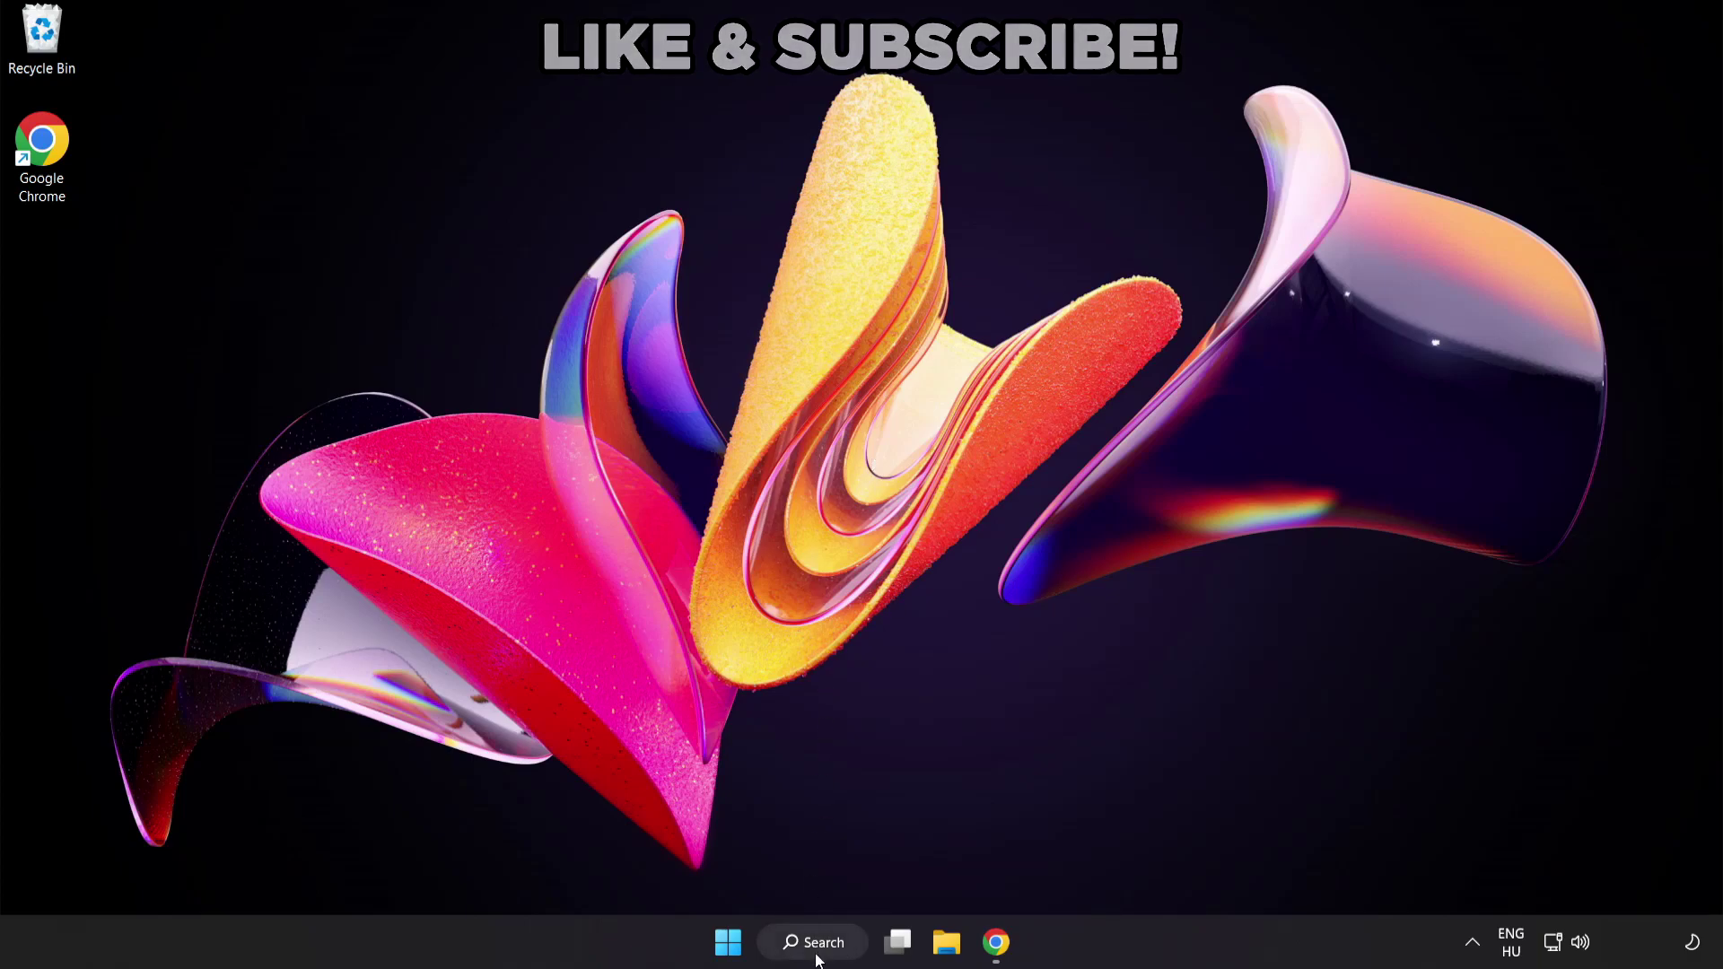
- Make High performance the active power plan in Power Options, then close the window
click(828, 944)
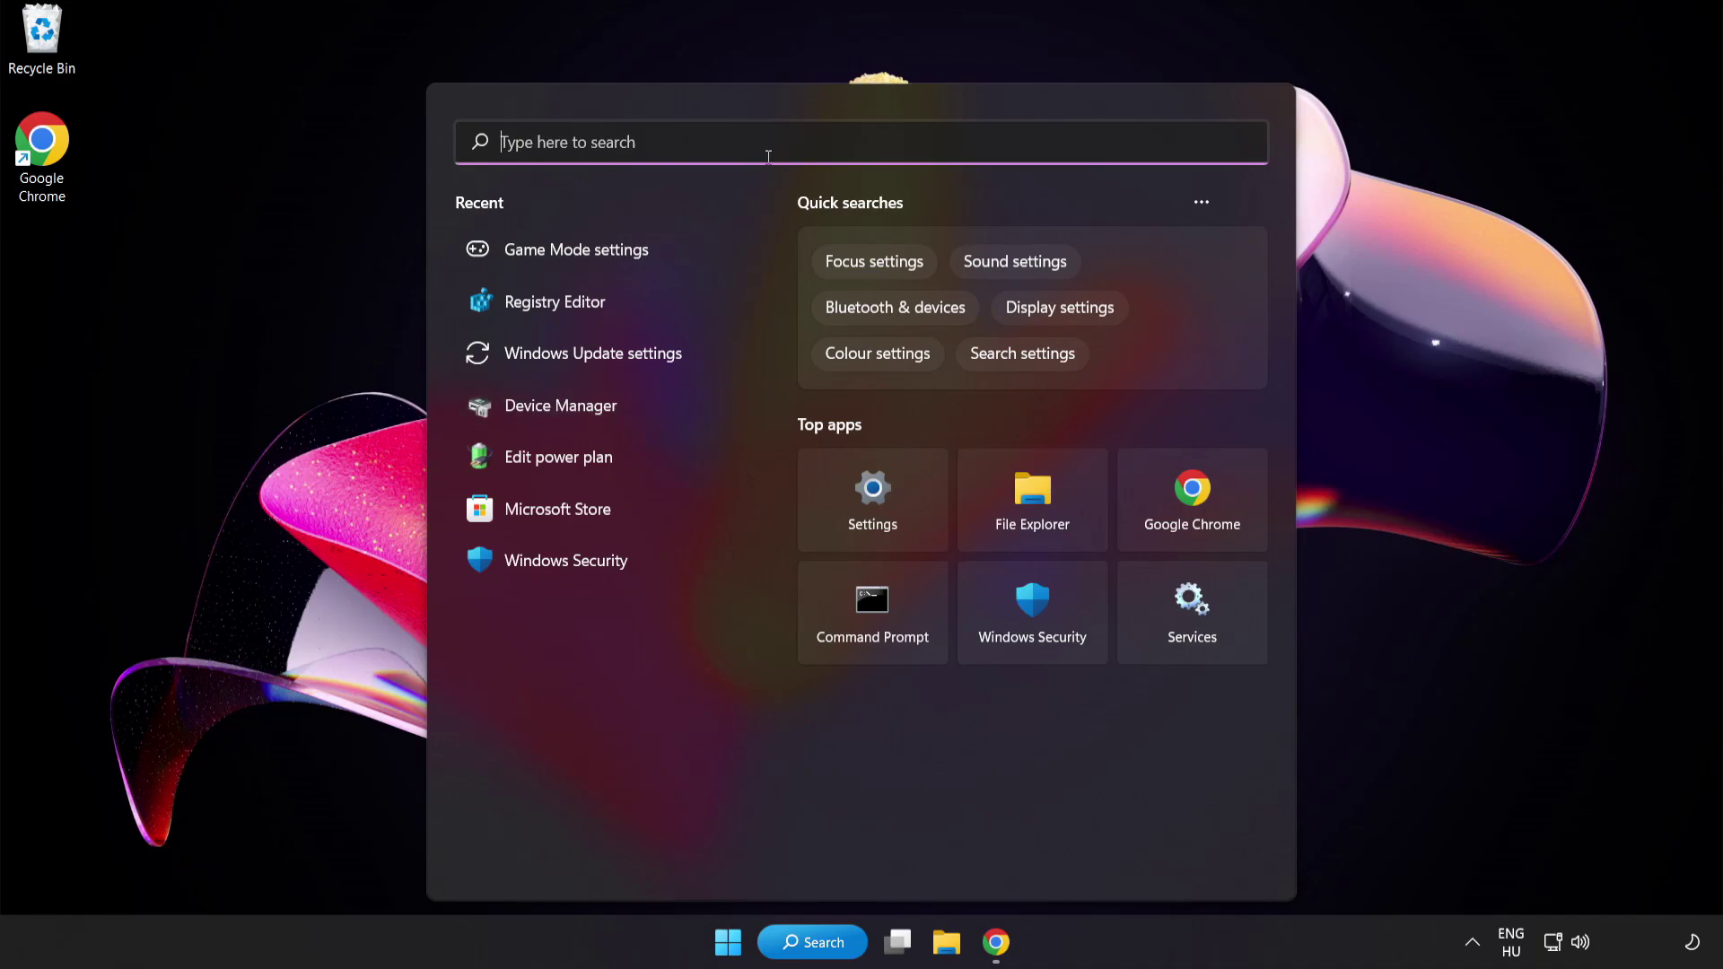
text(edit powe)
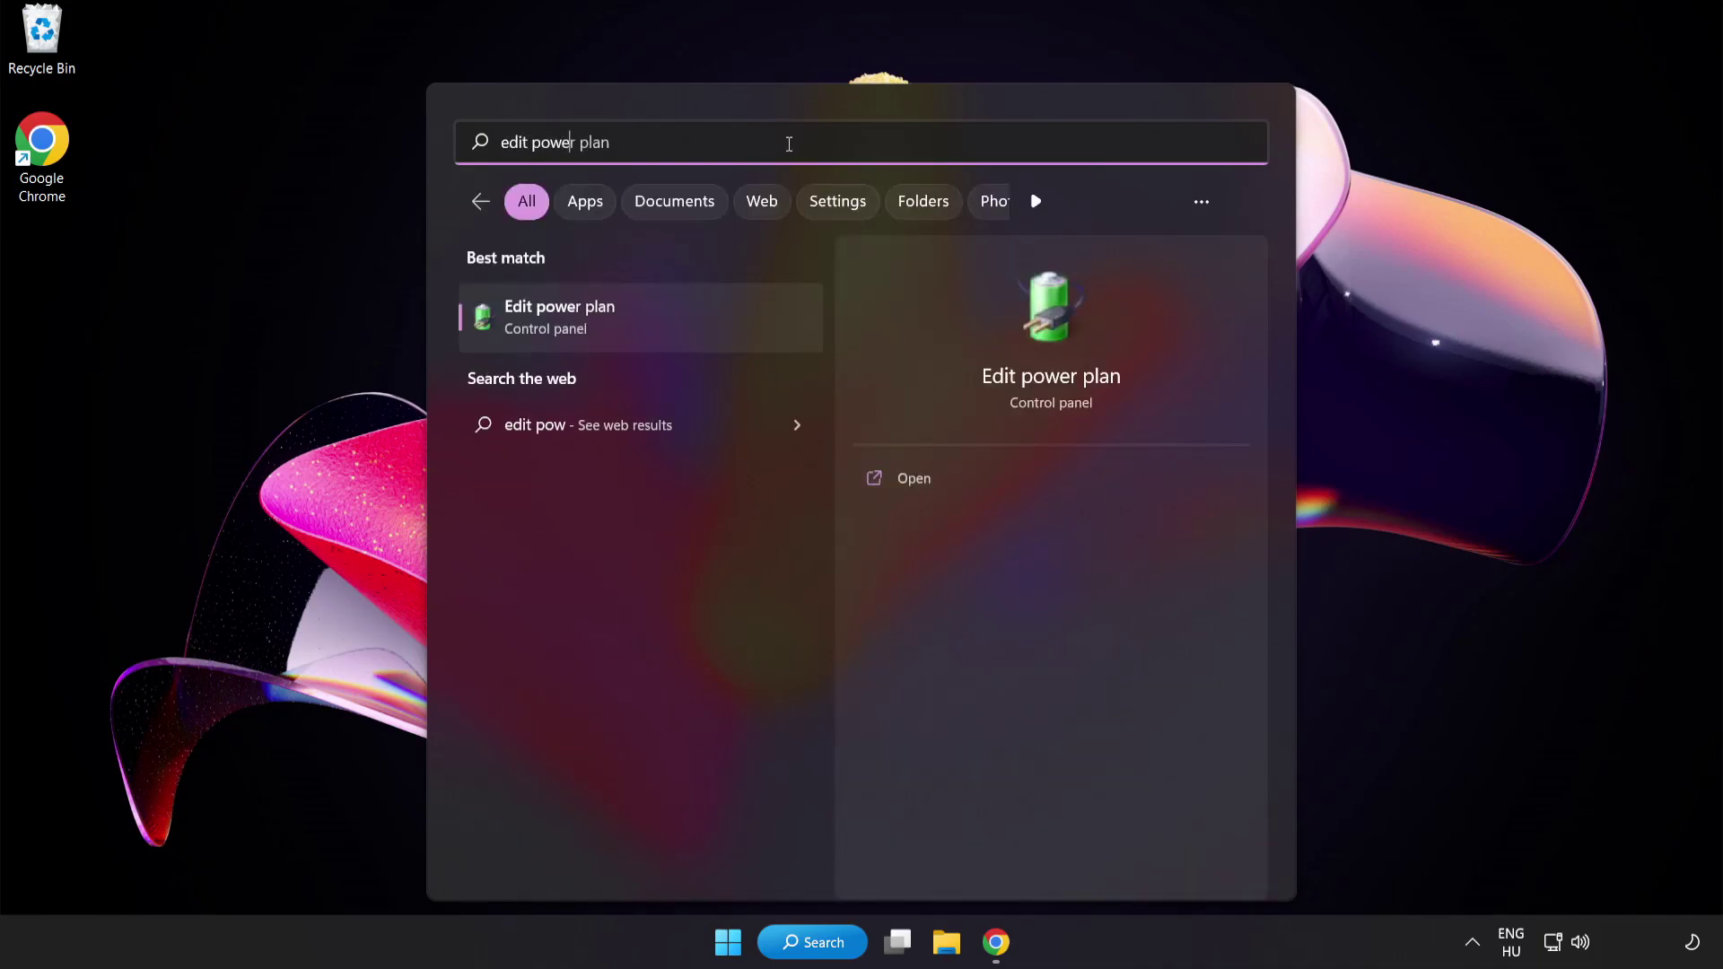
text(r plan)
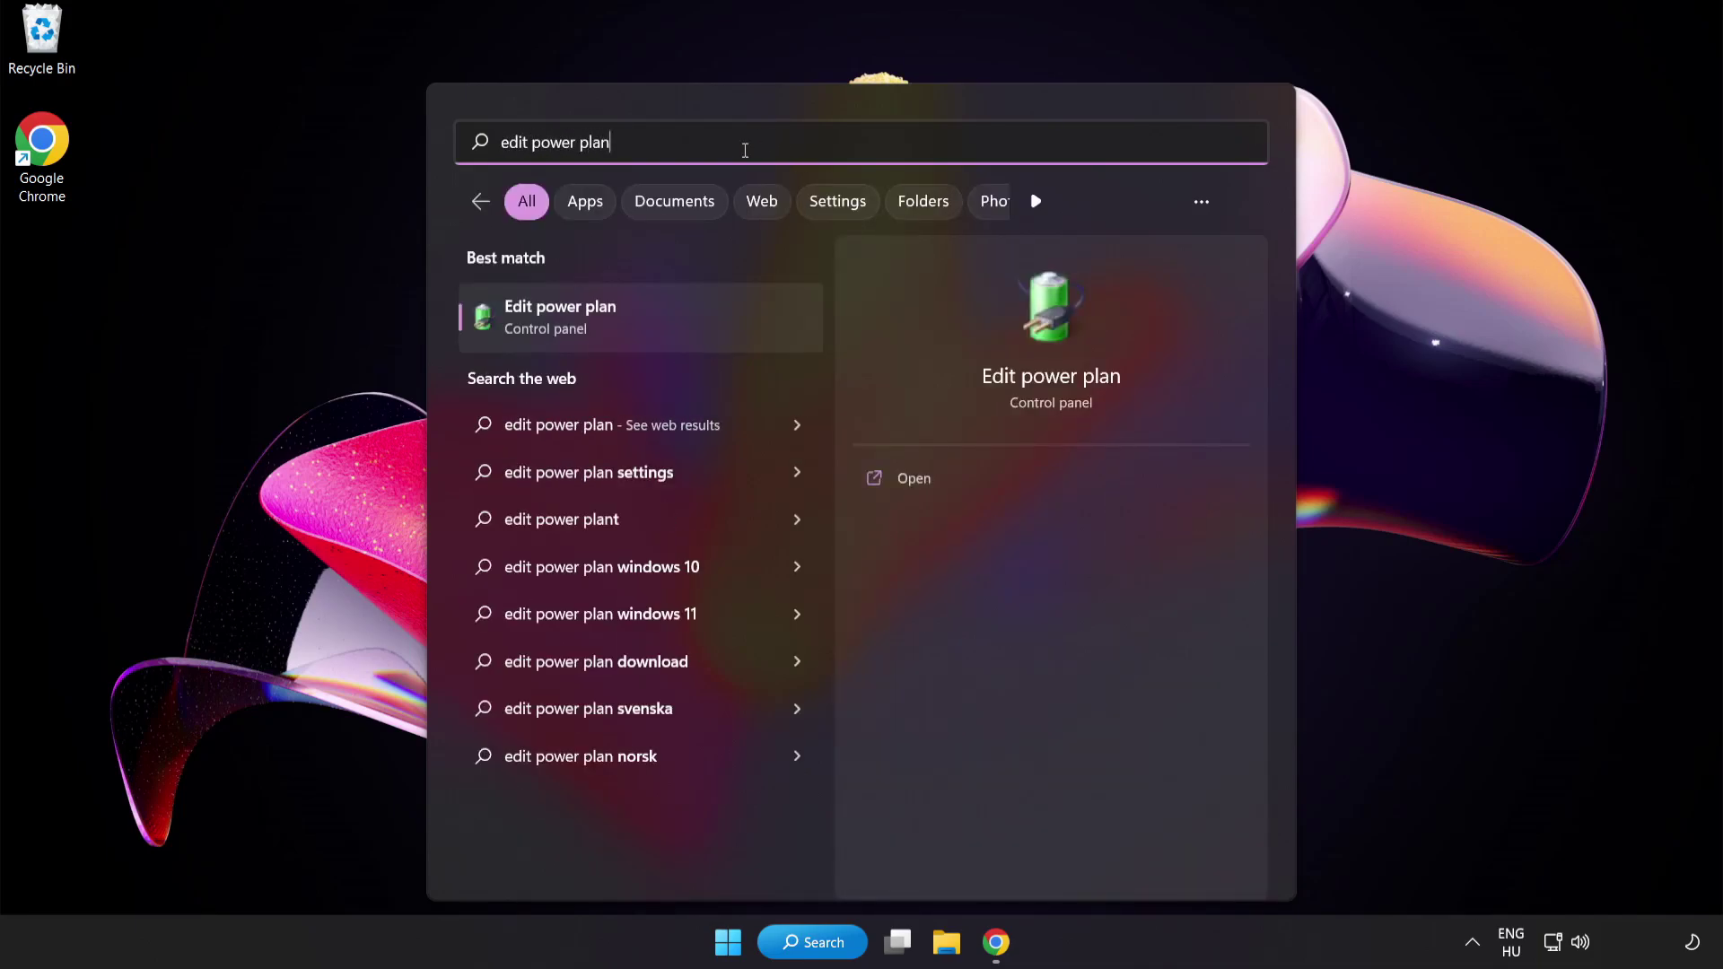
click(700, 332)
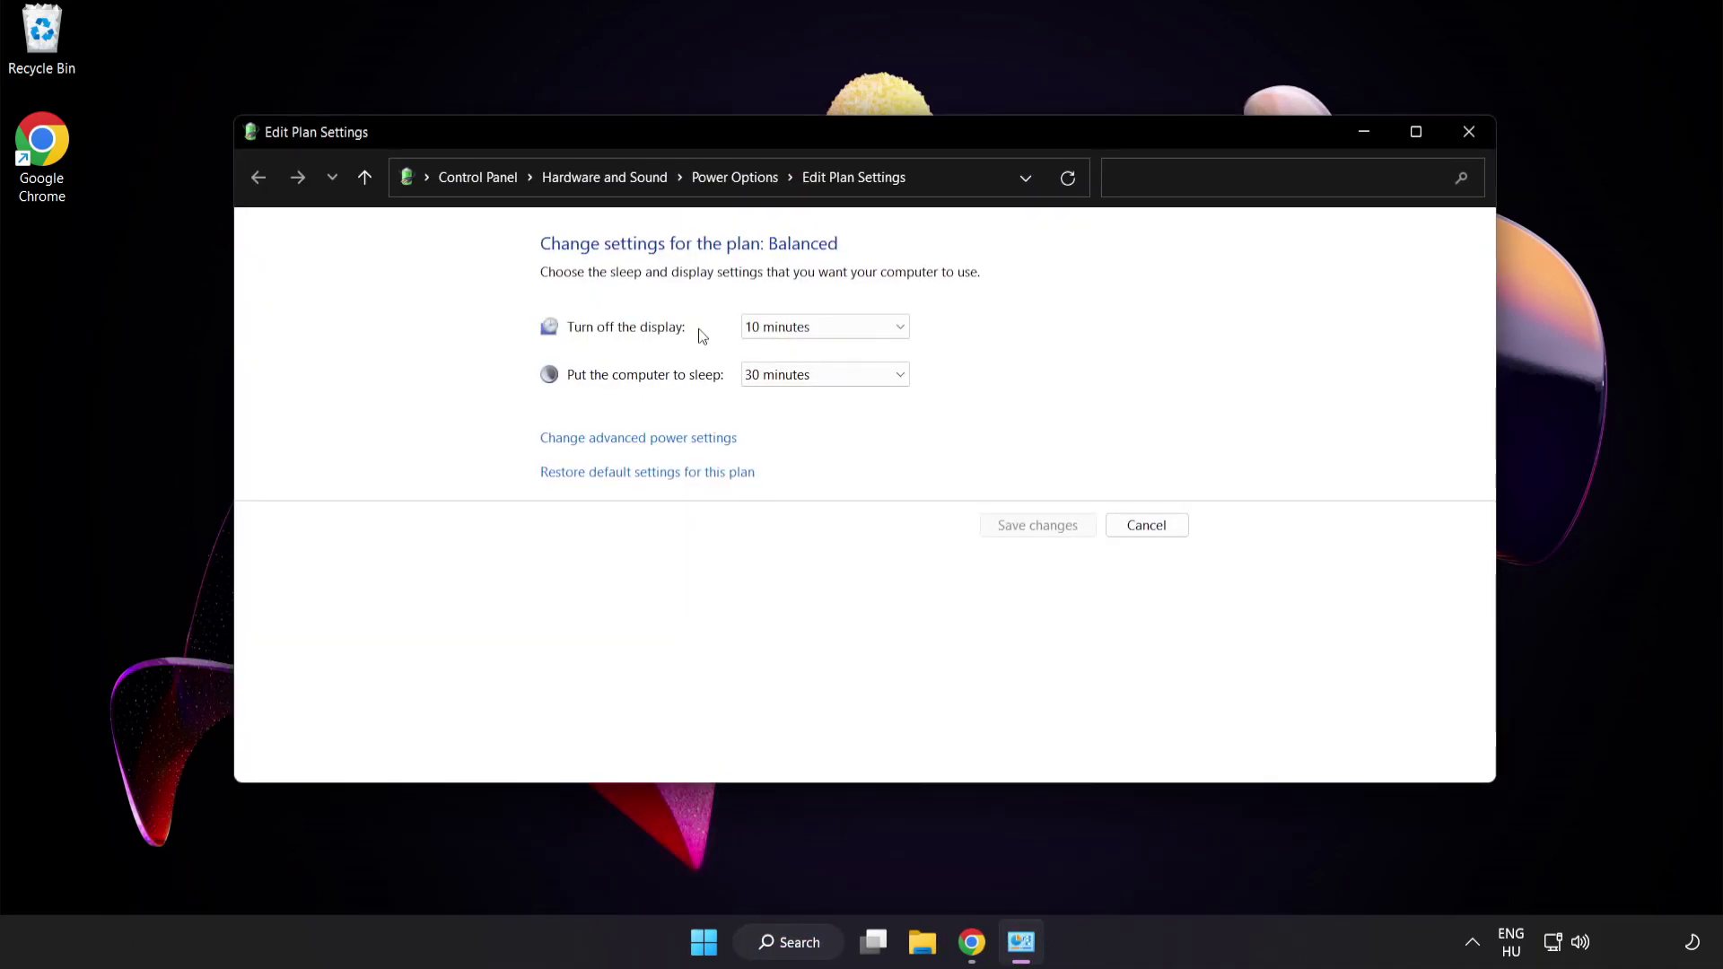
click(751, 179)
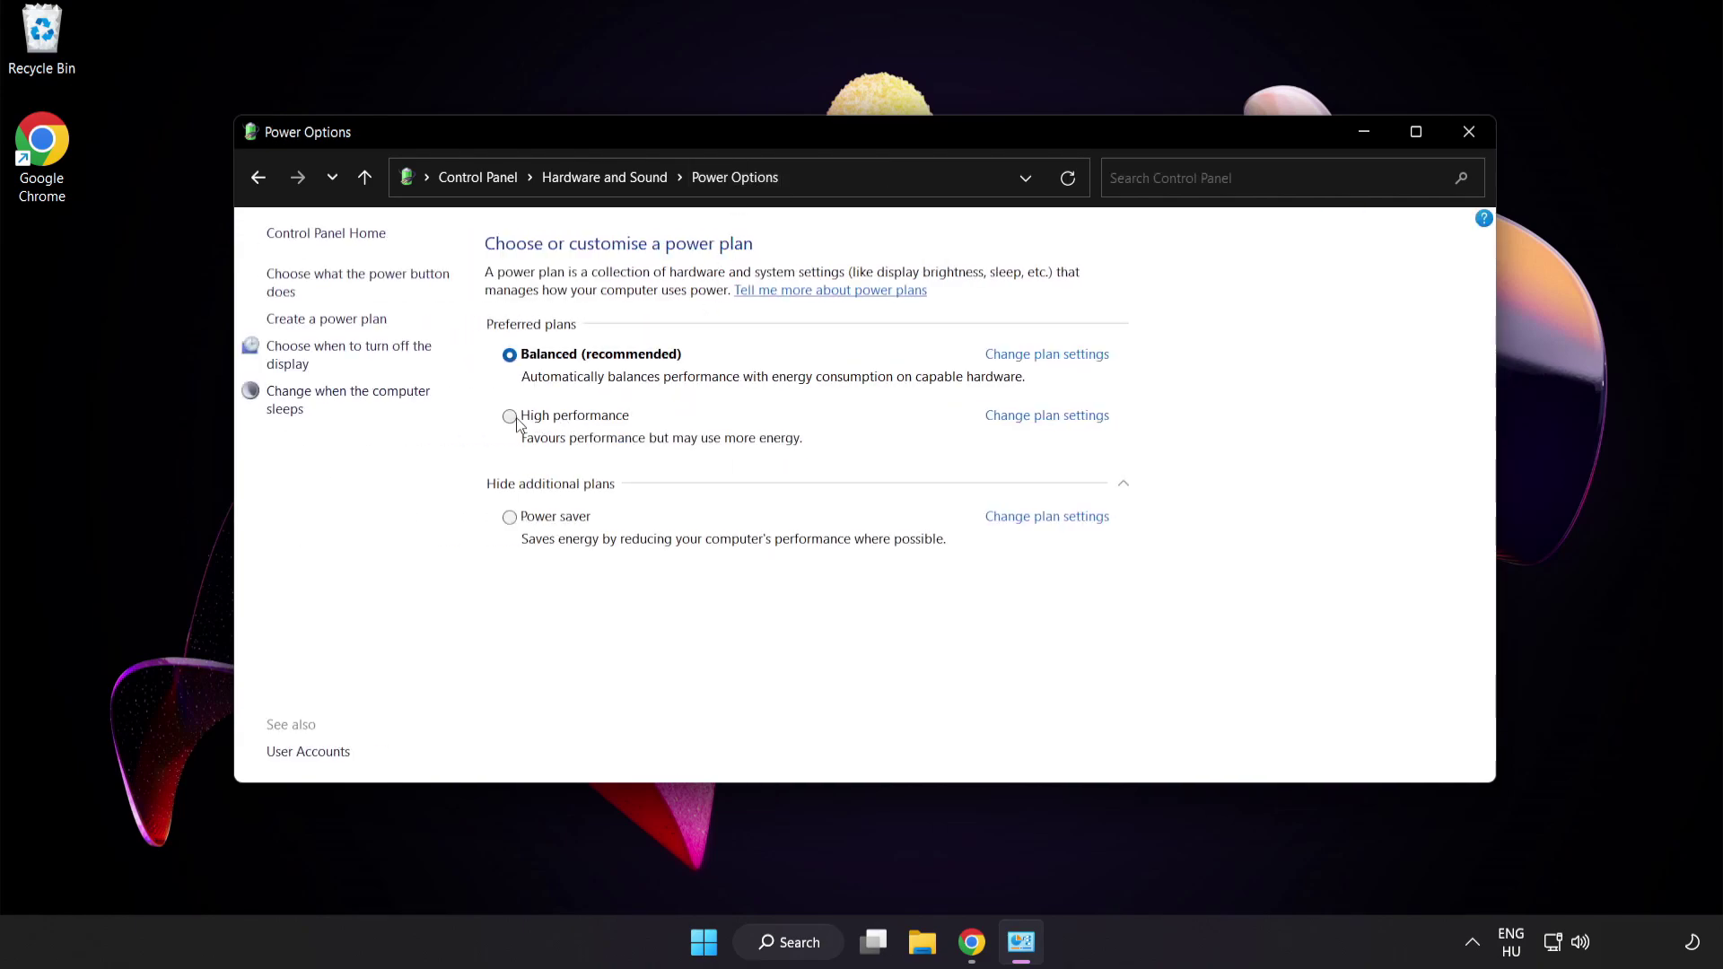
click(566, 420)
click(1472, 135)
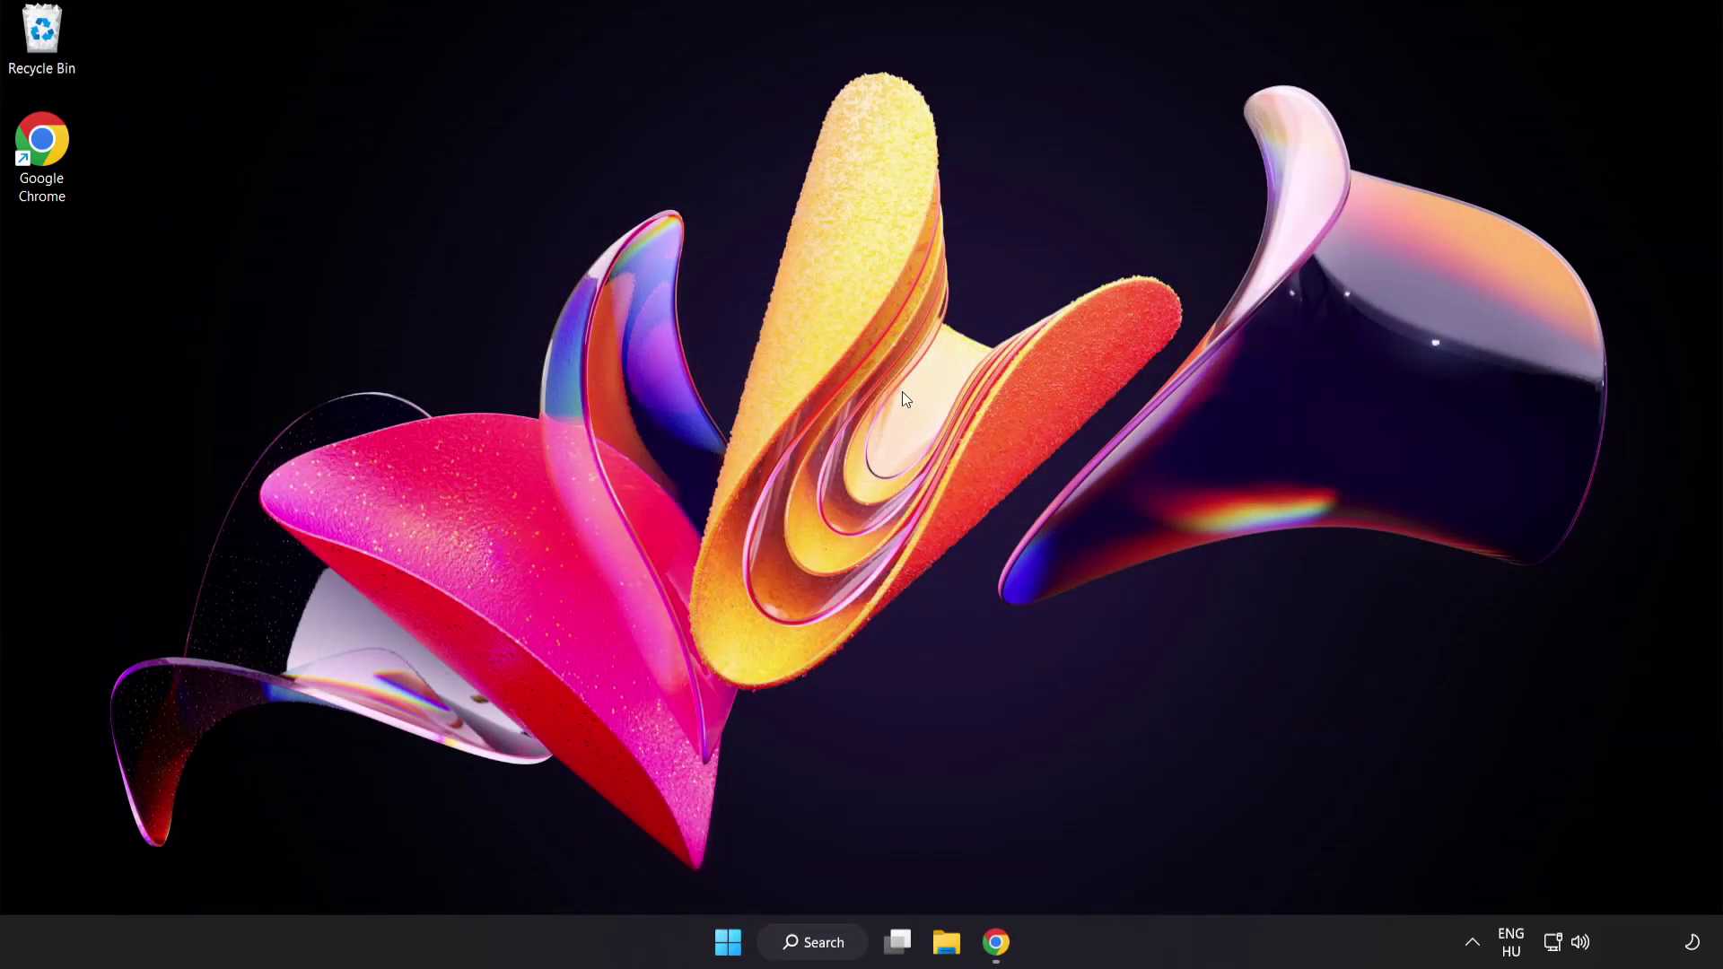
- Open Device Manager and select the VMware SVGA 3D adapter under Display adapters
click(834, 948)
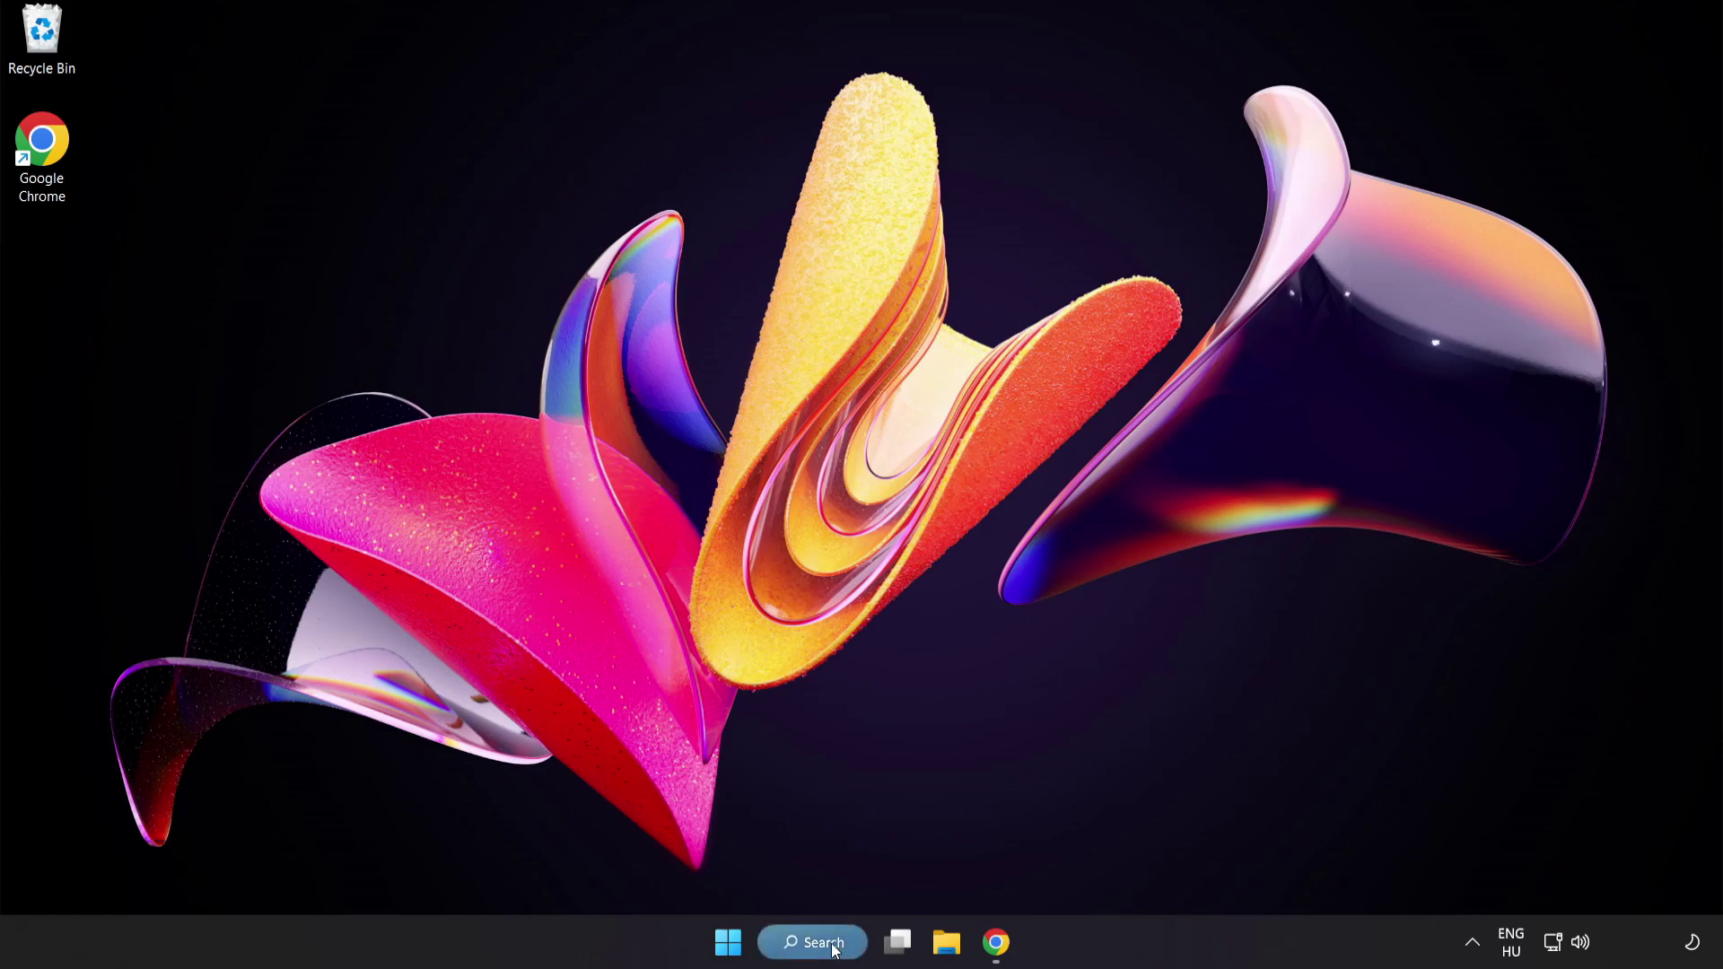
text(device manager)
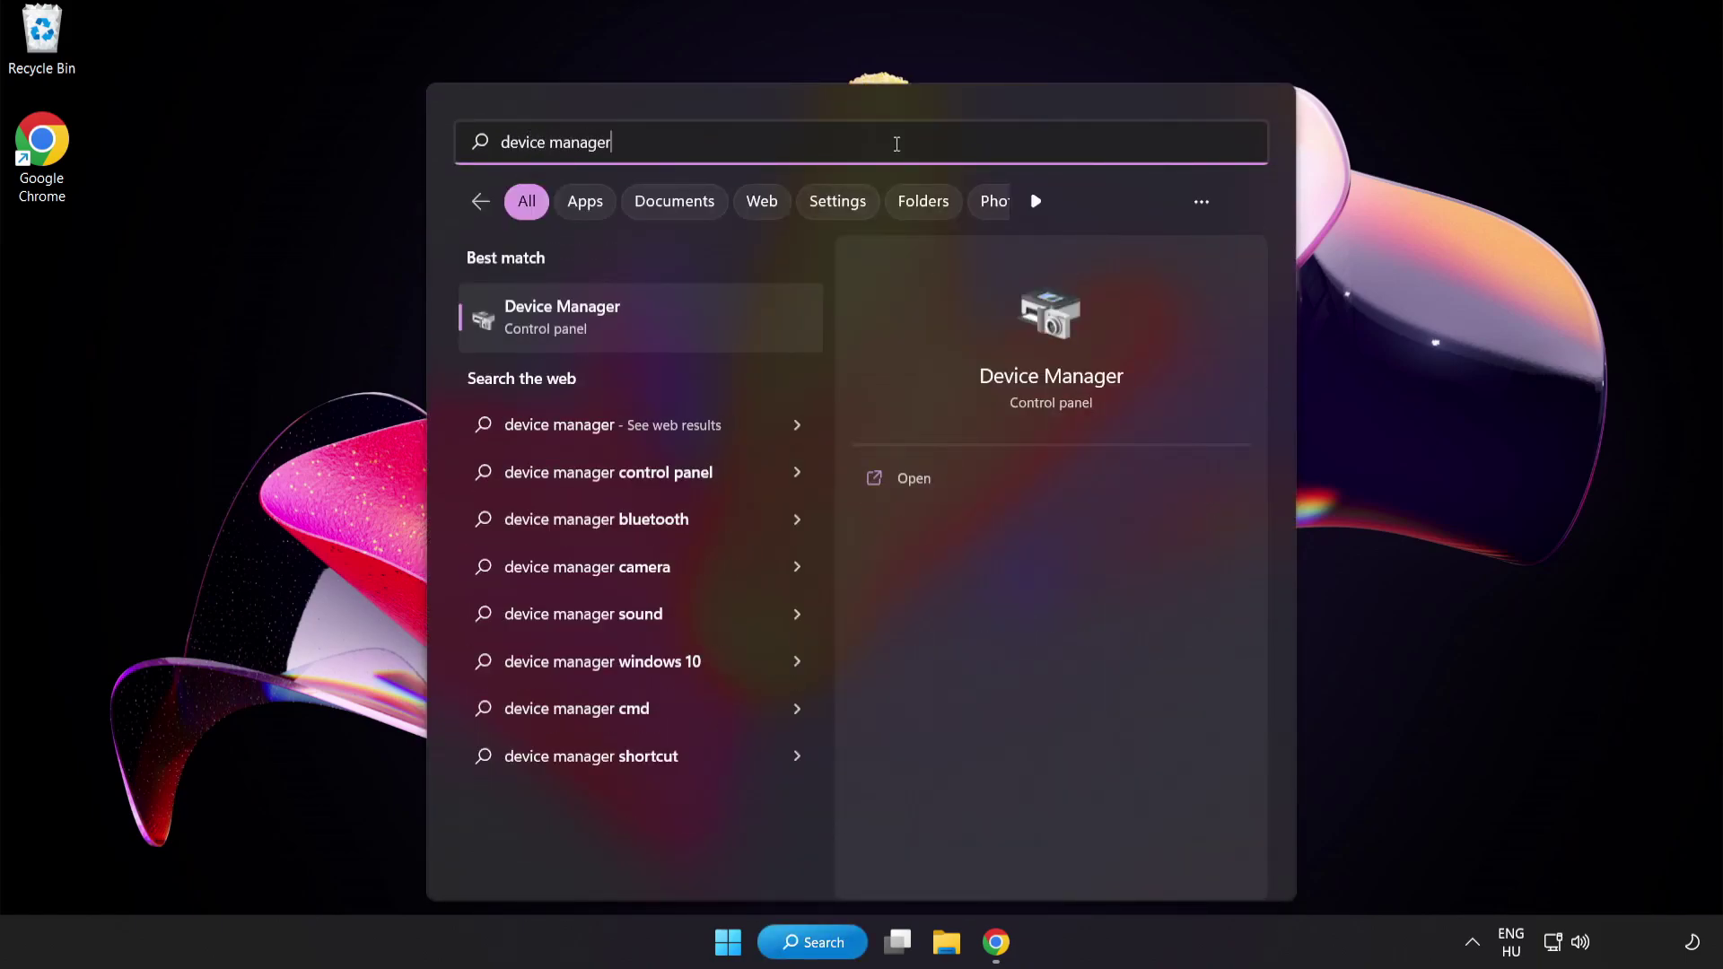
click(705, 330)
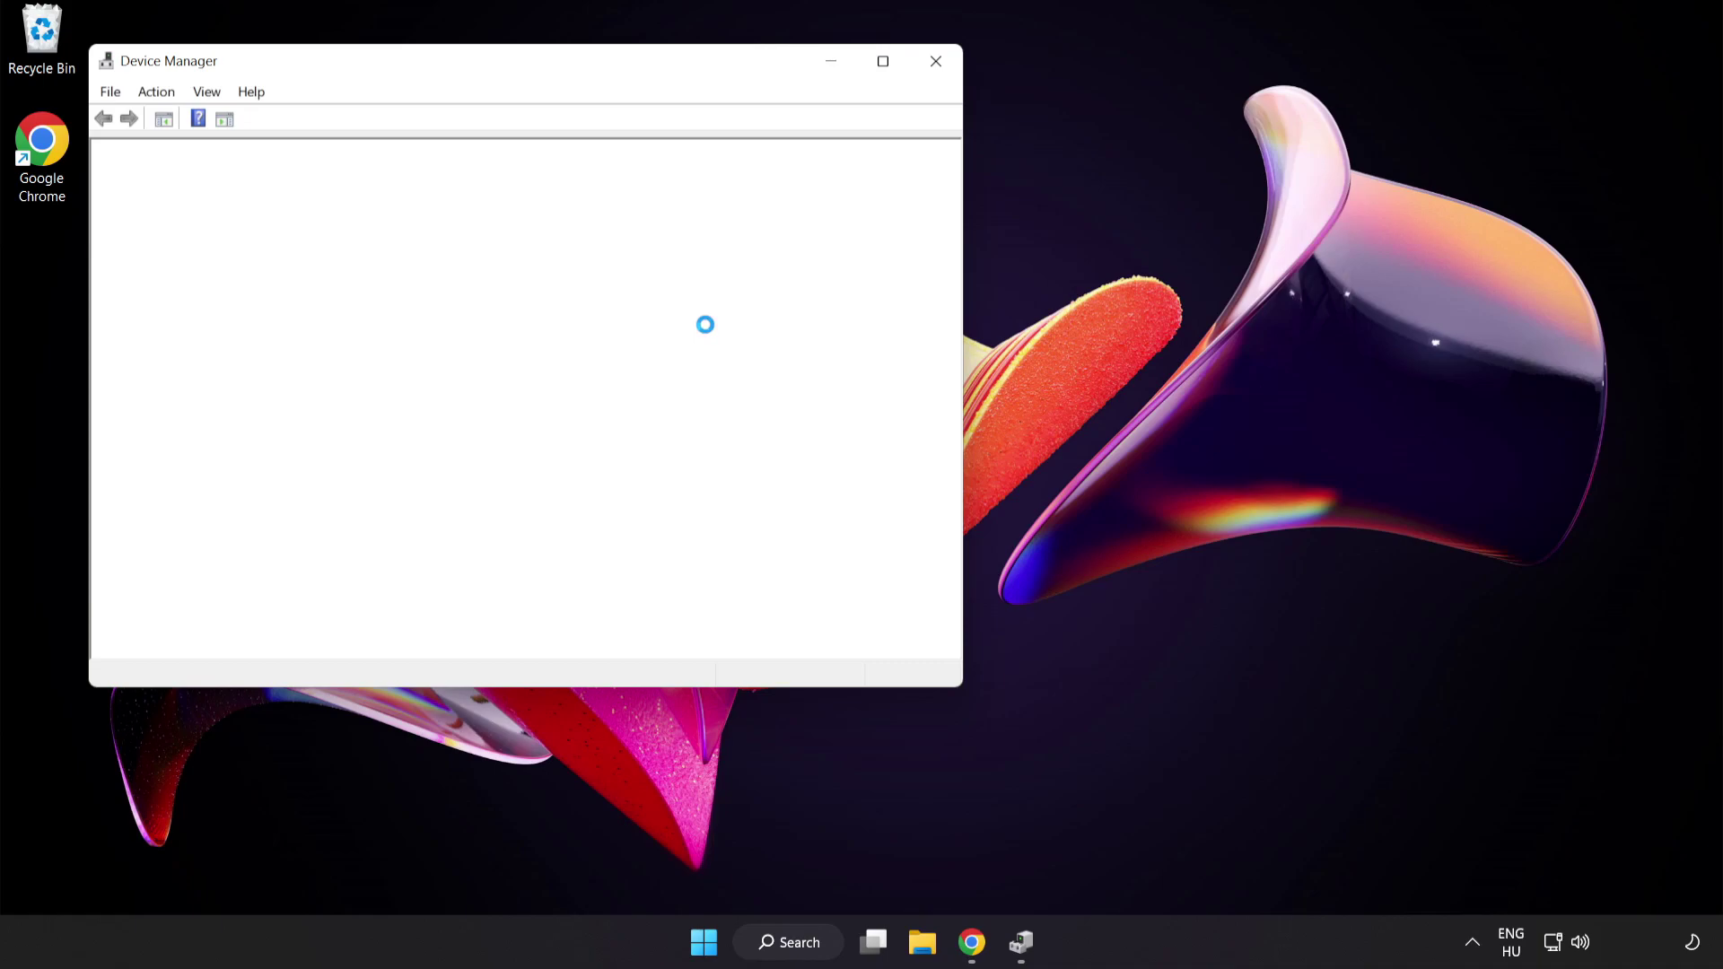
drag(582, 67, 874, 173)
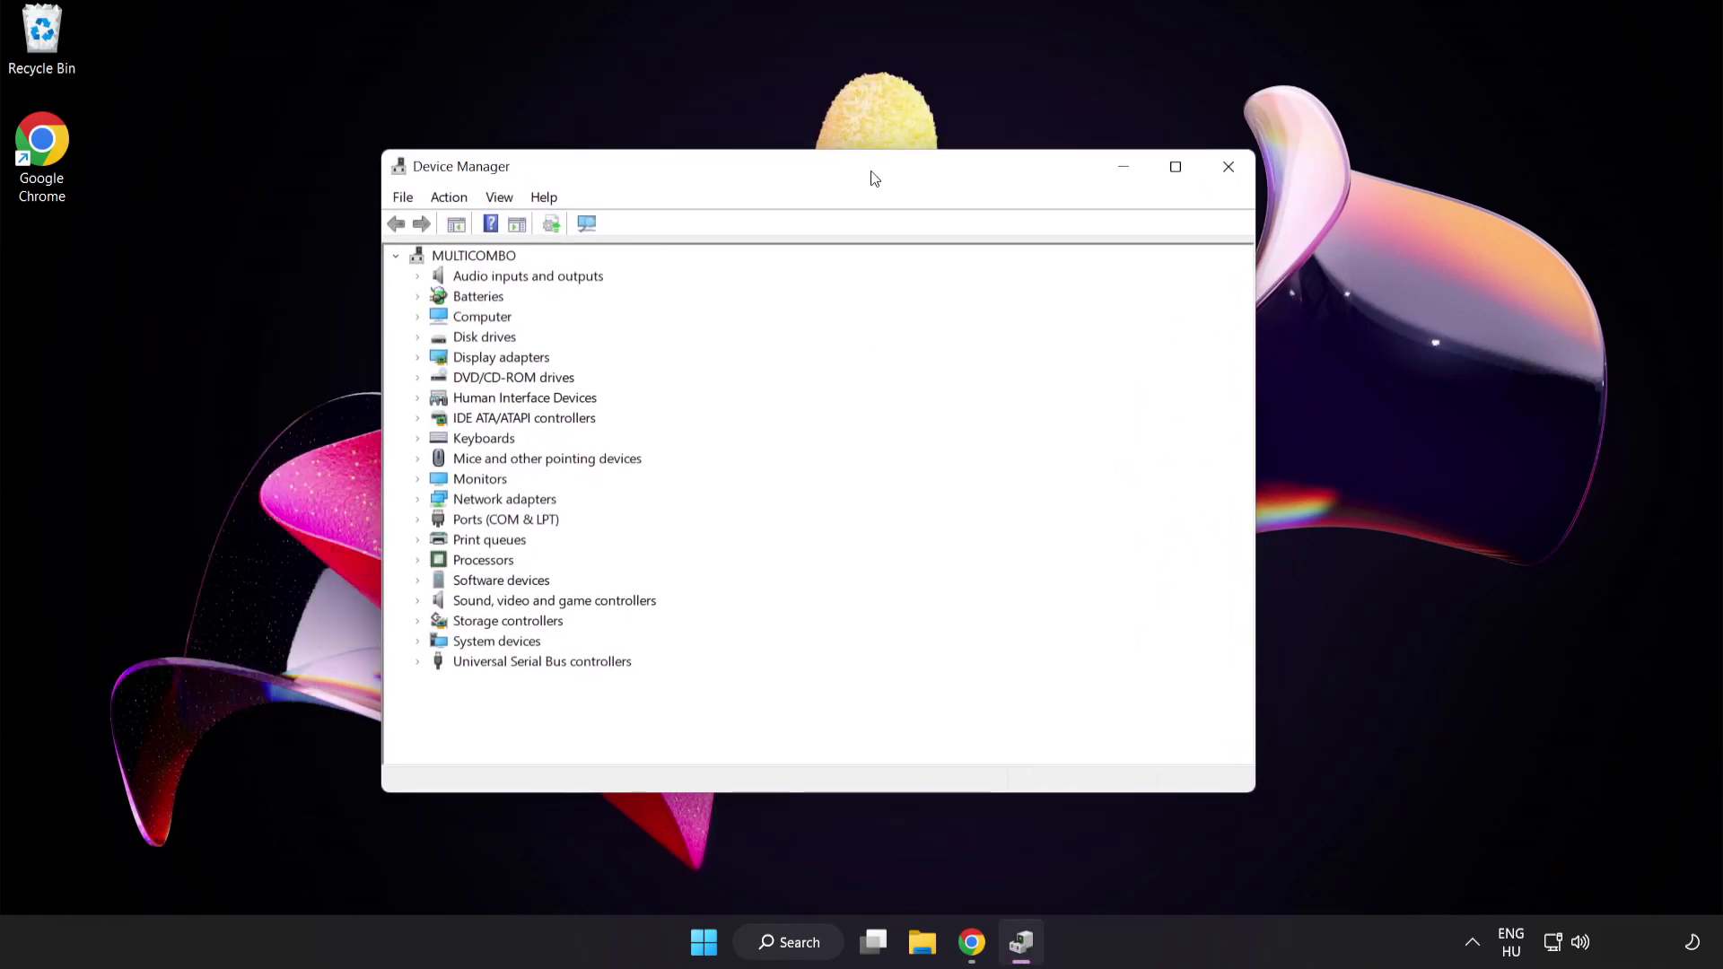
click(440, 359)
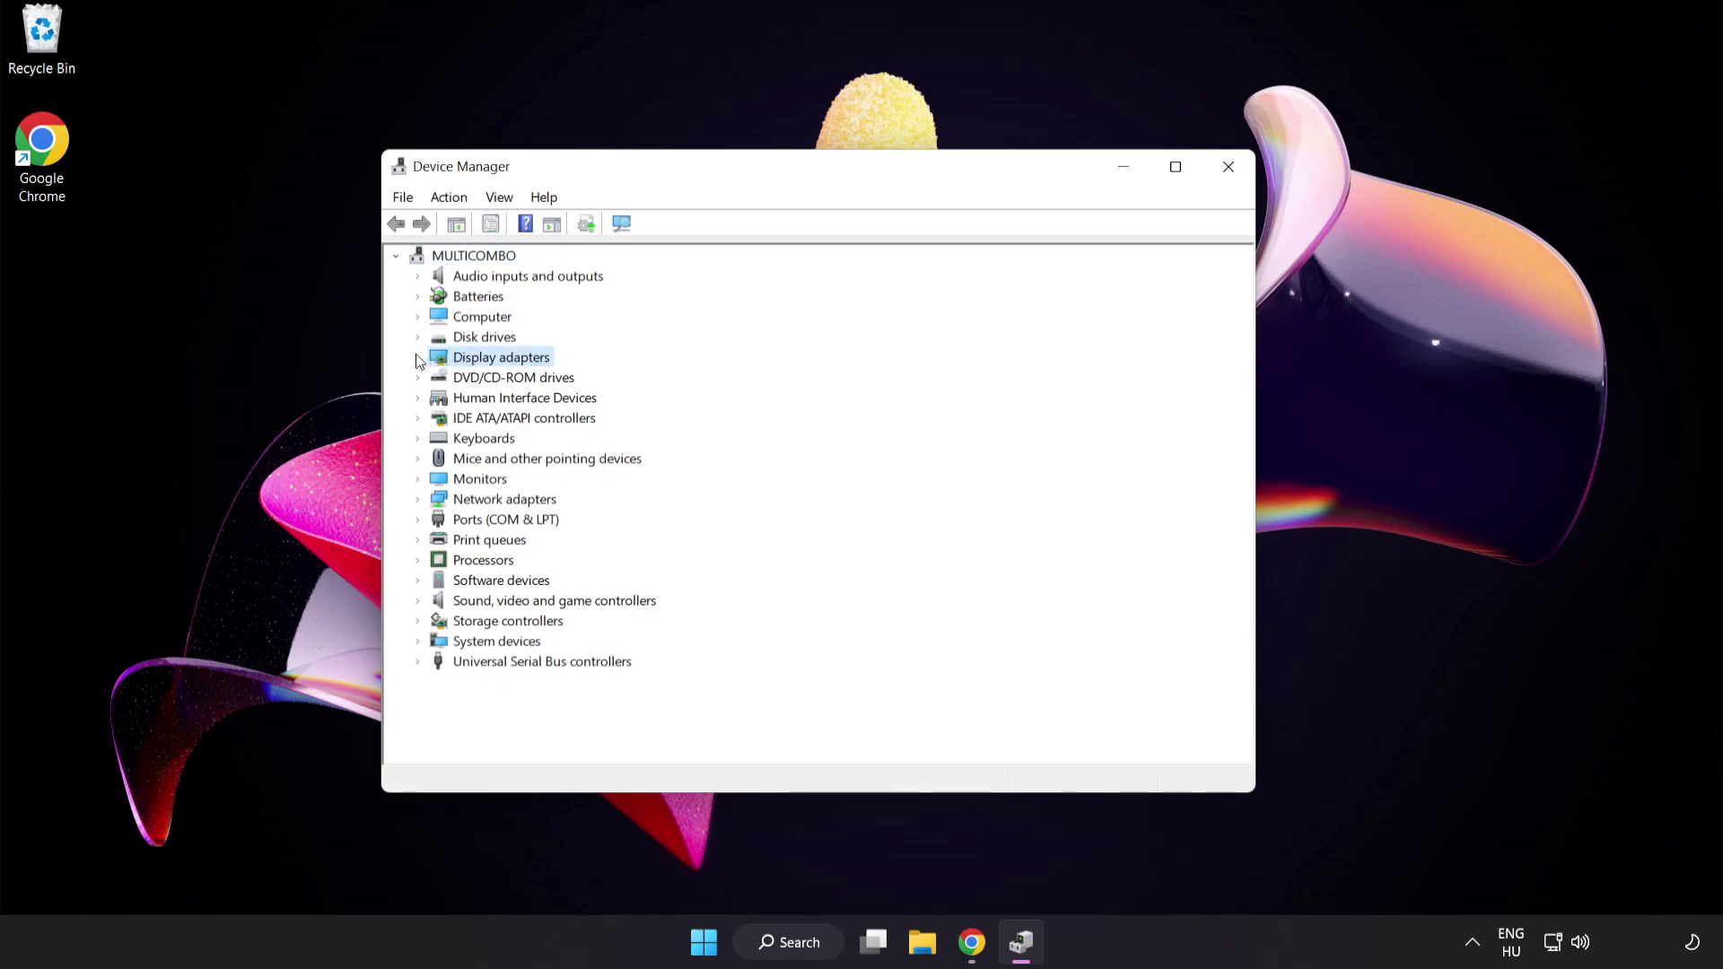
click(417, 357)
click(491, 377)
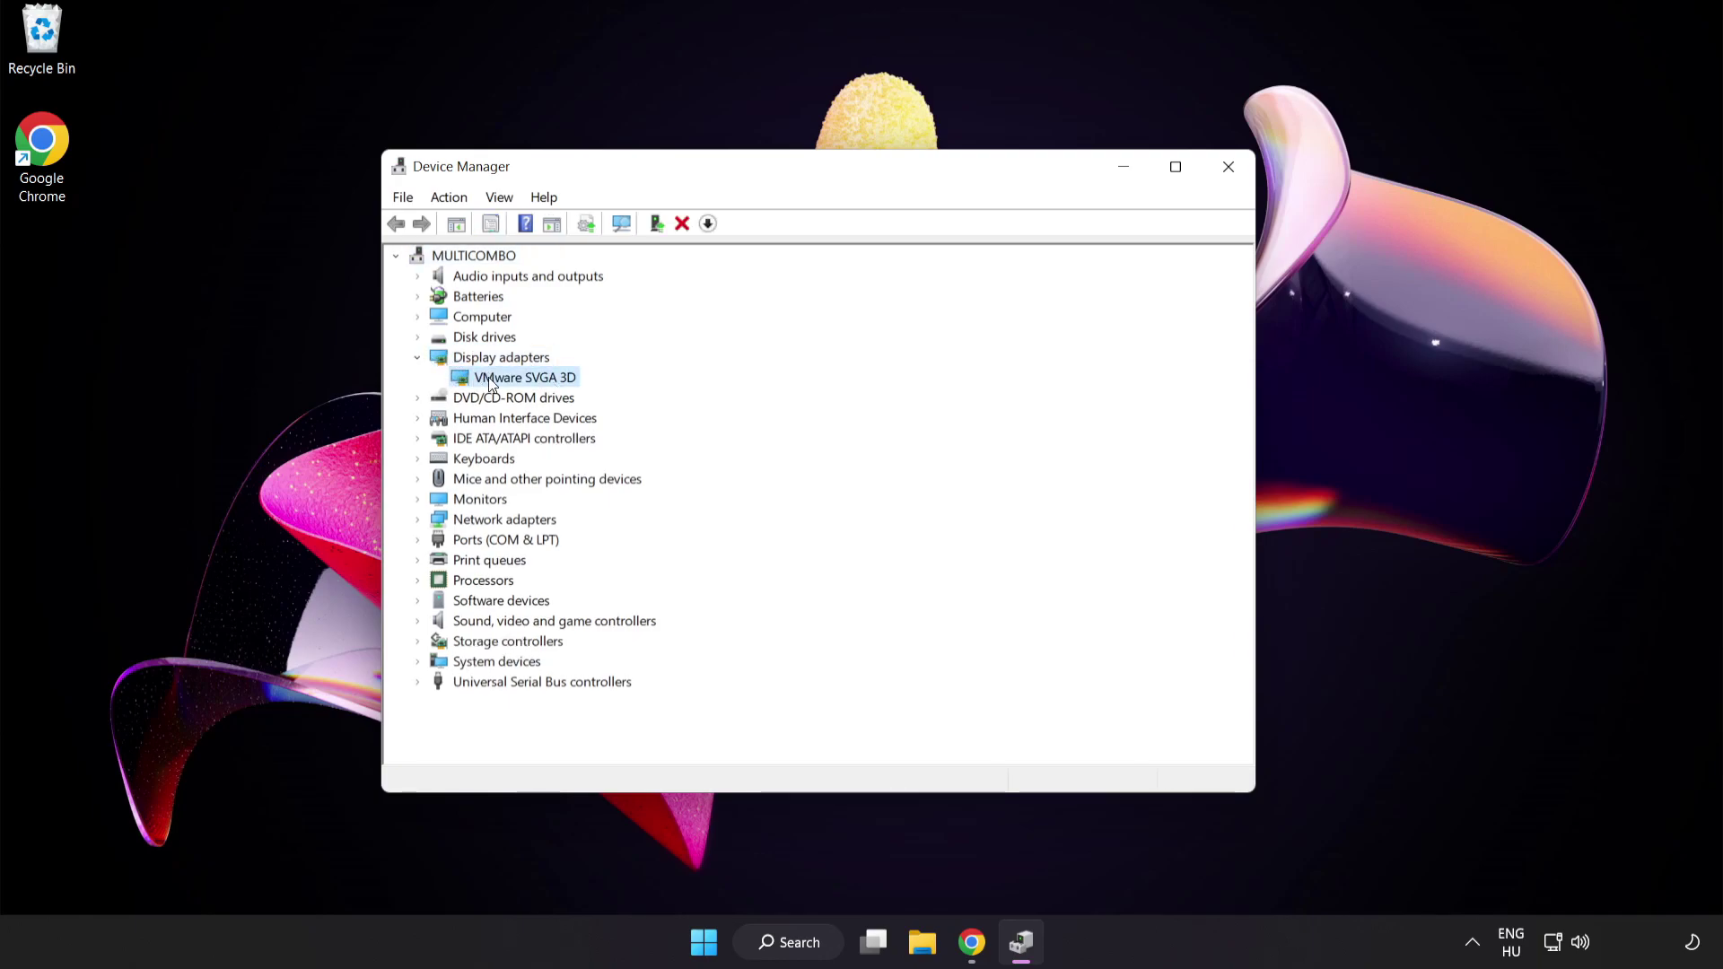
- Search automatically for a newer VMware SVGA 3D driver and dismiss the 'best driver installed' result
right_click(550, 378)
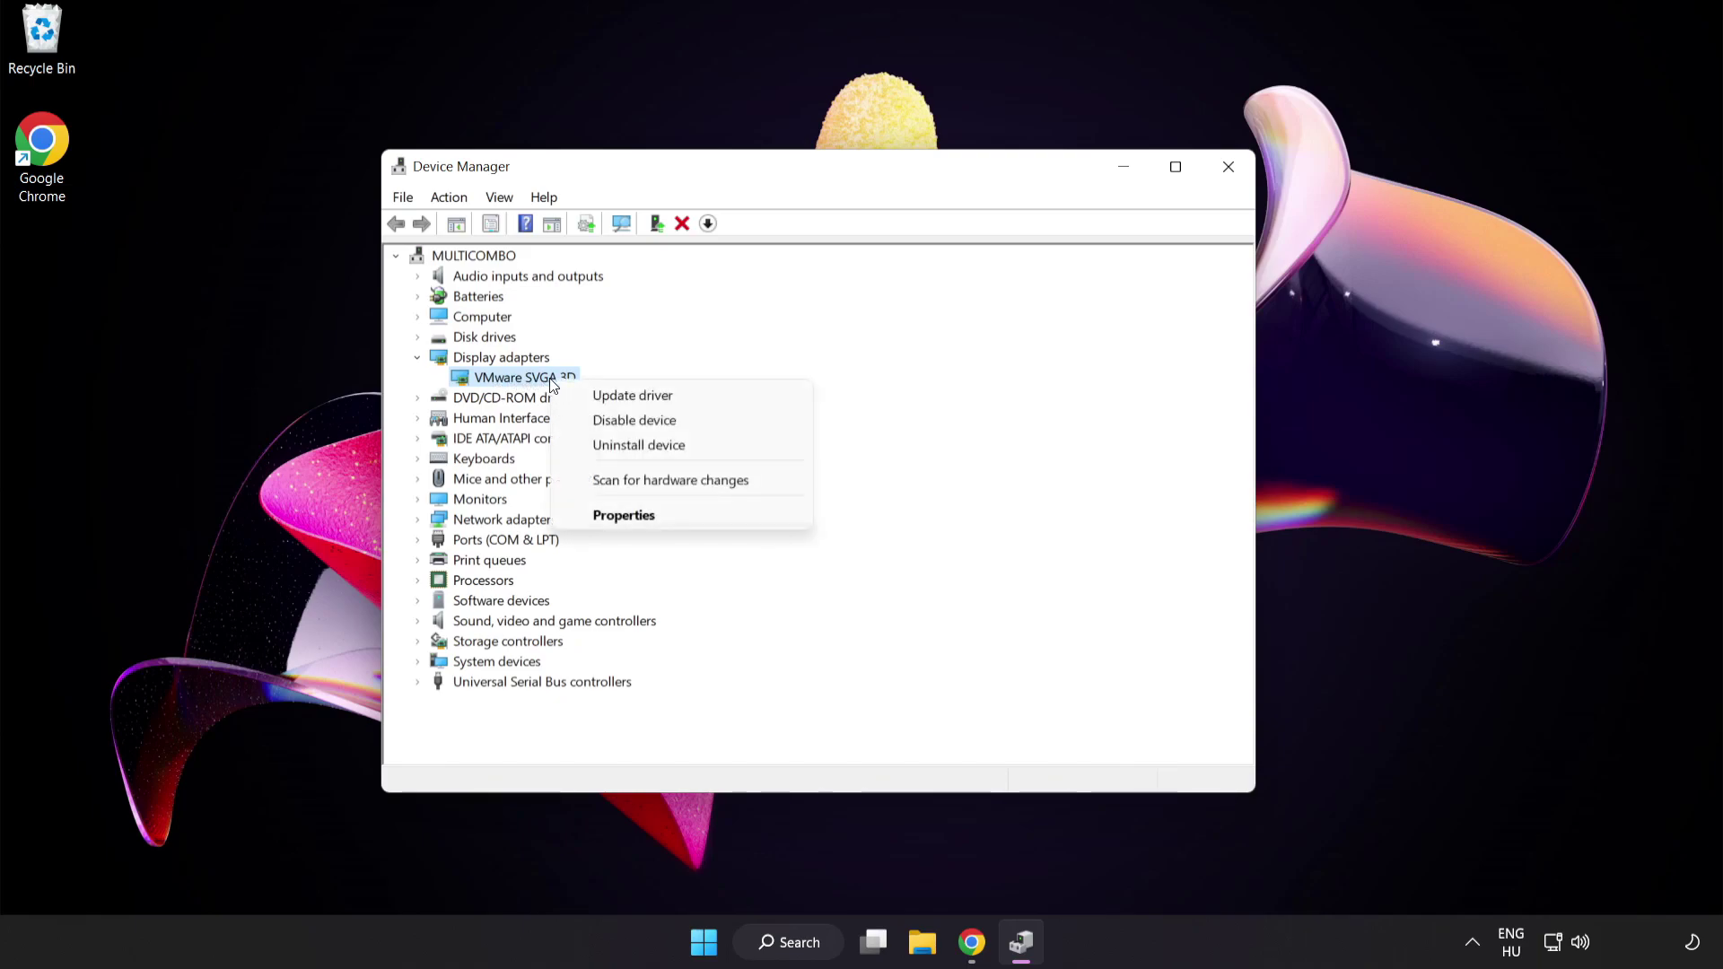
click(677, 398)
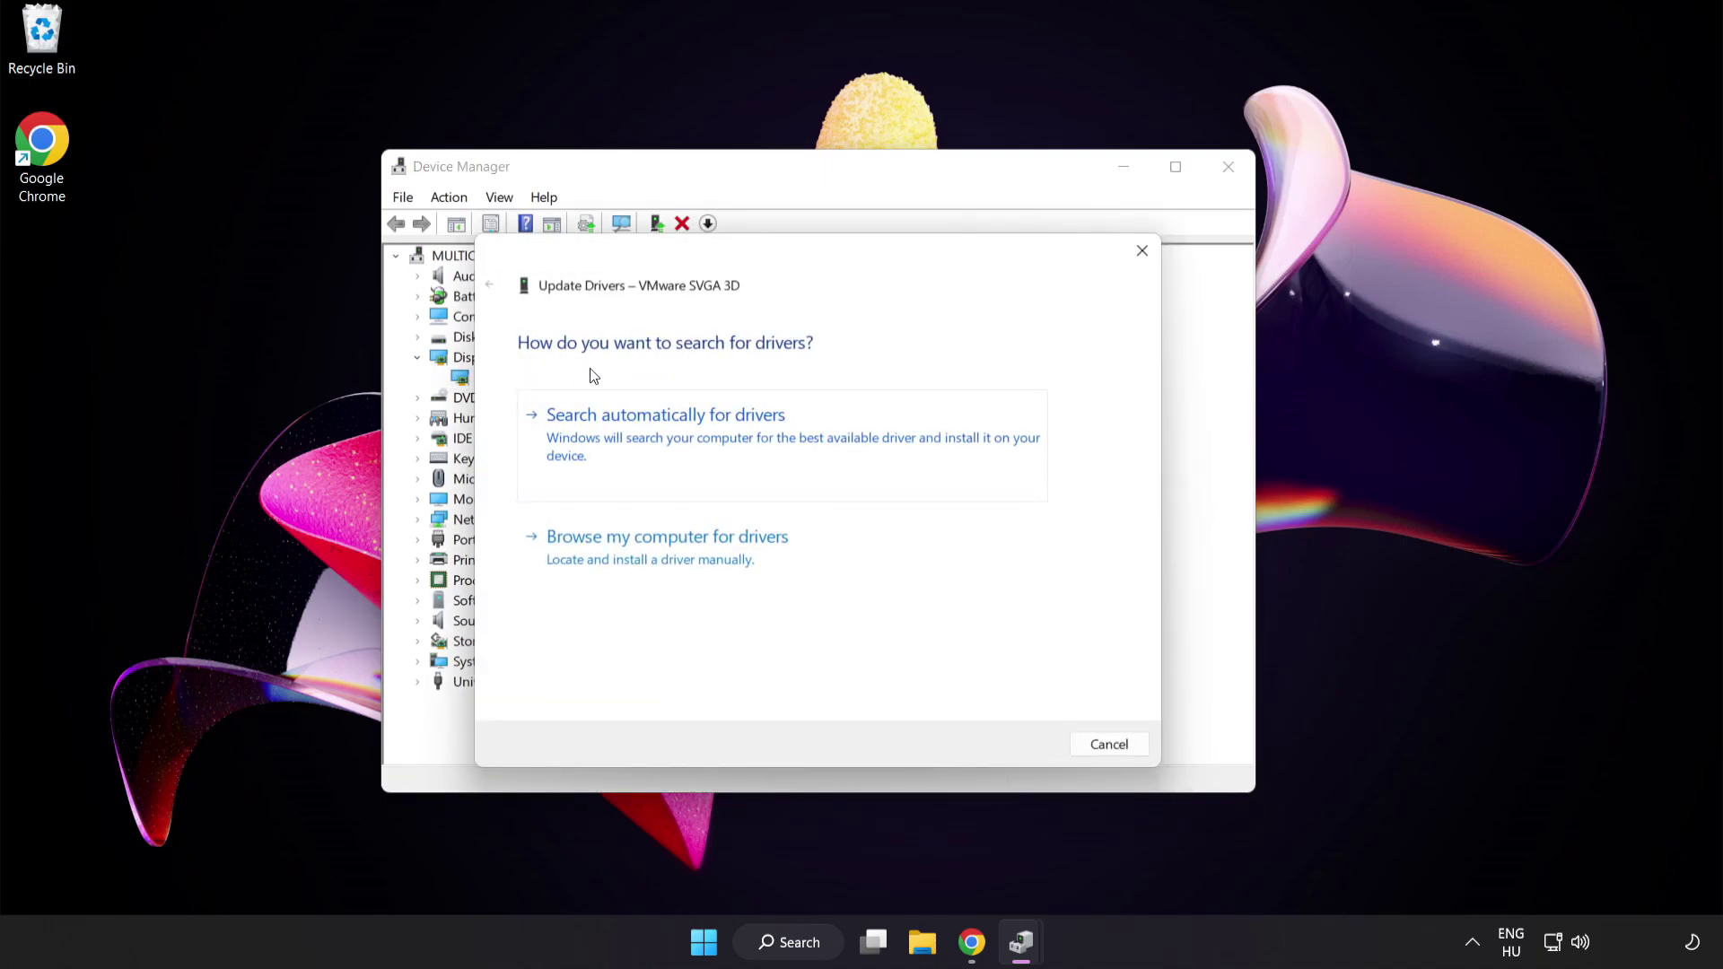
click(711, 433)
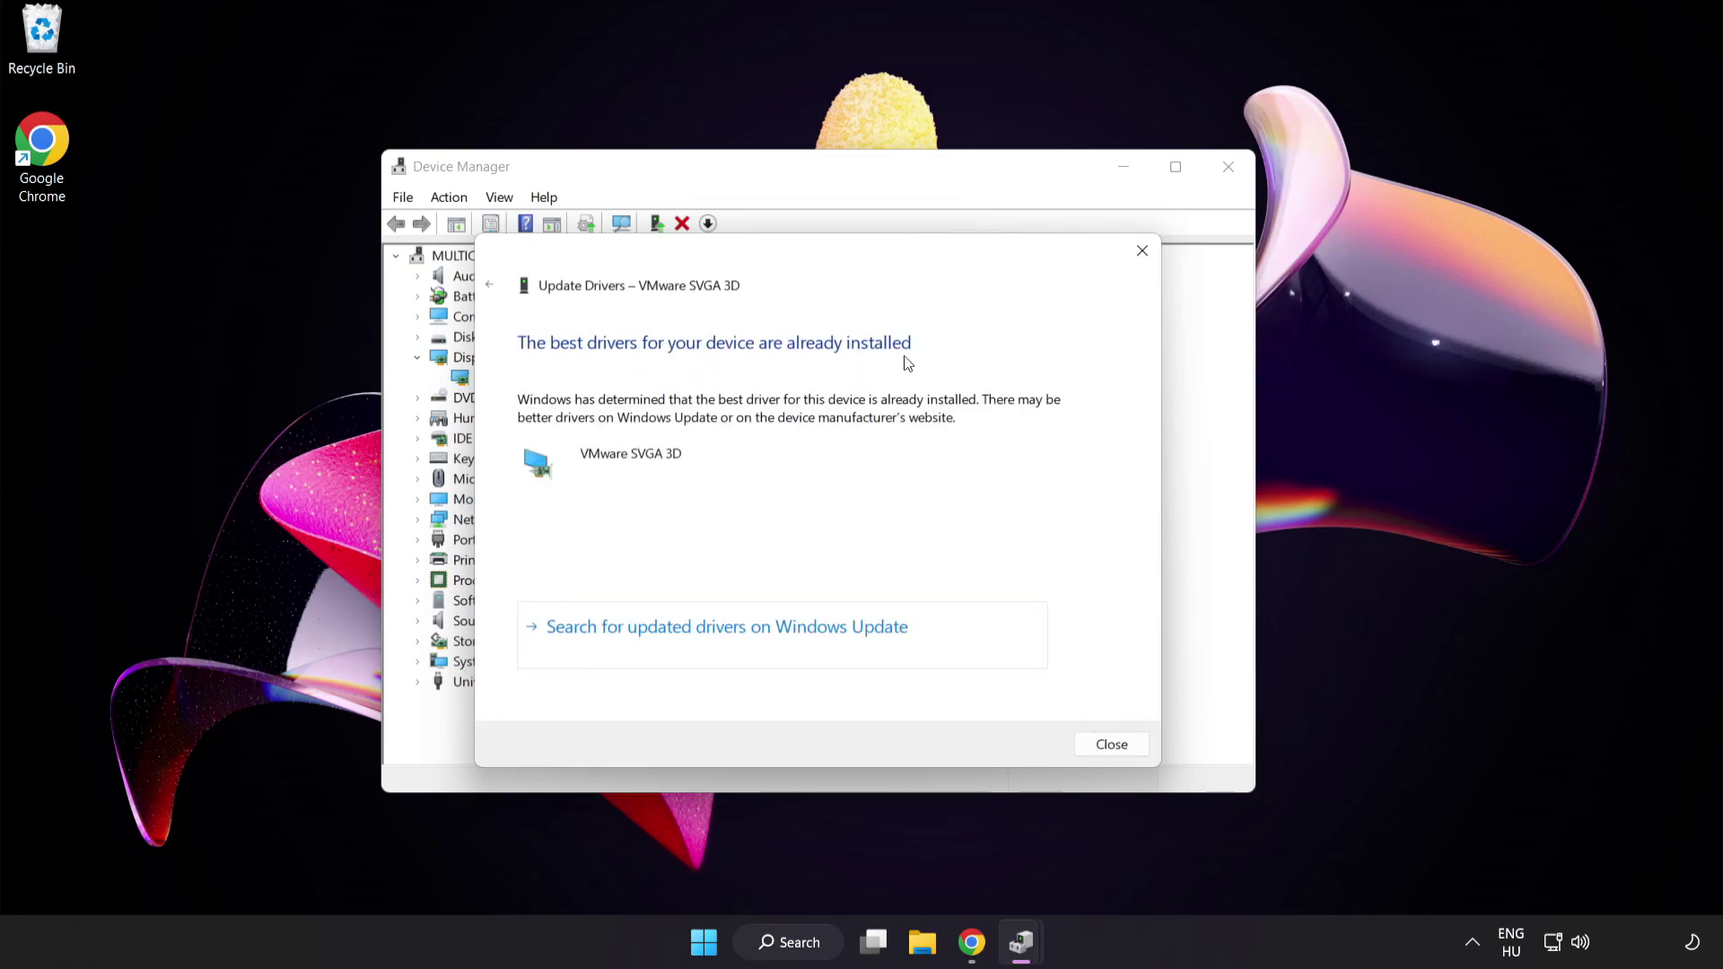
click(1111, 748)
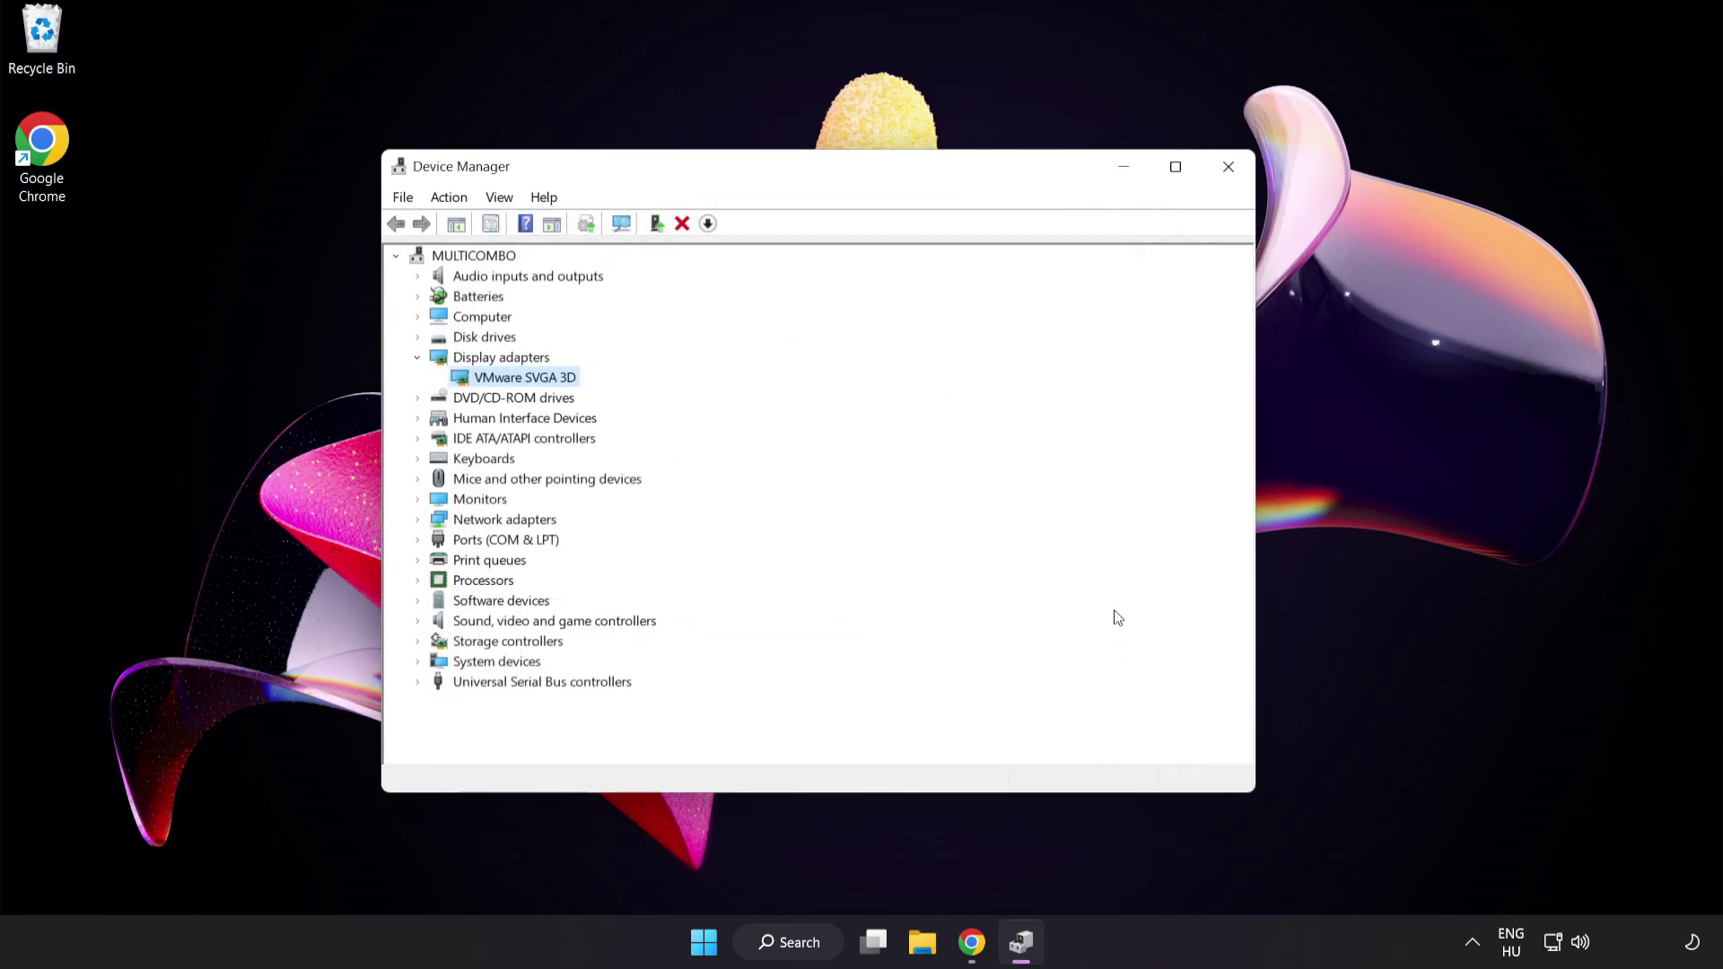
- Close Device Manager and open the Game Mode settings with Game Mode on
click(1227, 170)
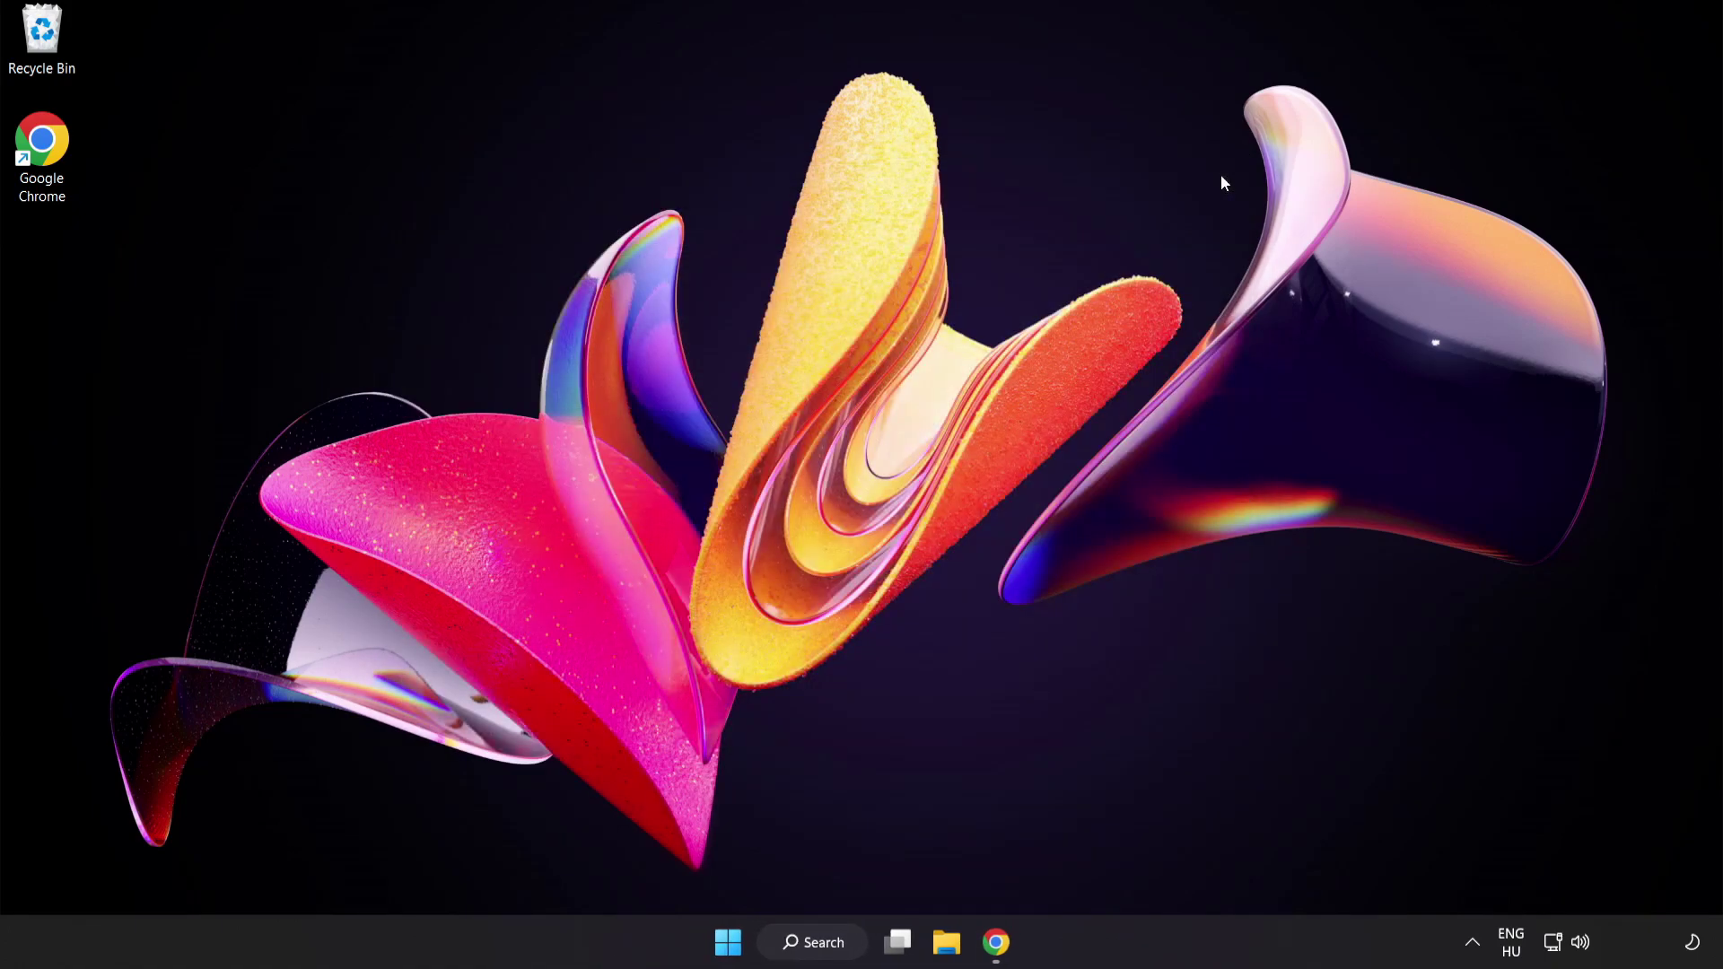
click(833, 954)
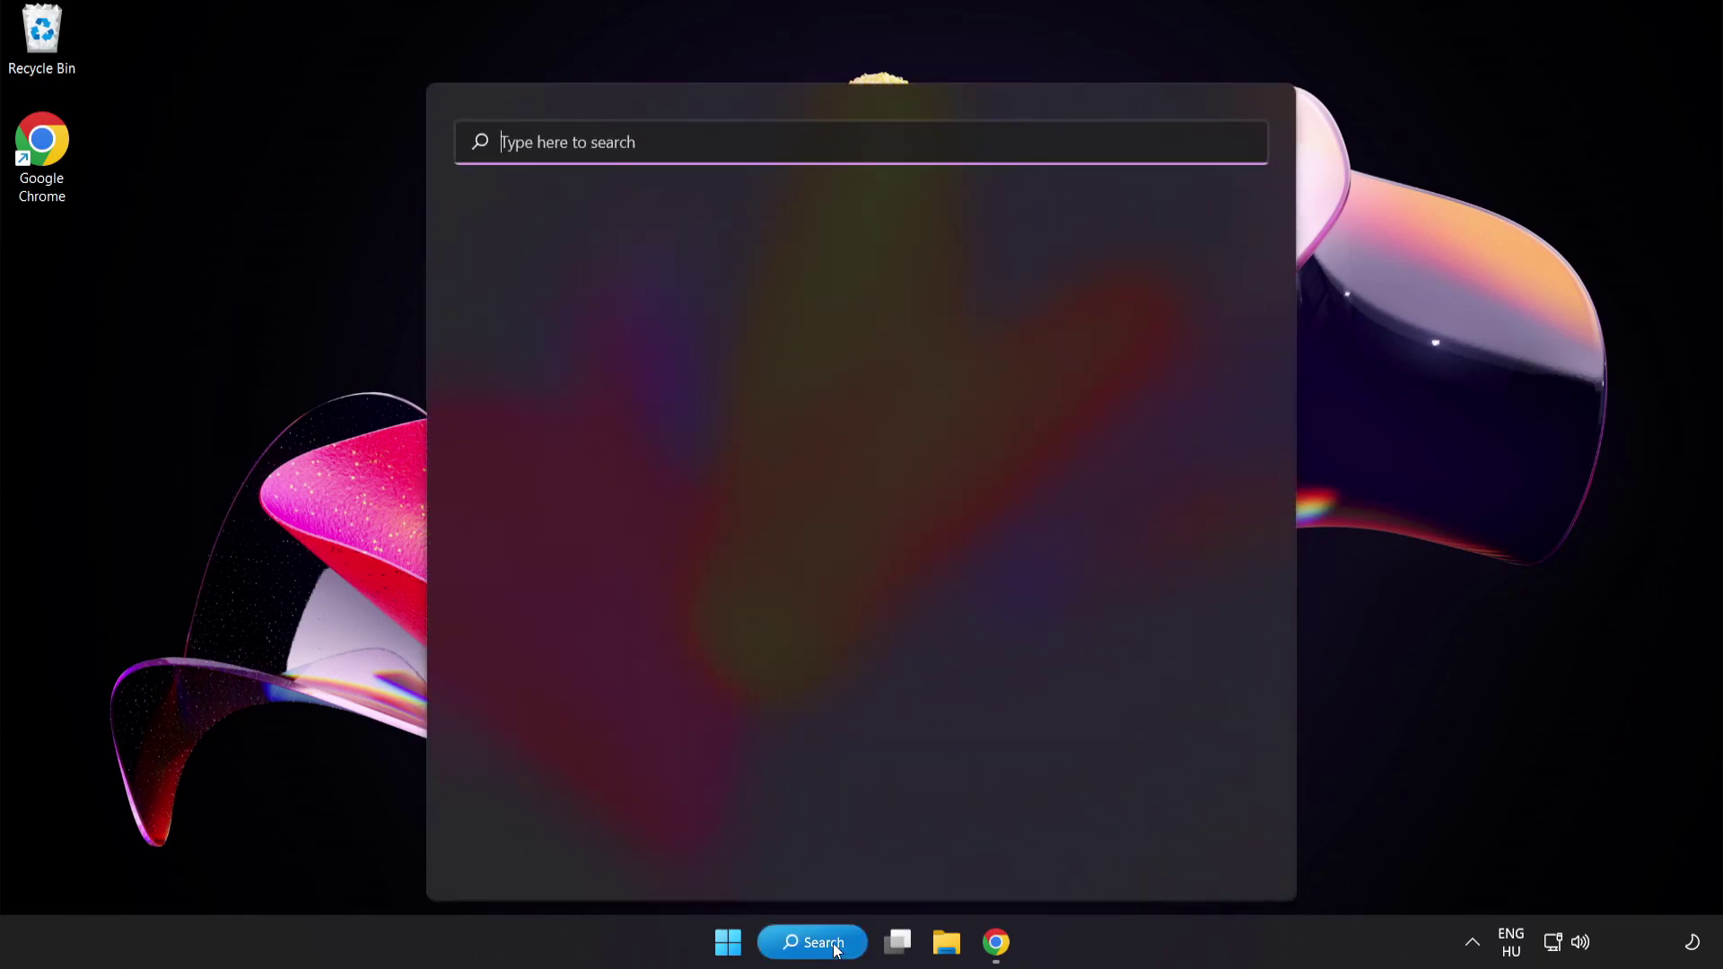
text(game mode settings)
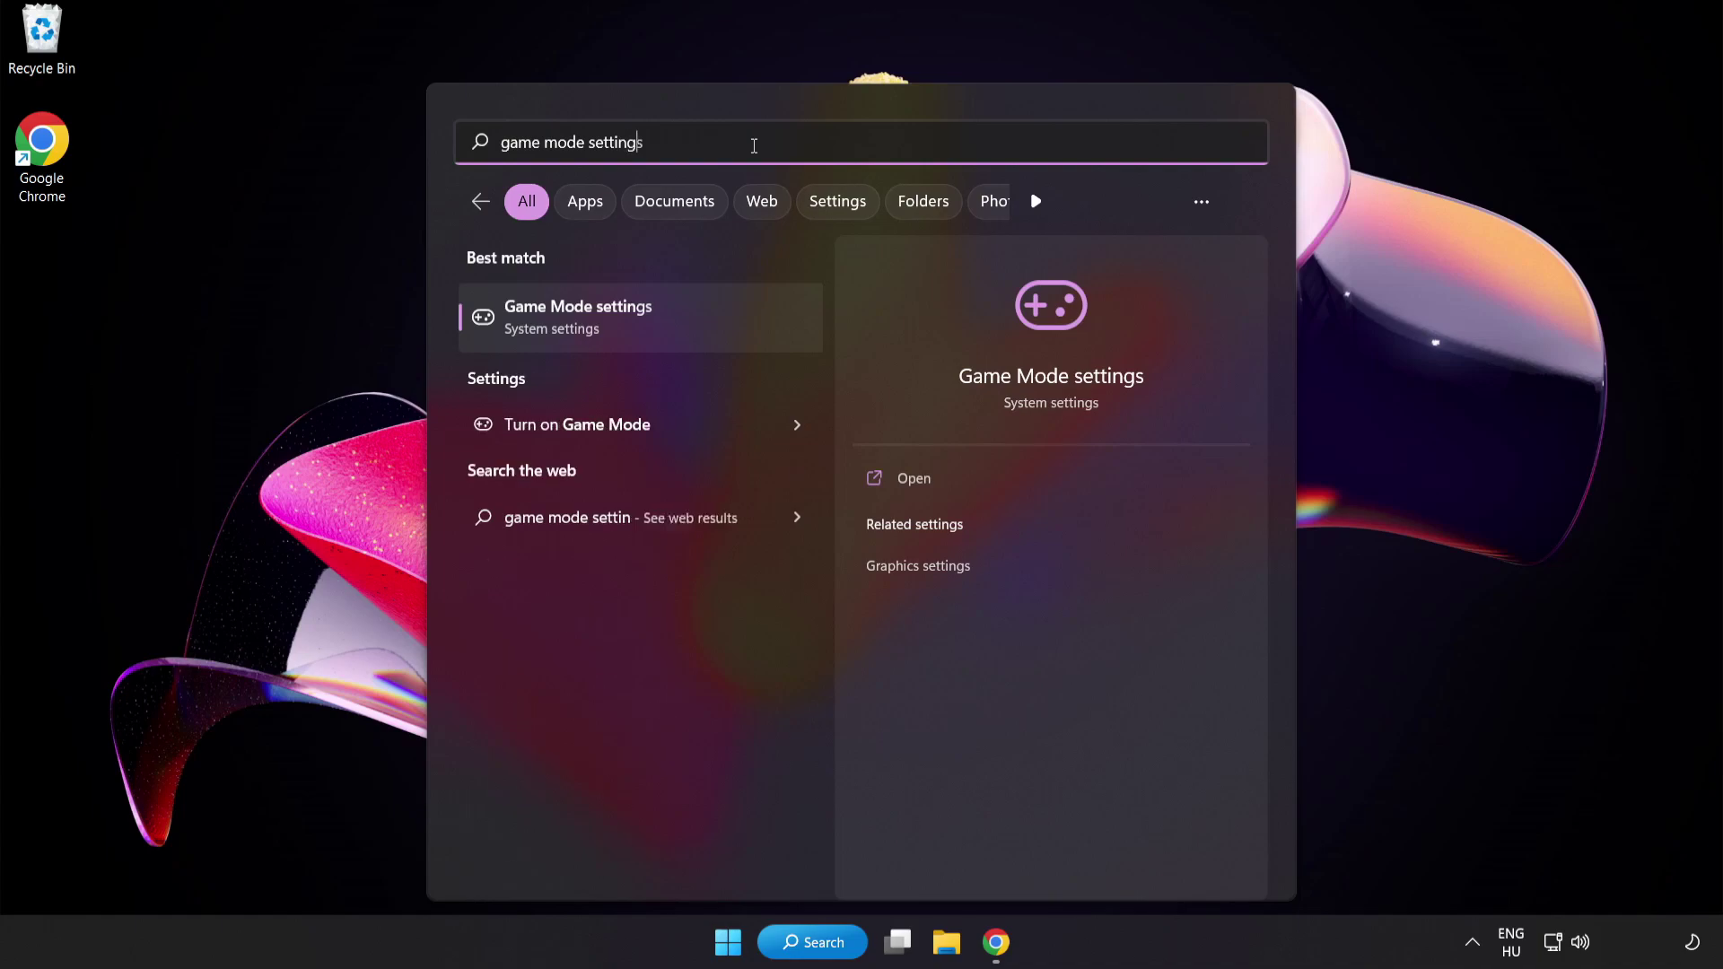
click(628, 324)
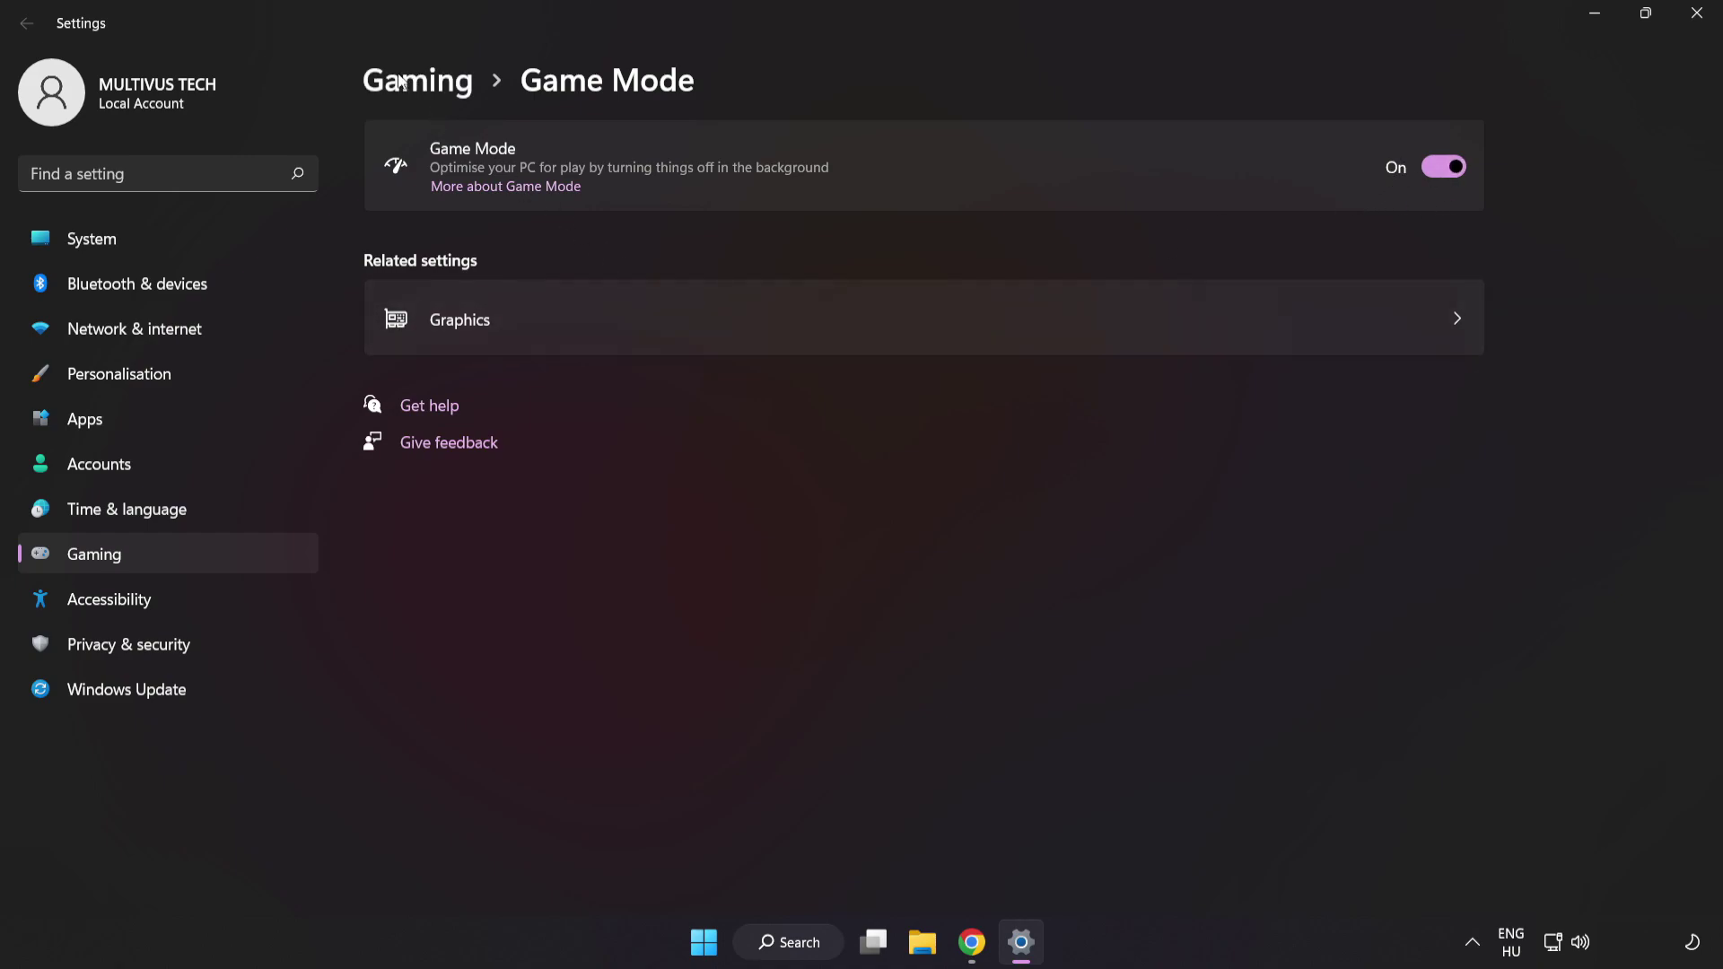
- Turn off the Xbox Game Bar controller button under Gaming, then close Settings
click(425, 87)
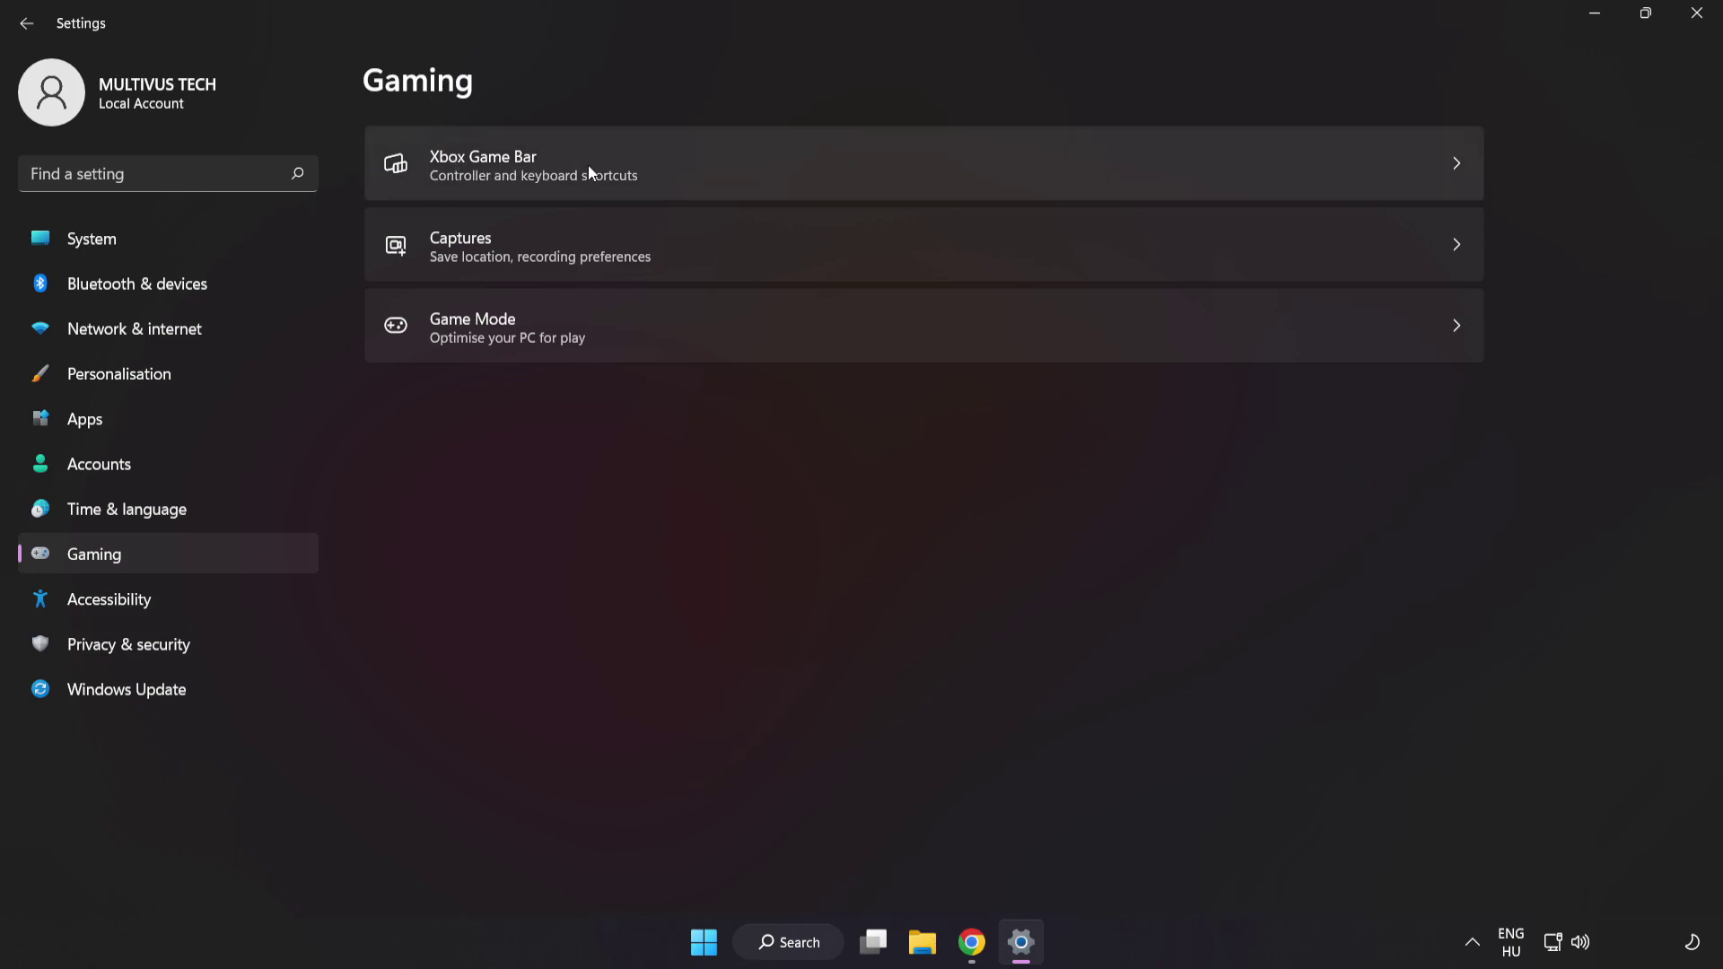
click(1244, 159)
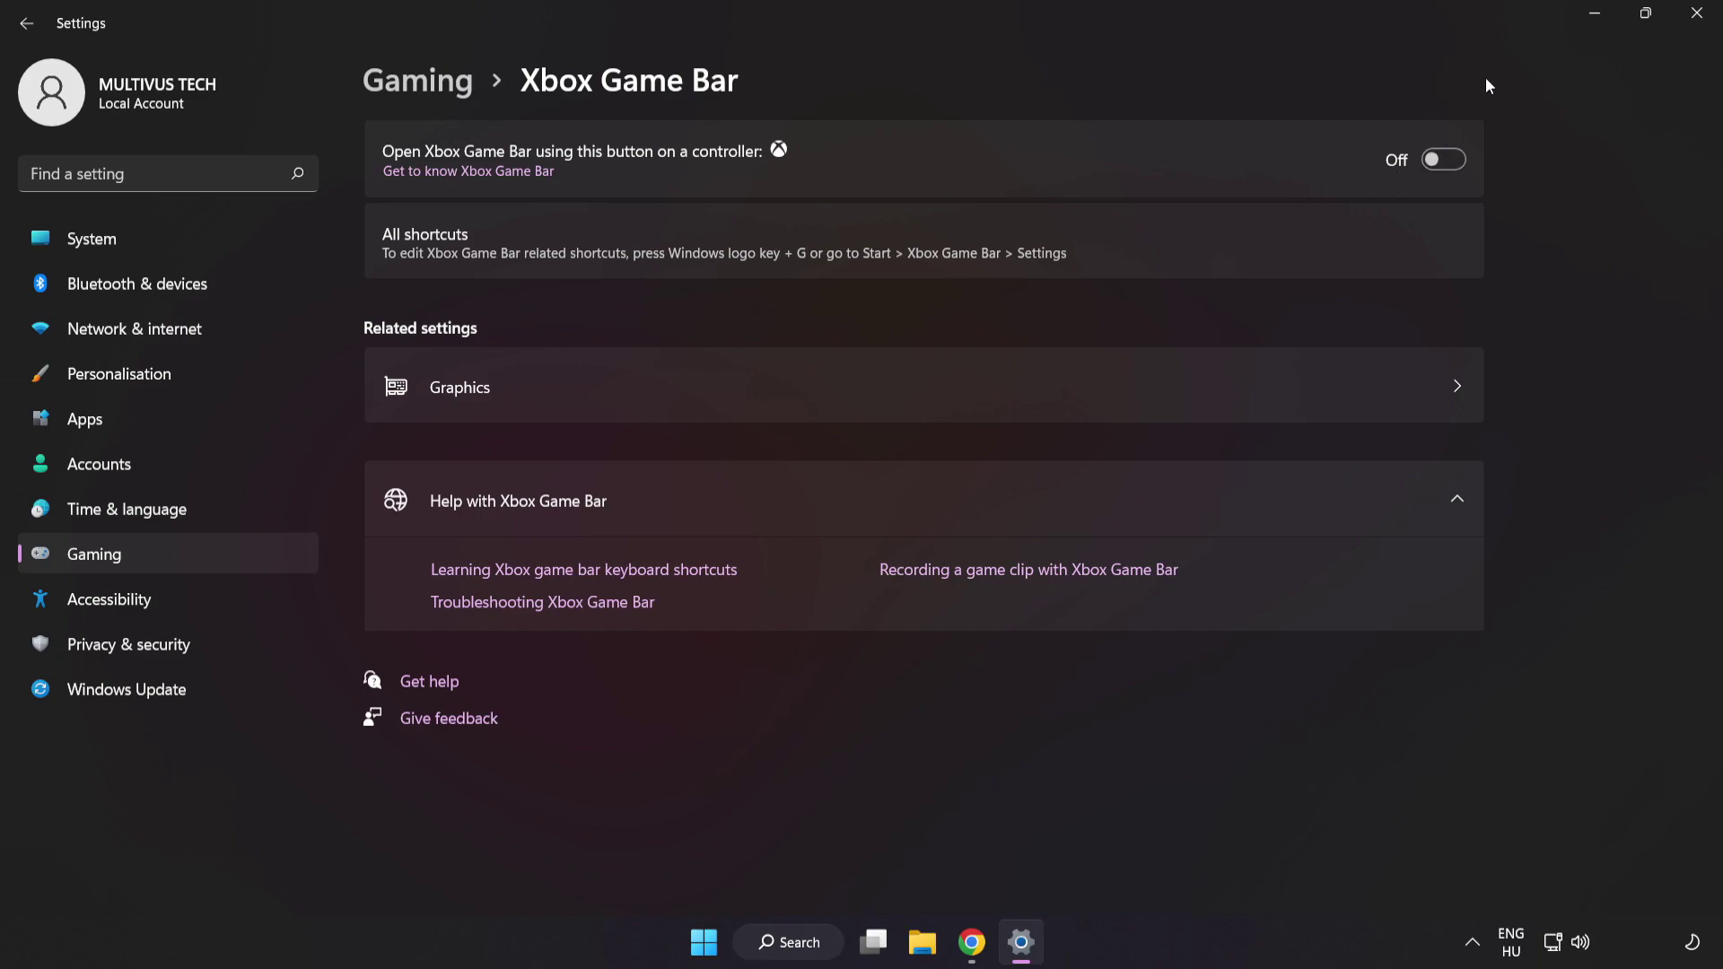
click(1700, 27)
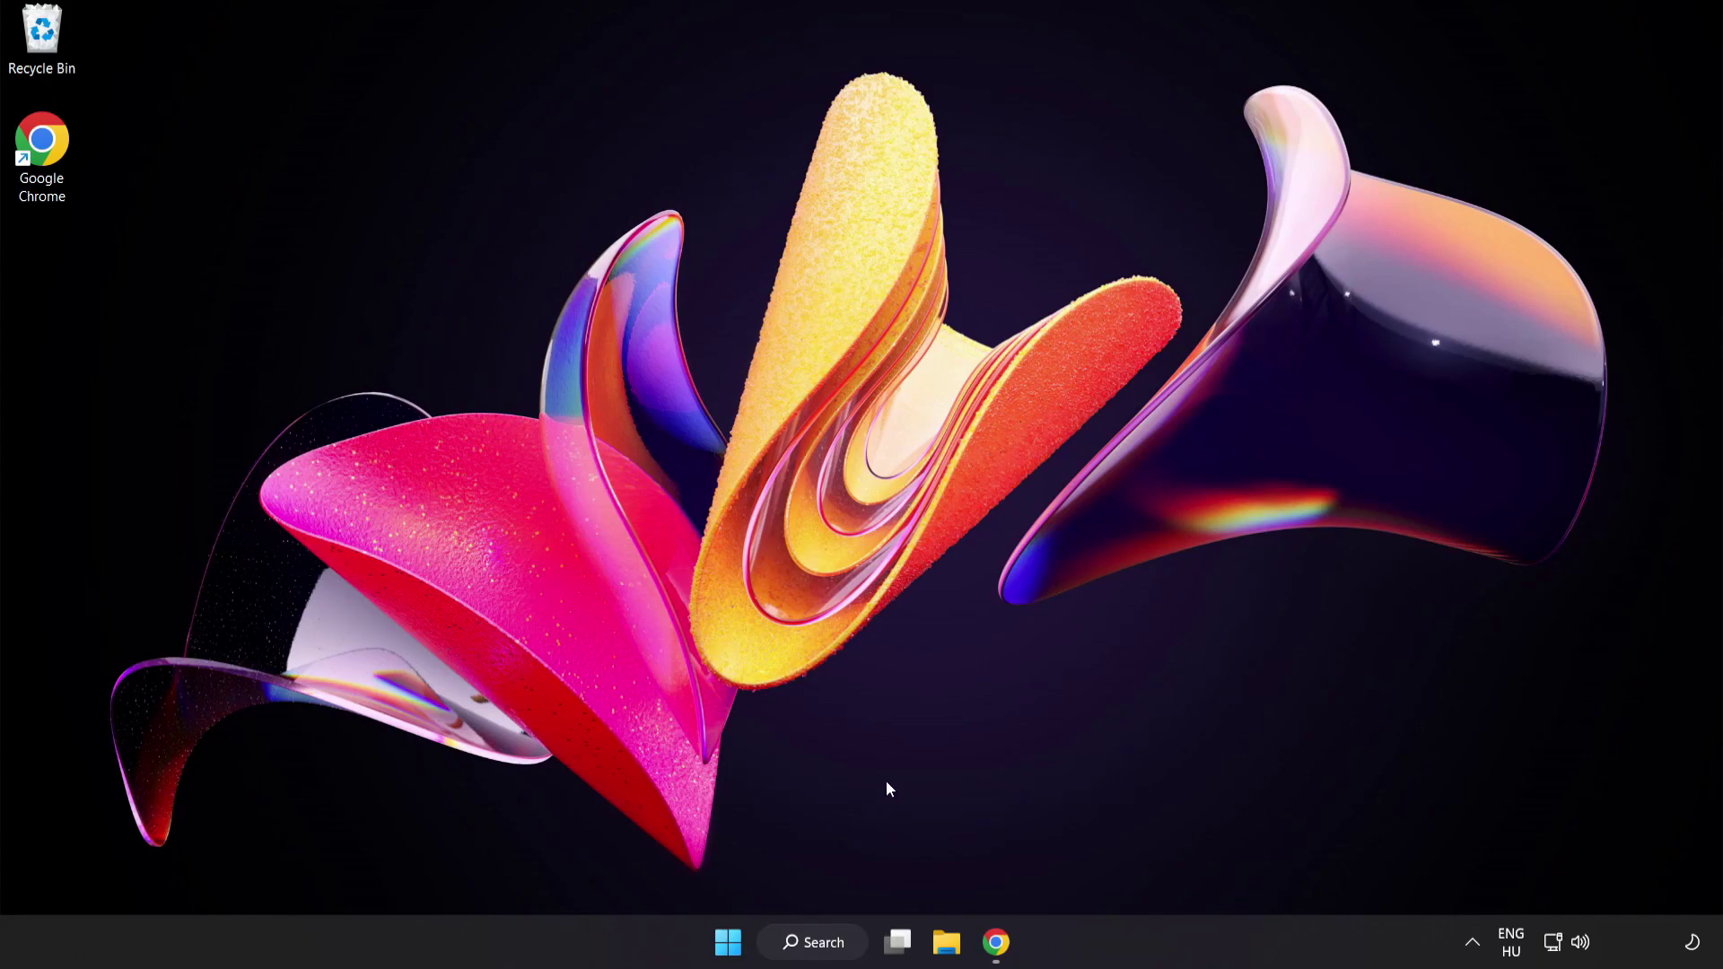
- Open Task Manager from the Start menu and end the Google Chrome (8) process
right_click(726, 944)
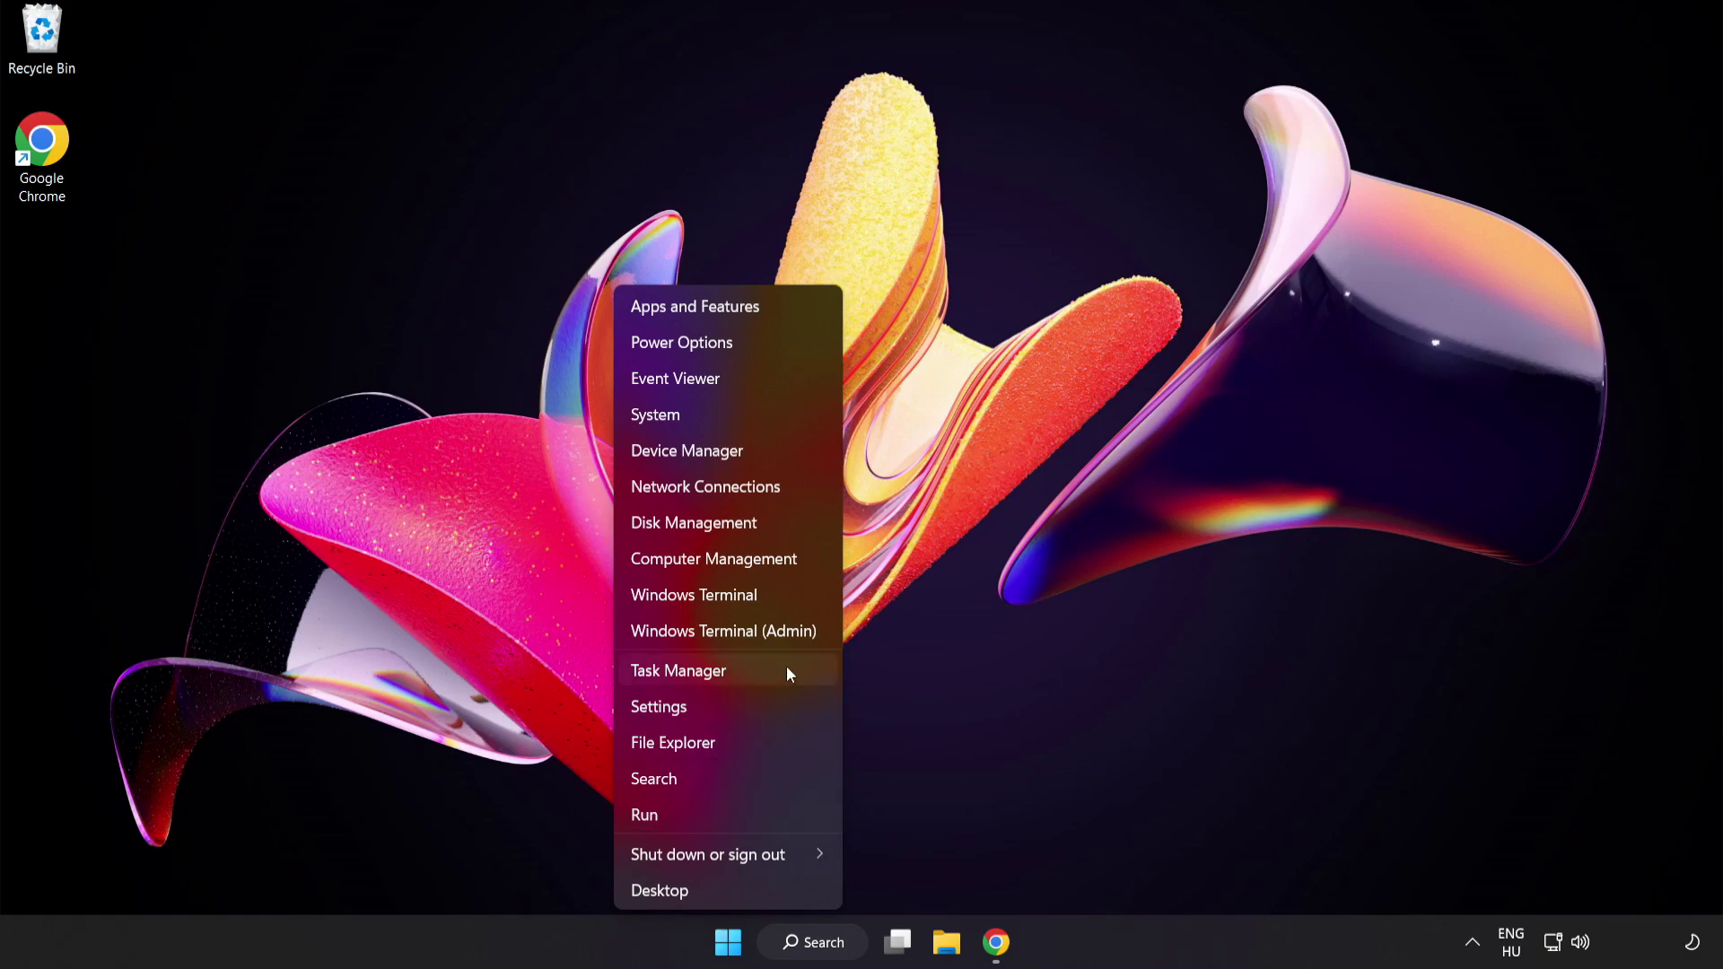
click(740, 671)
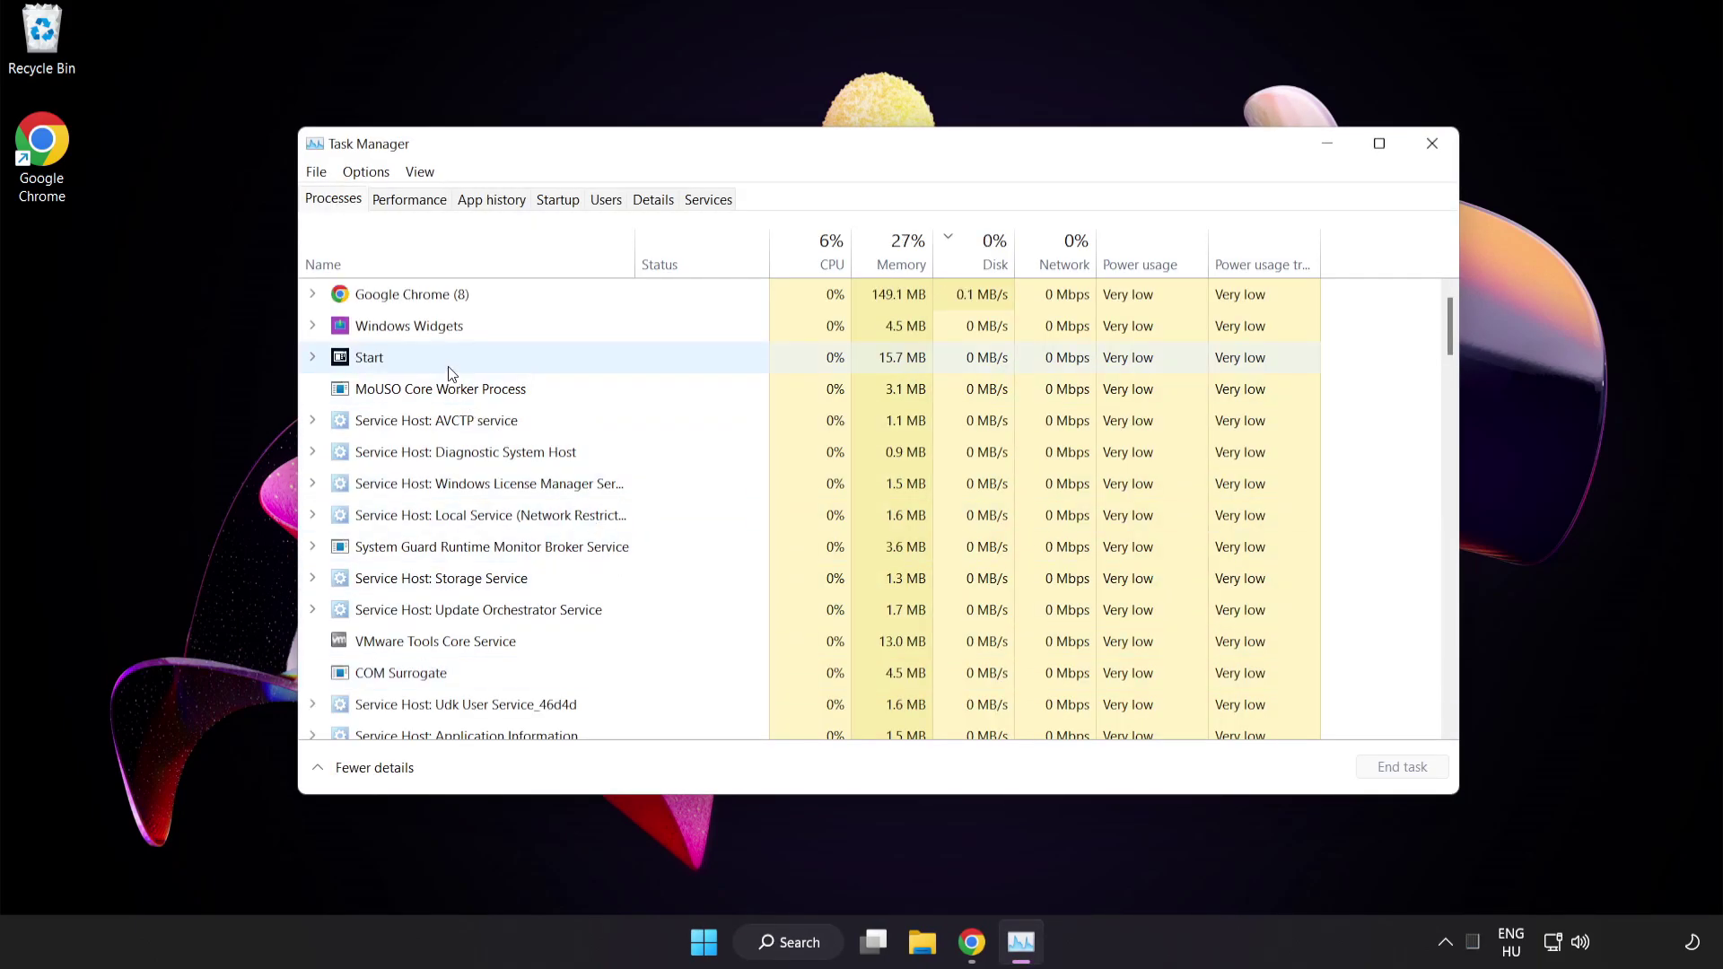
click(422, 295)
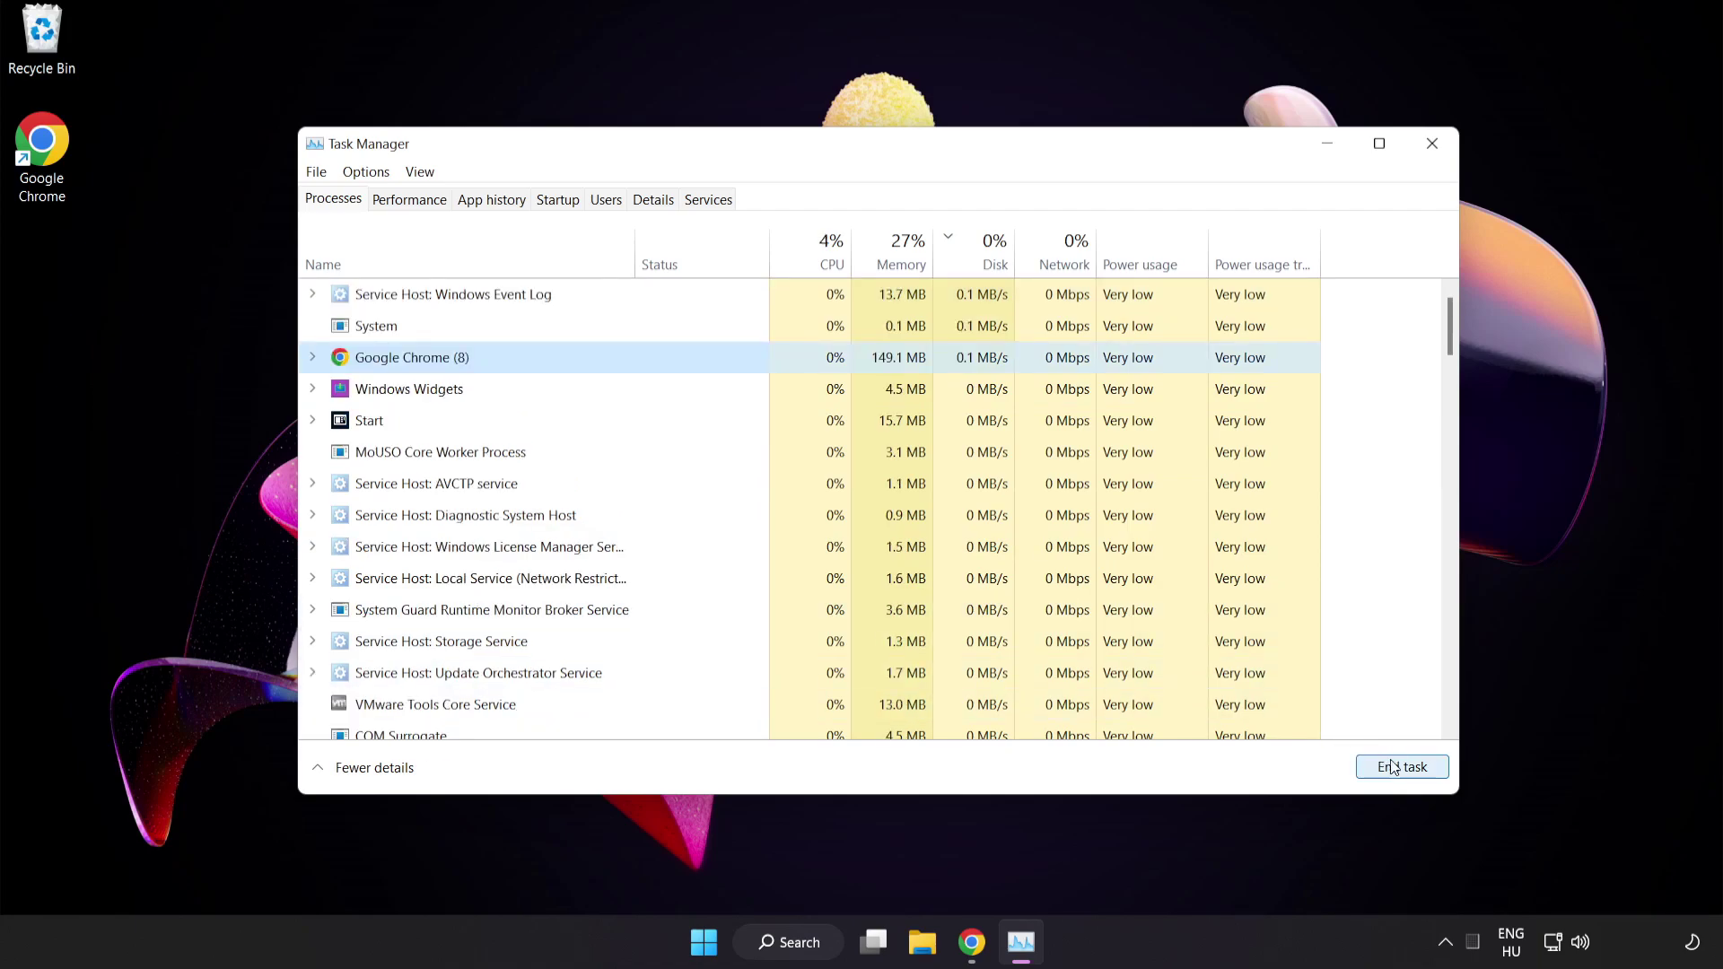
click(1391, 769)
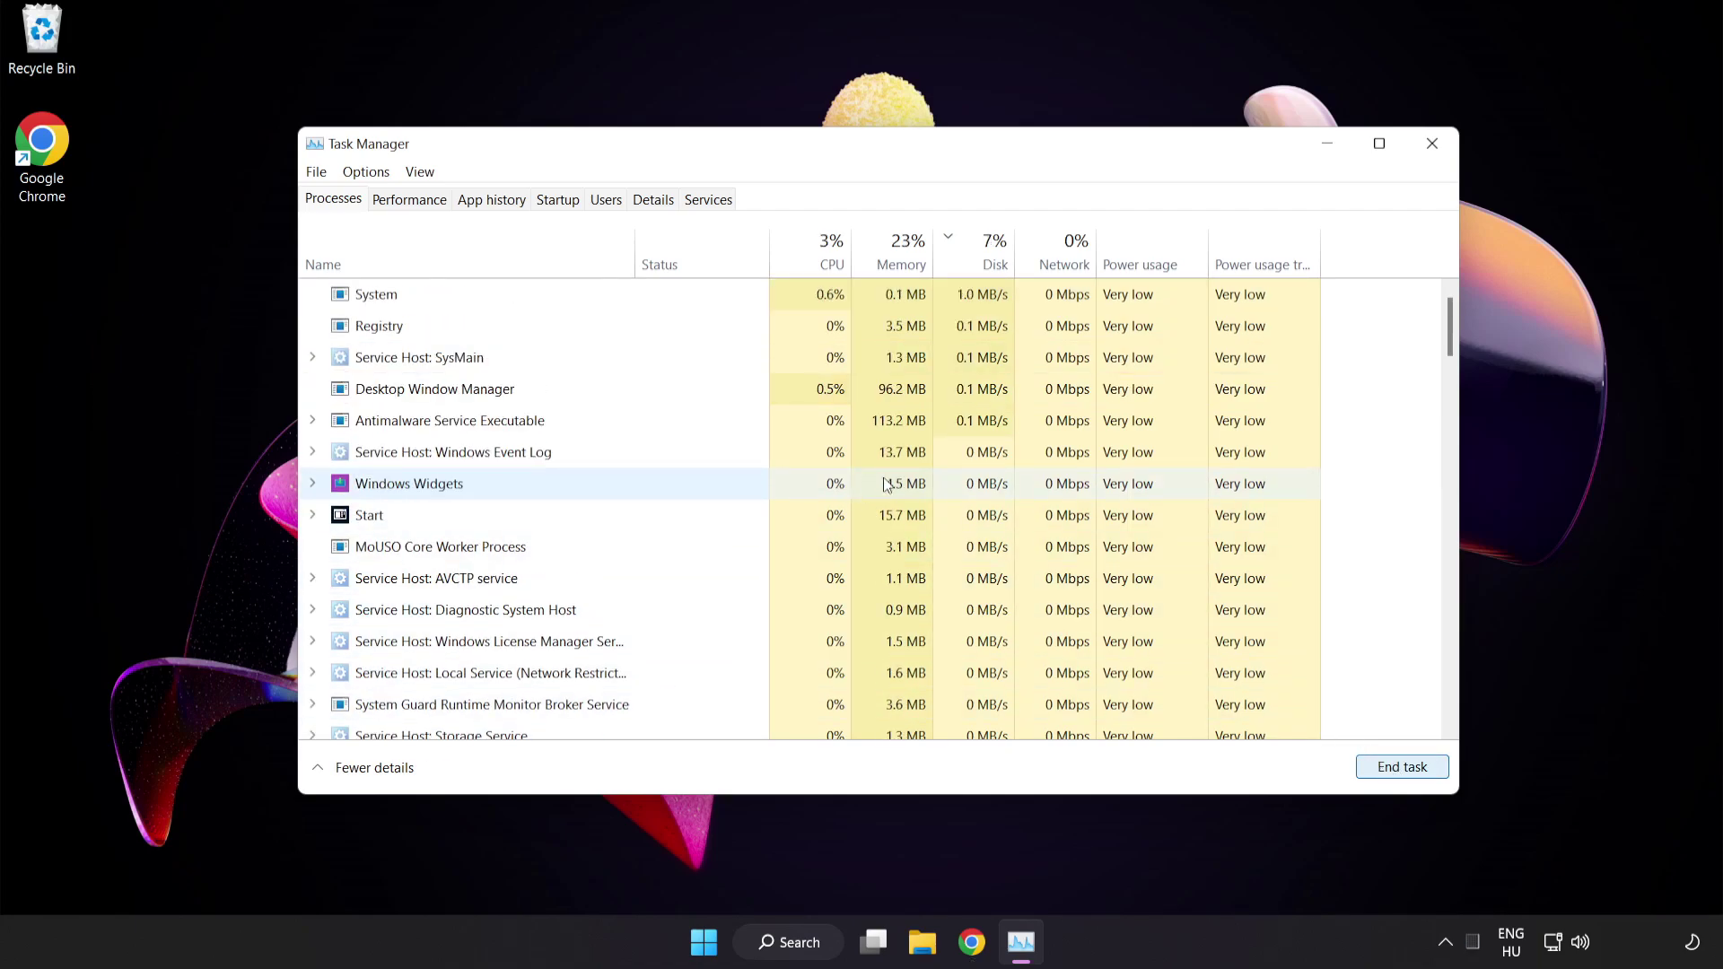
mouse_move(1449, 332)
mouse_down()
mouse_move(1451, 684)
mouse_move(1450, 327)
mouse_up()
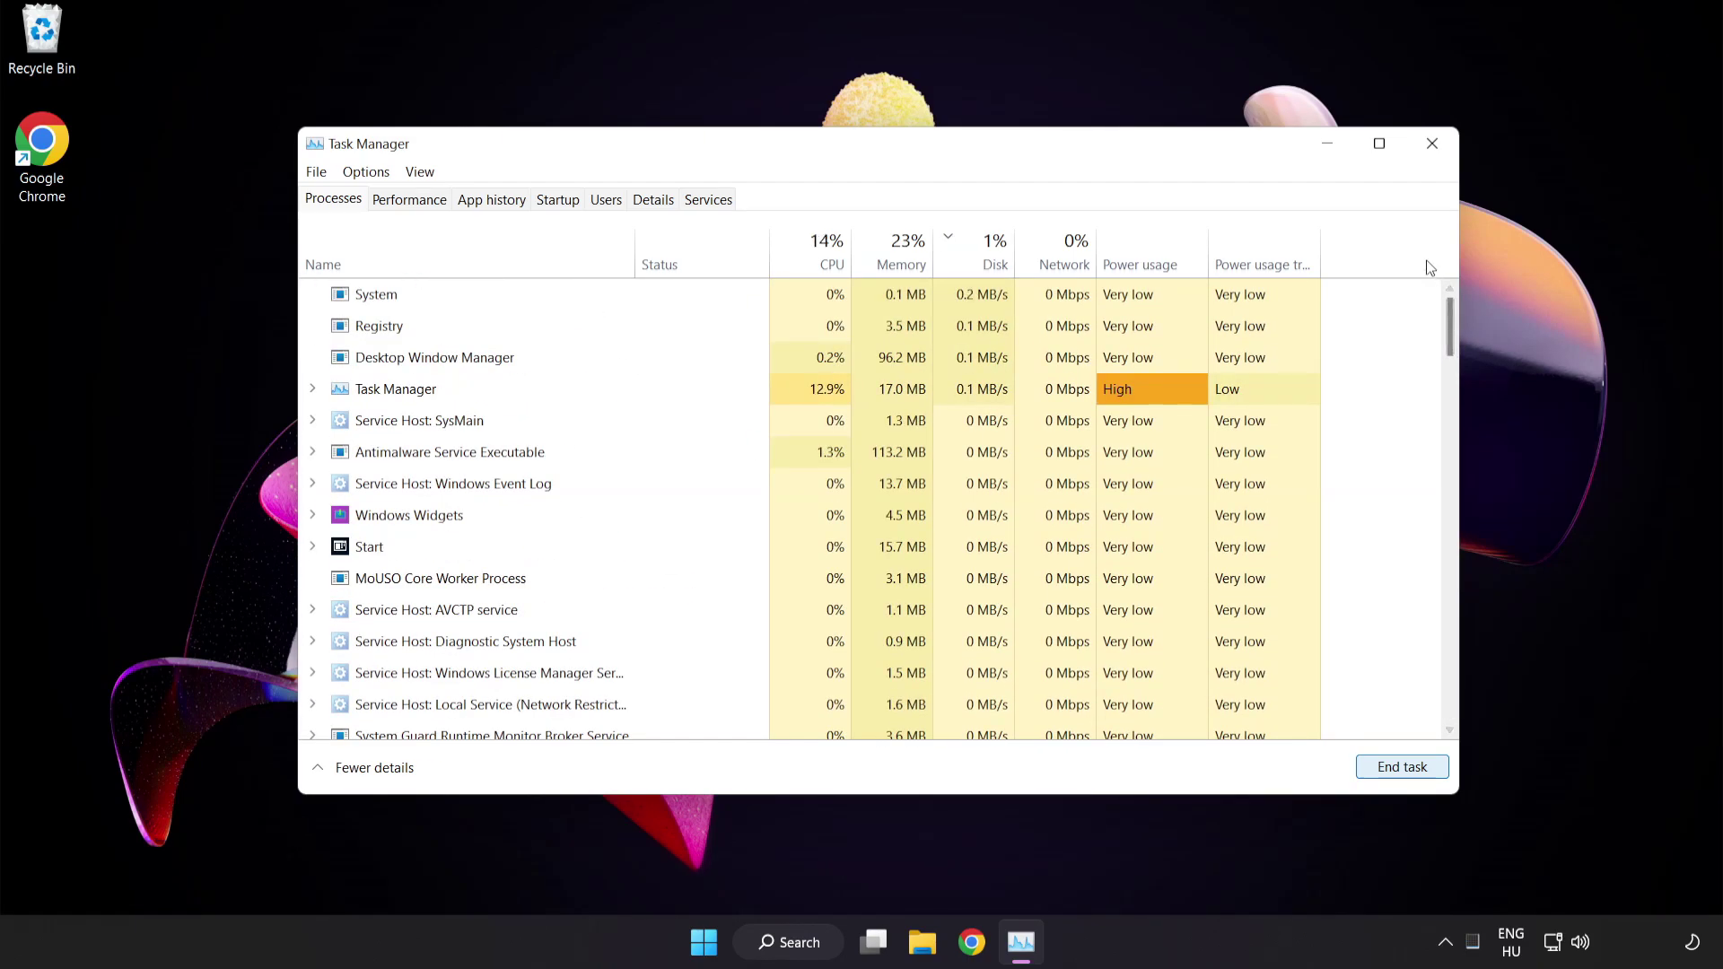
click(560, 201)
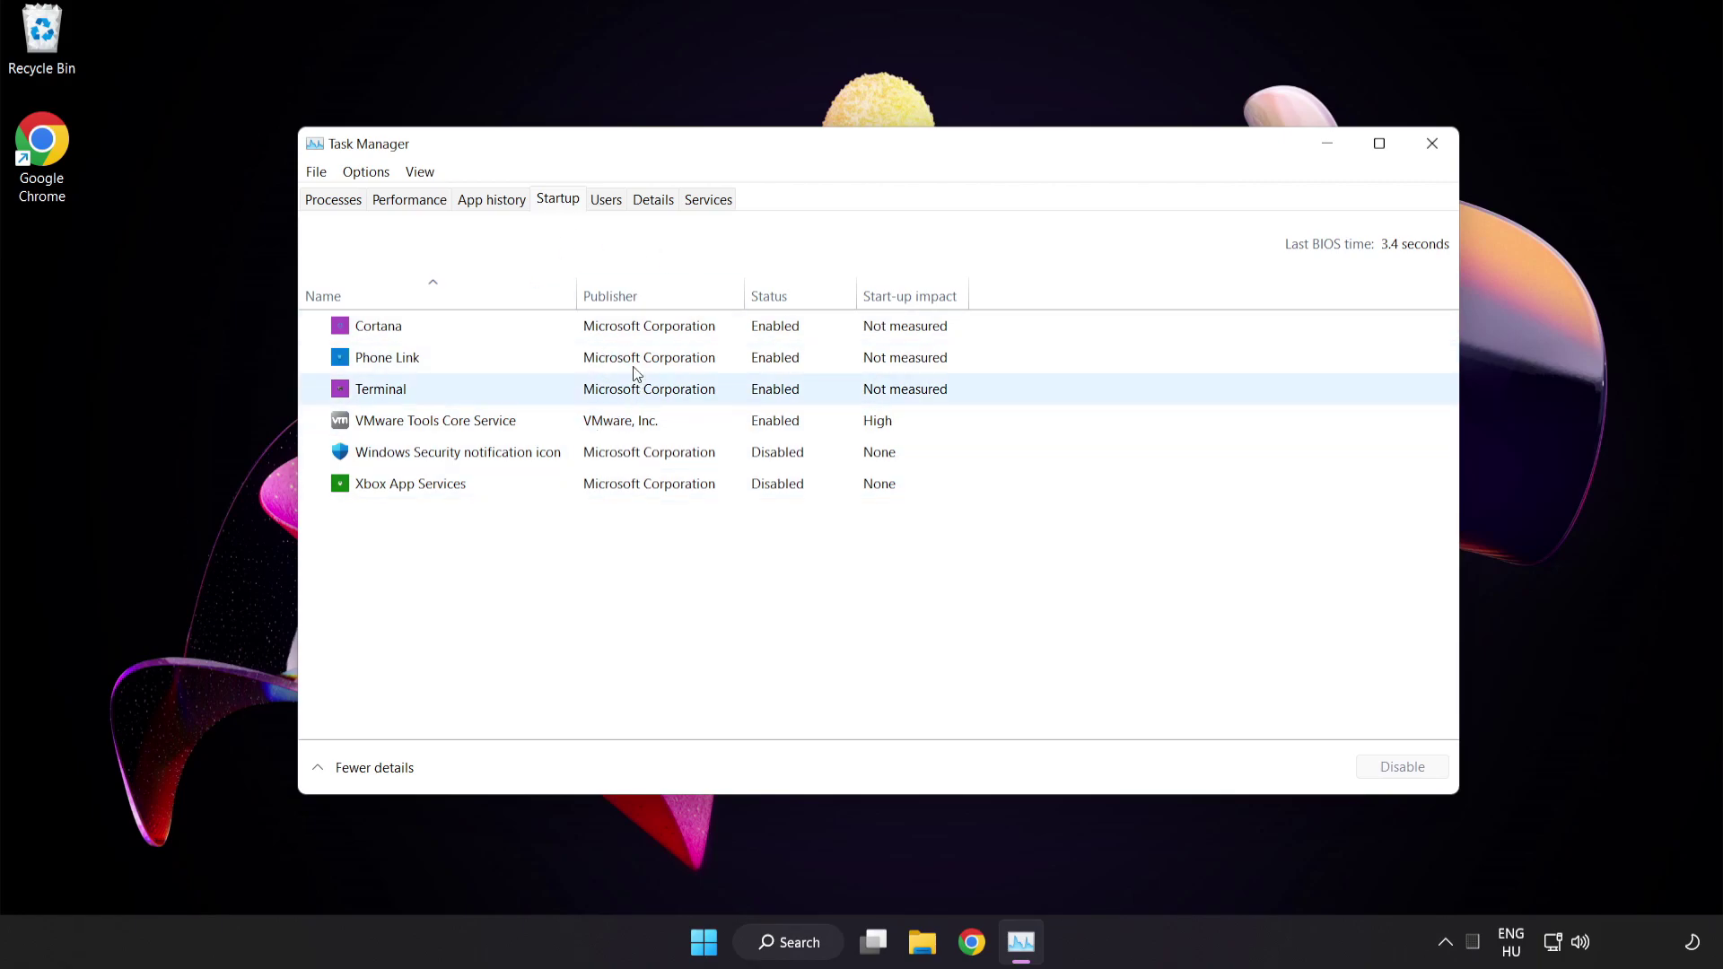
- Disable Cortana, Phone Link and Terminal as startup apps, then close Task Manager
click(610, 339)
click(1411, 770)
click(500, 362)
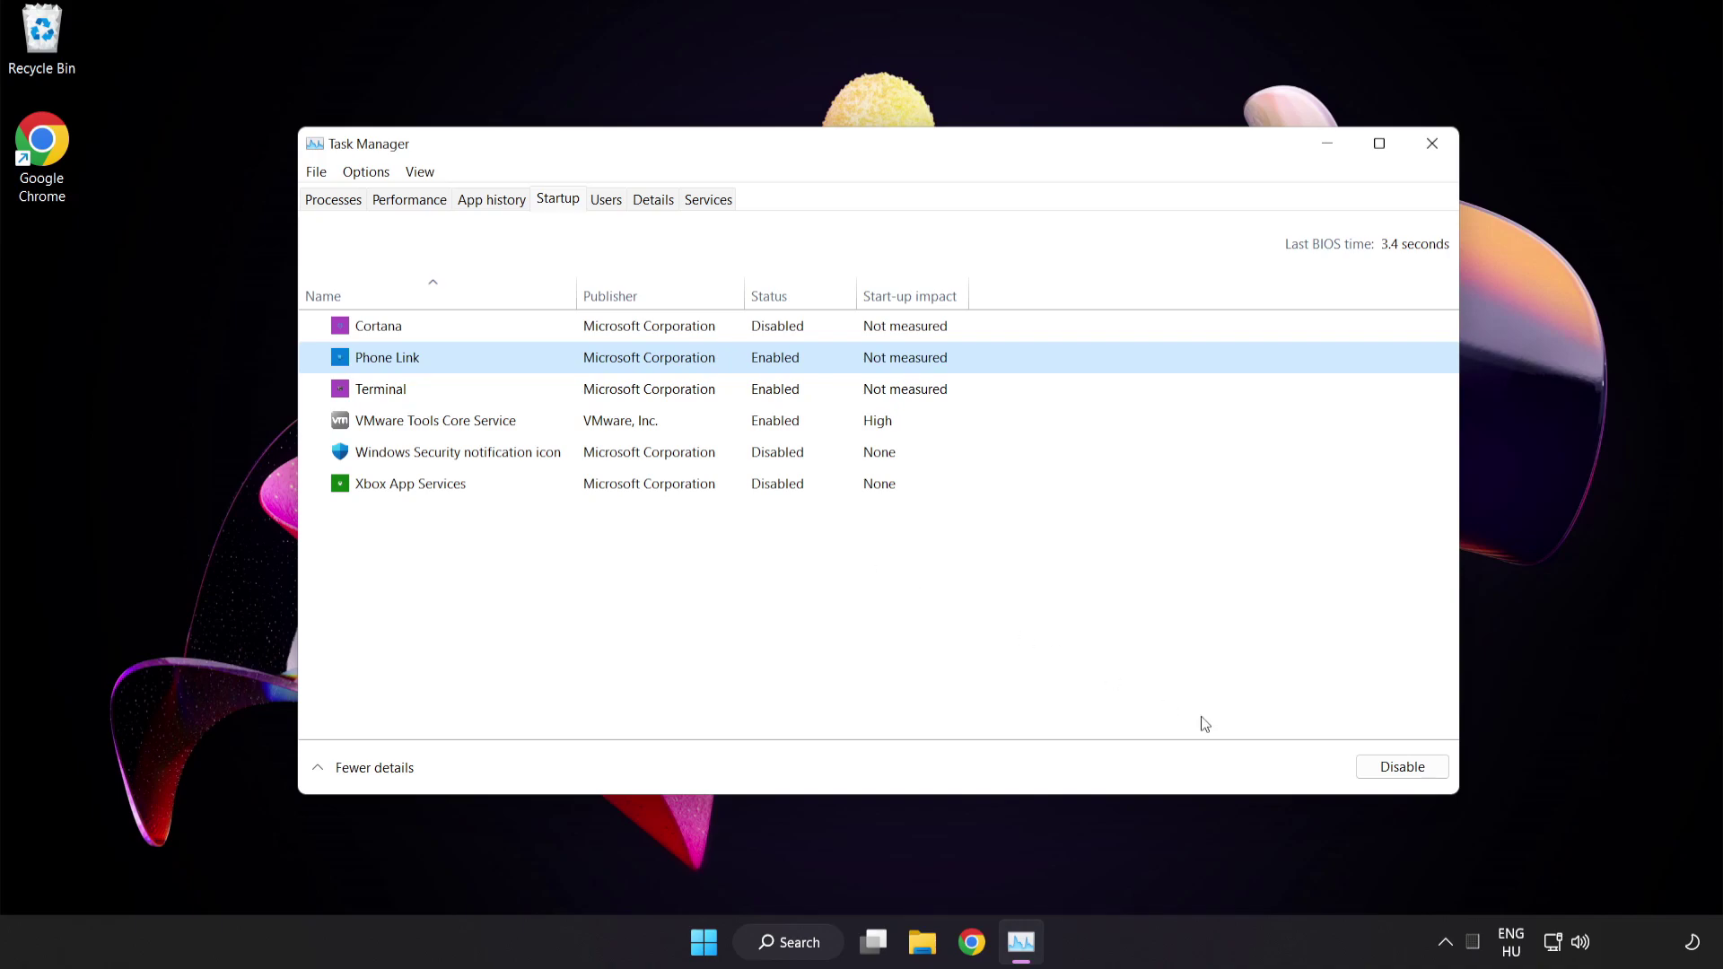
click(1407, 777)
click(688, 396)
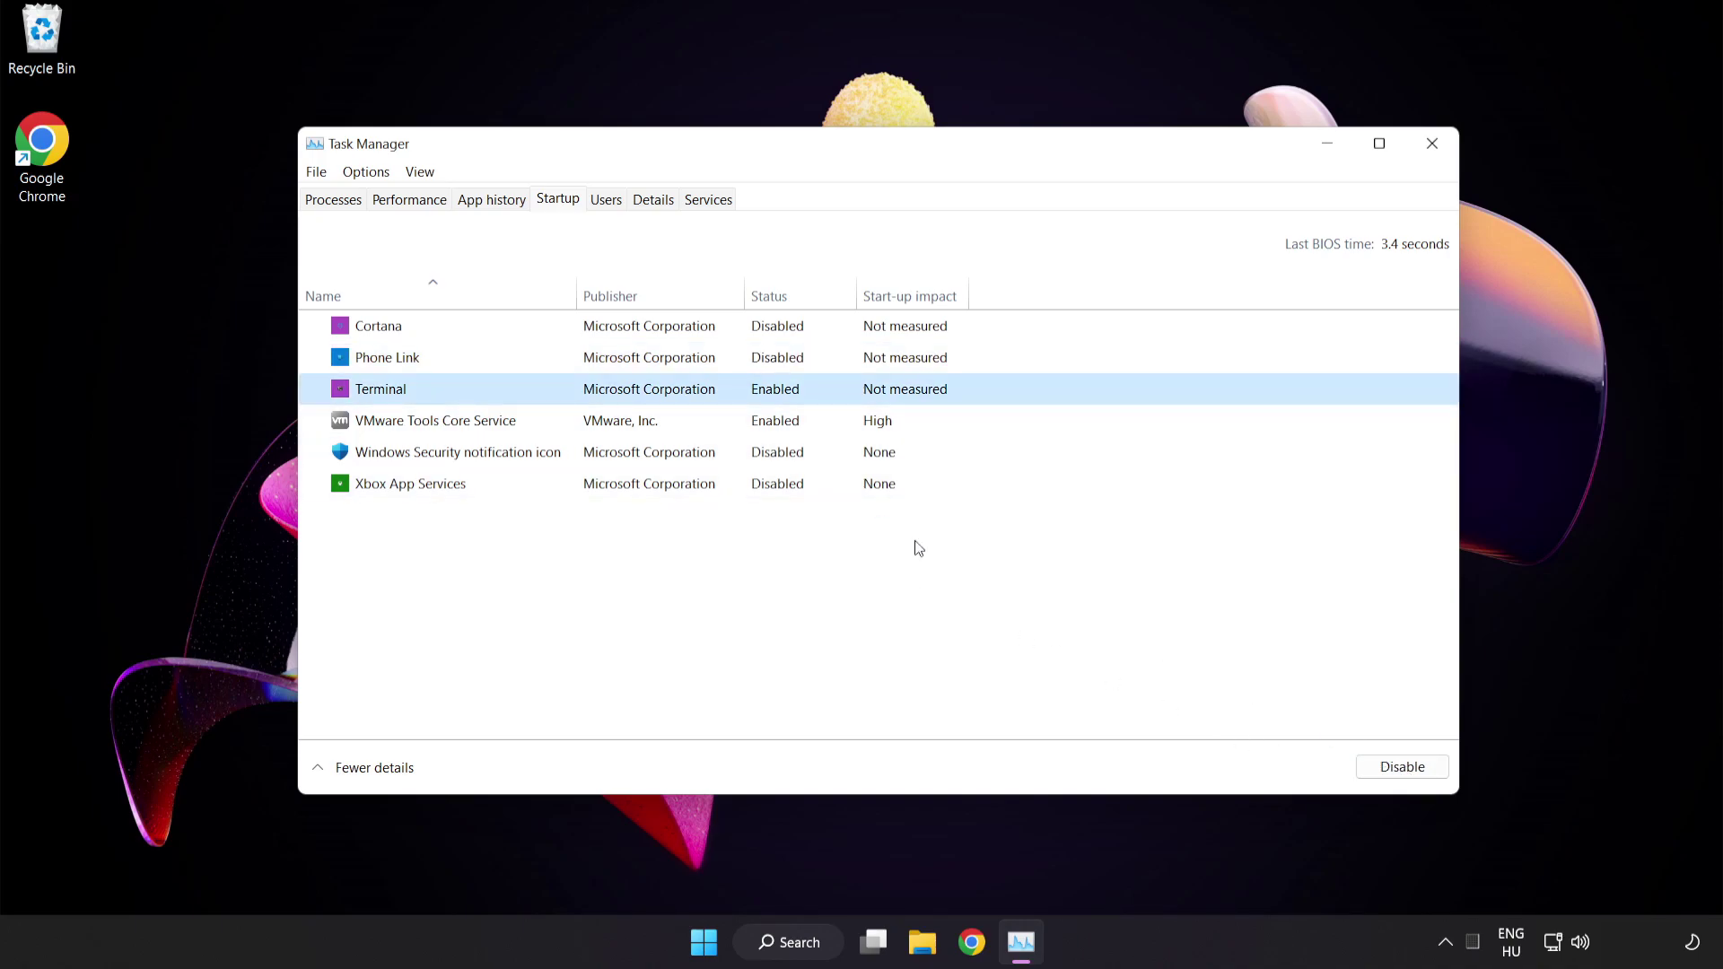
click(1403, 769)
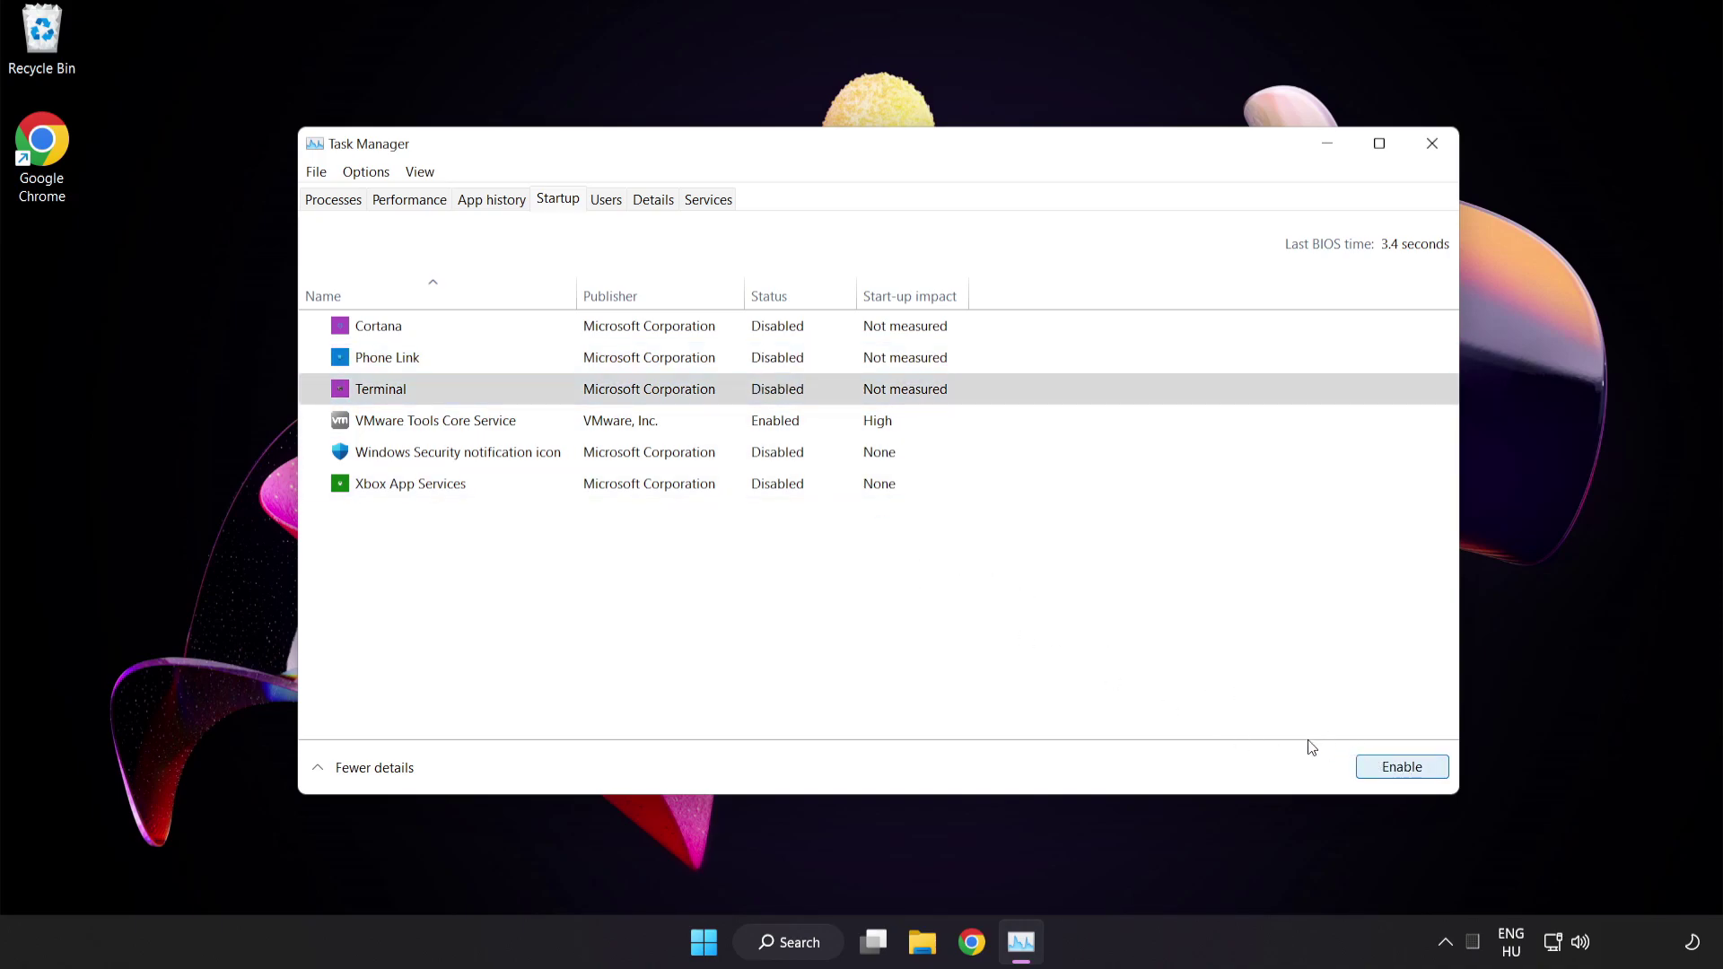
click(1433, 144)
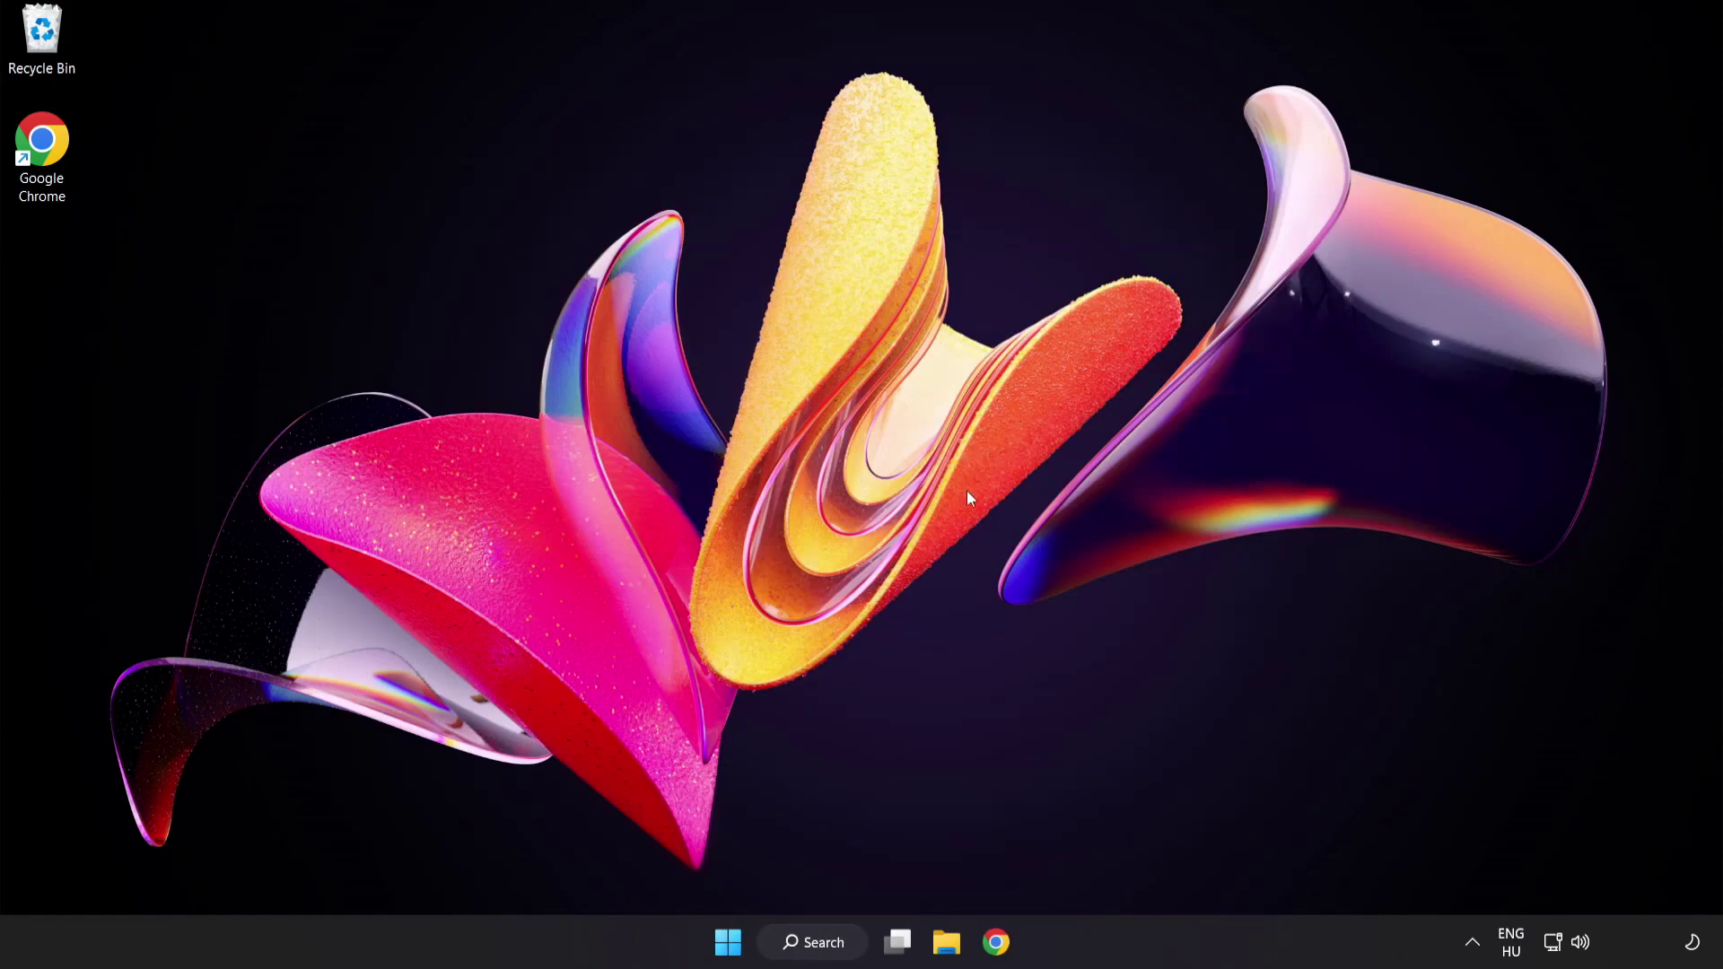
- Run a Windows Update check confirming the PC is up to date, then close Settings
click(826, 949)
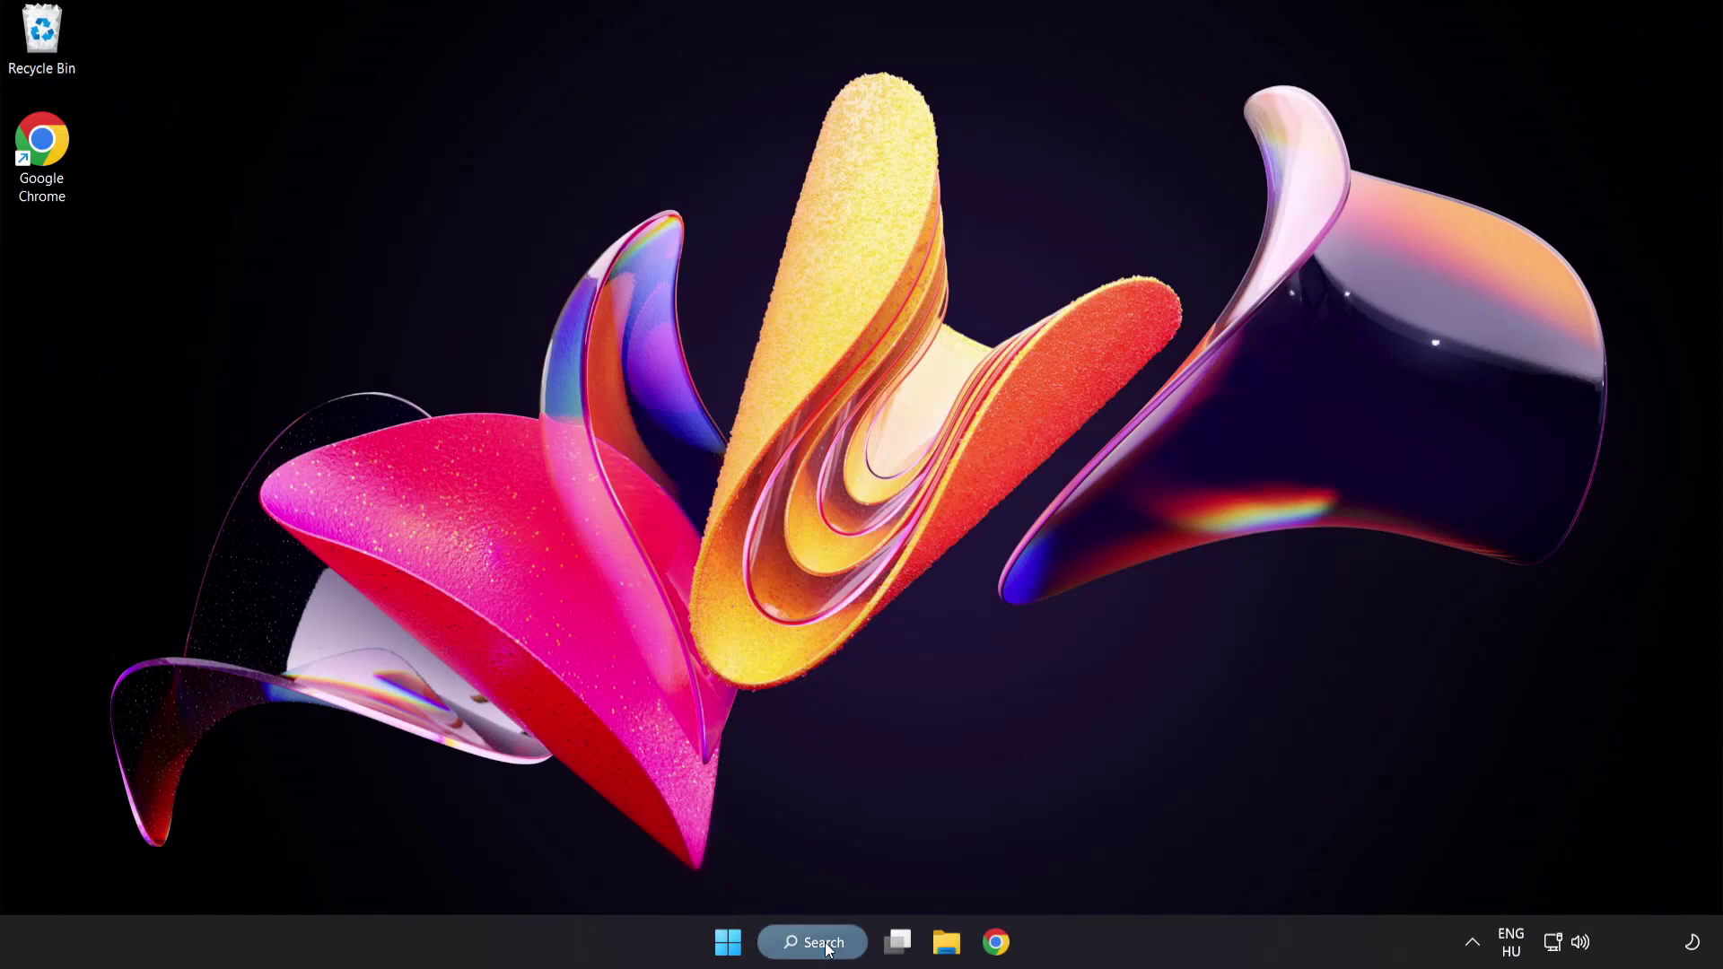
text(update)
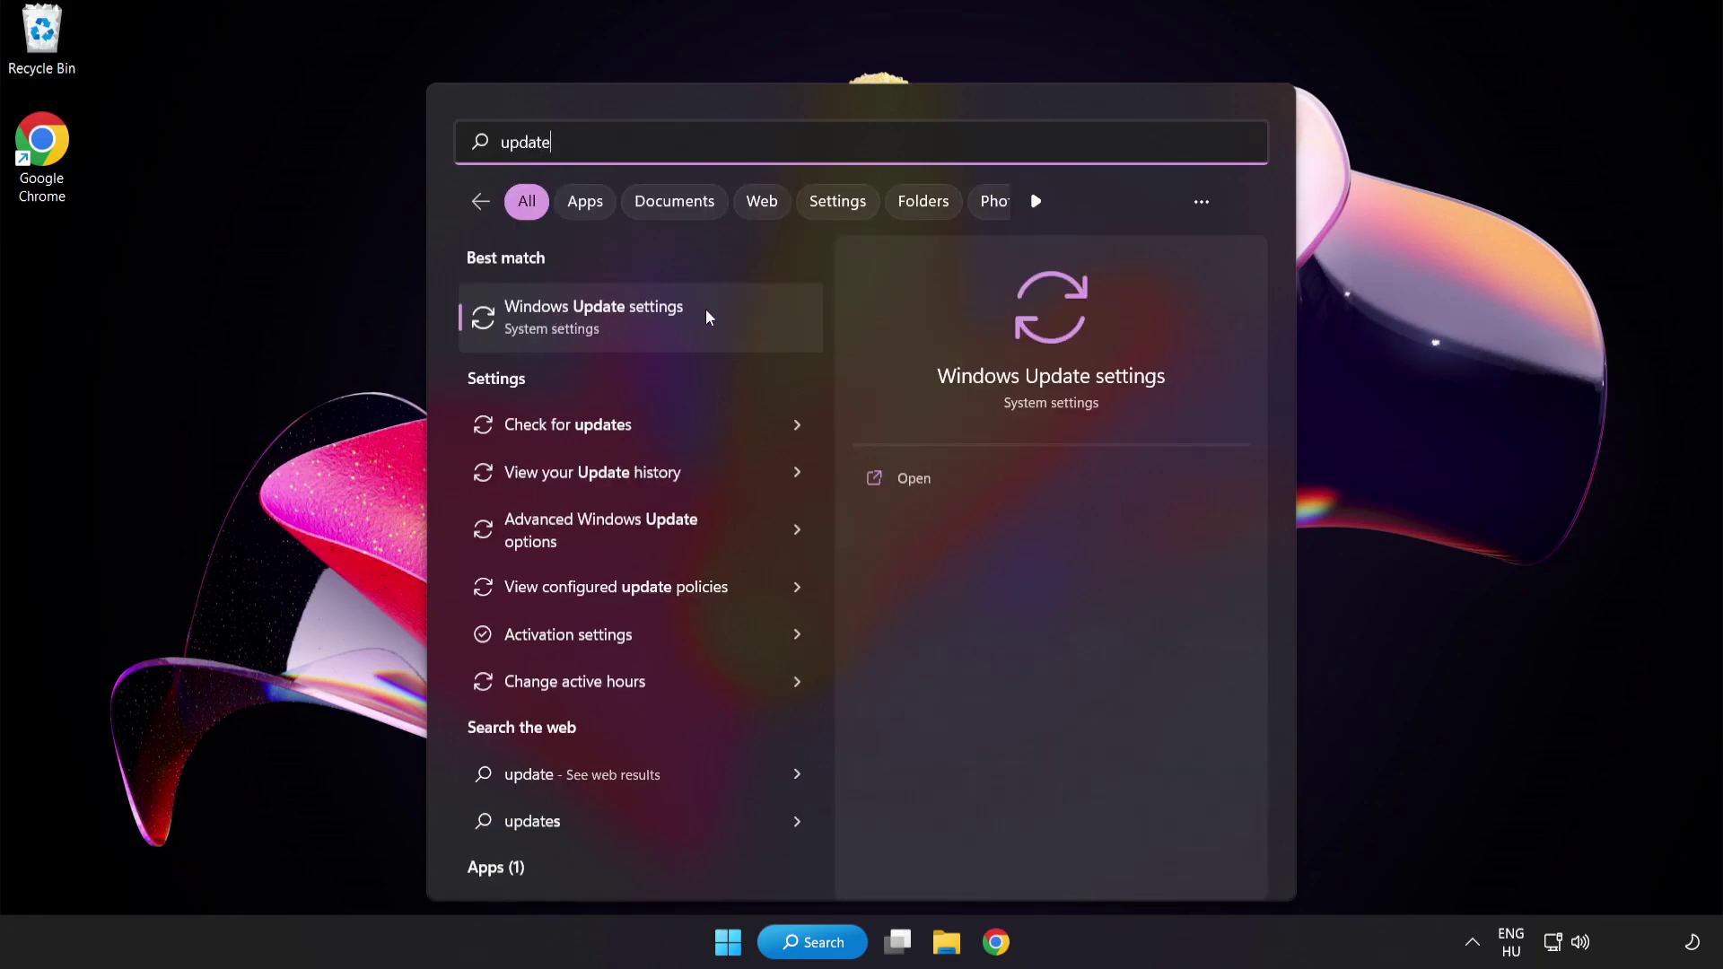
click(707, 311)
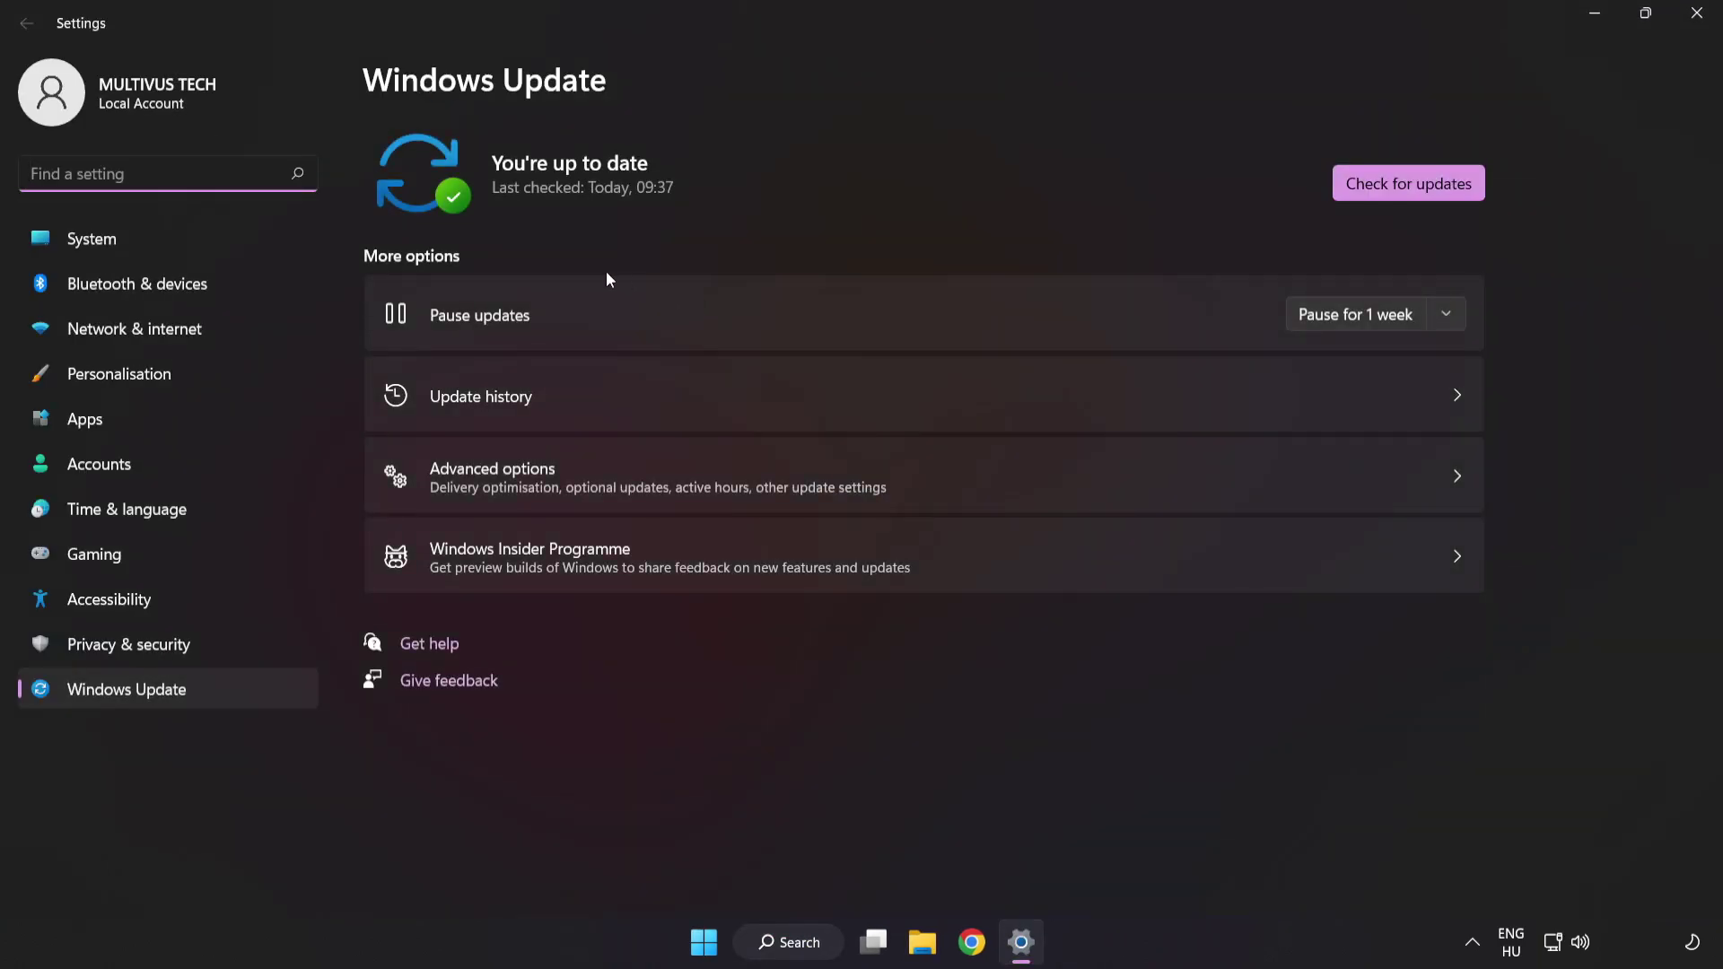
click(1407, 191)
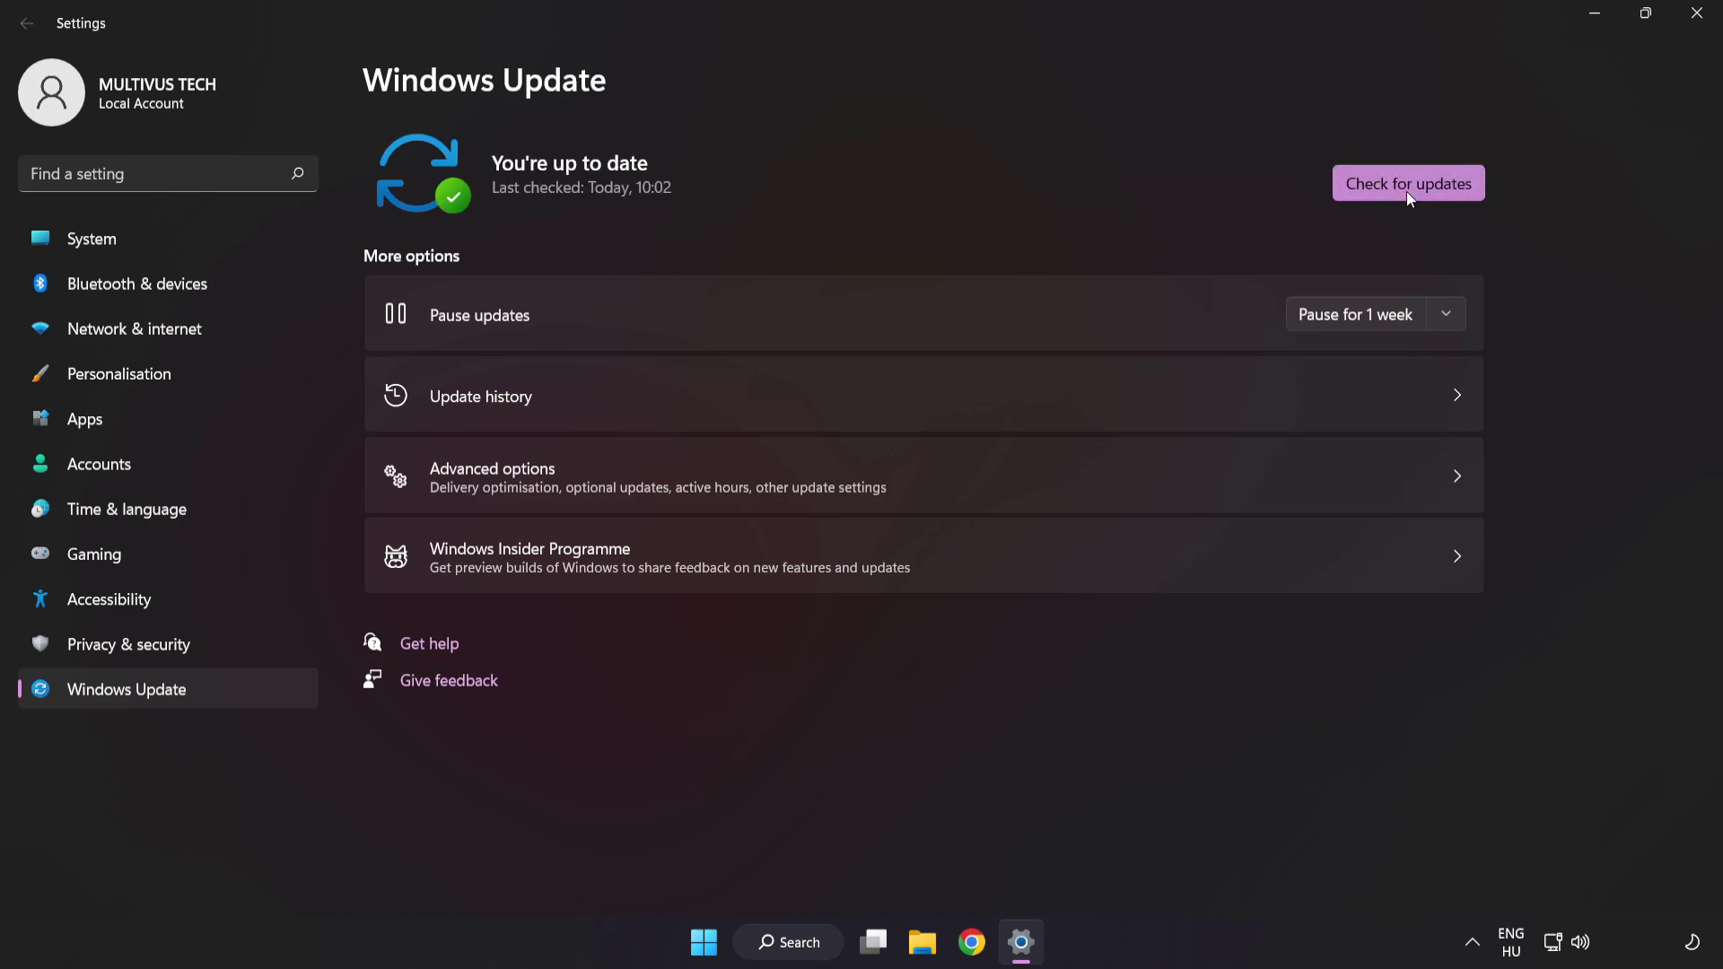
click(1695, 18)
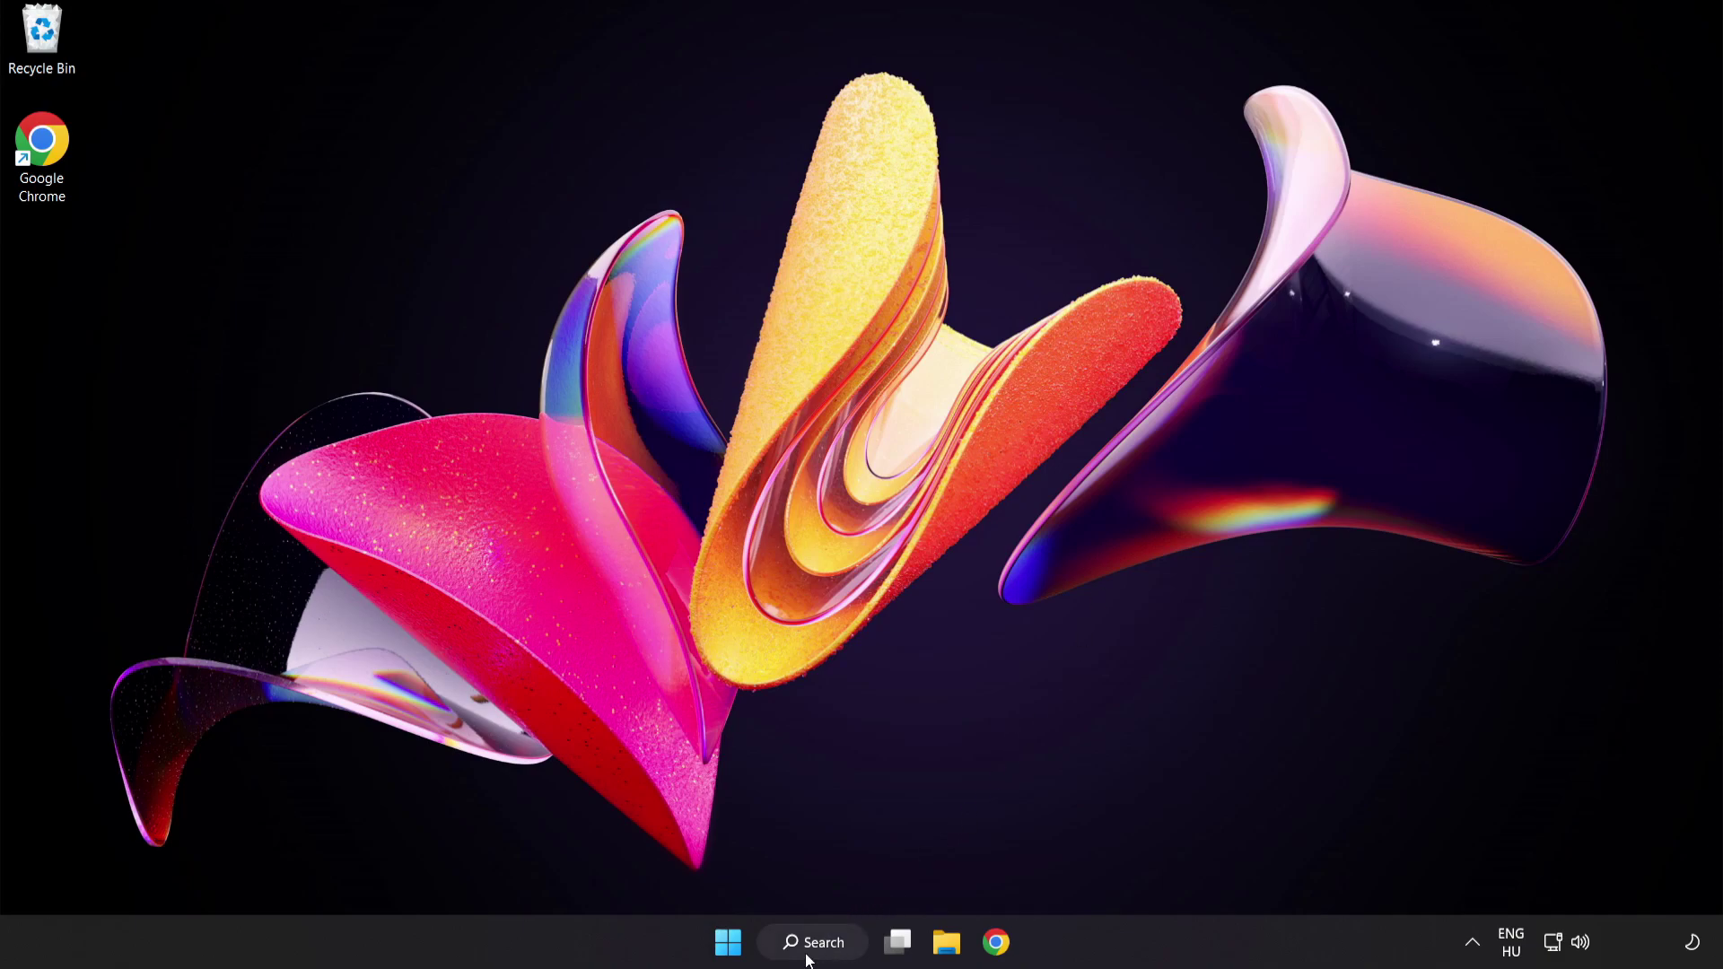
- Open Registry Editor and navigate to HKEY_CURRENT_USER\System\GameConfigStore
click(834, 951)
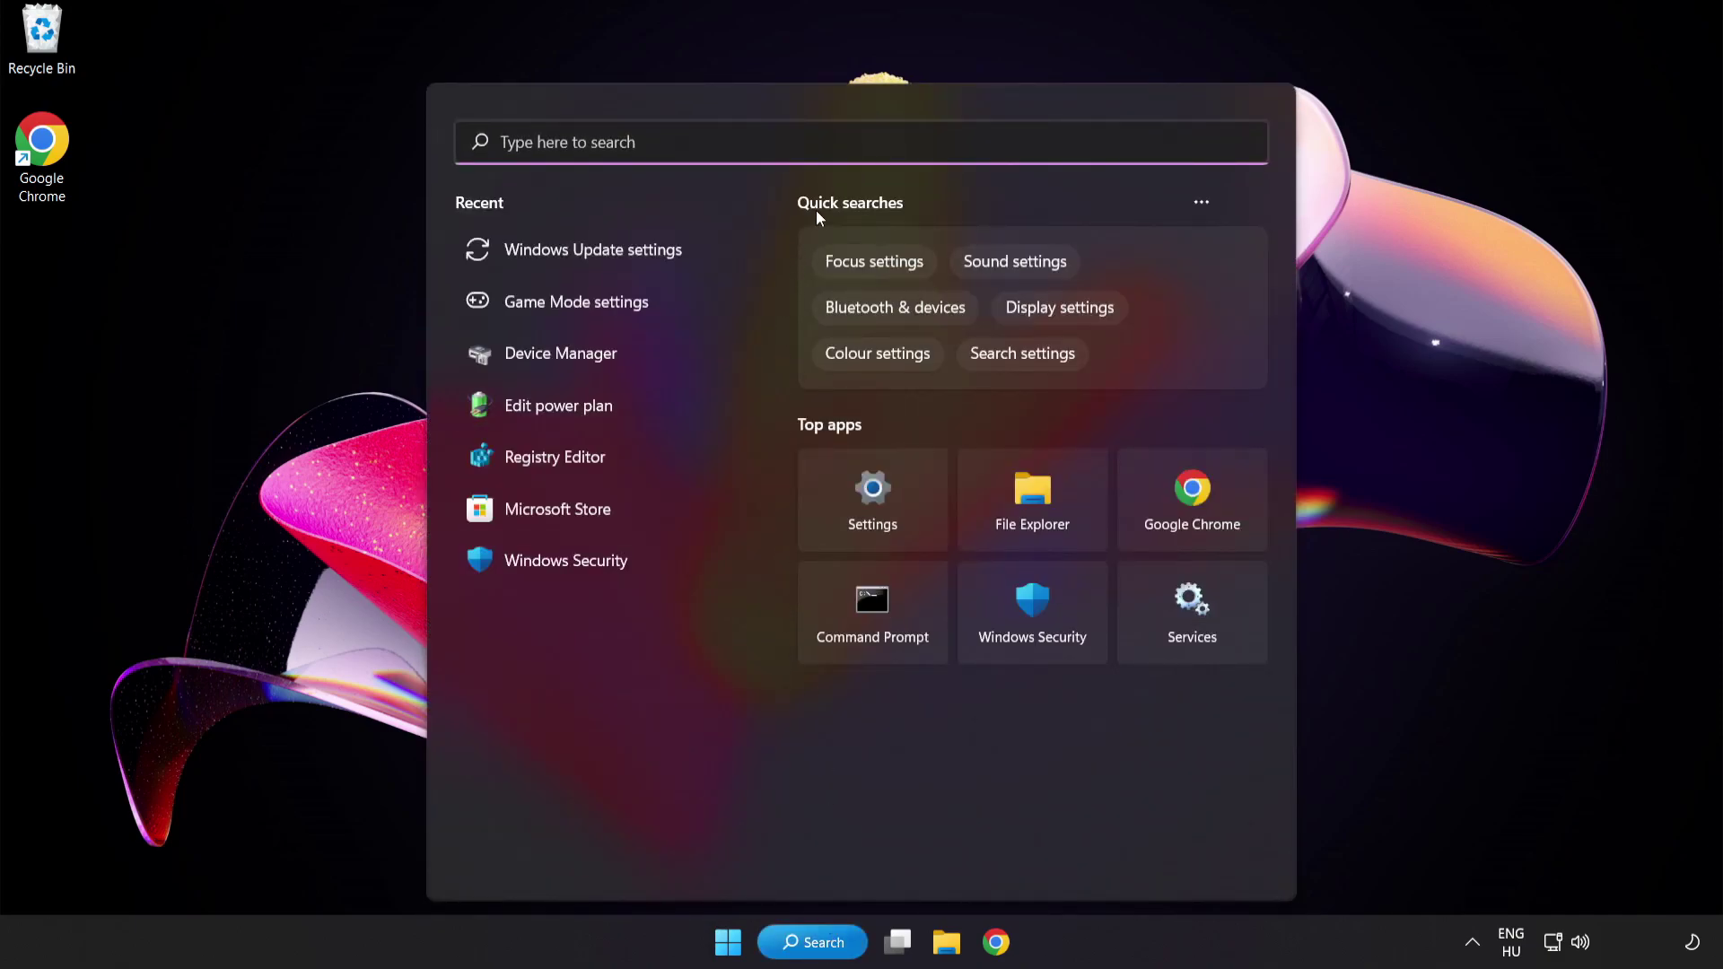
text(regedit)
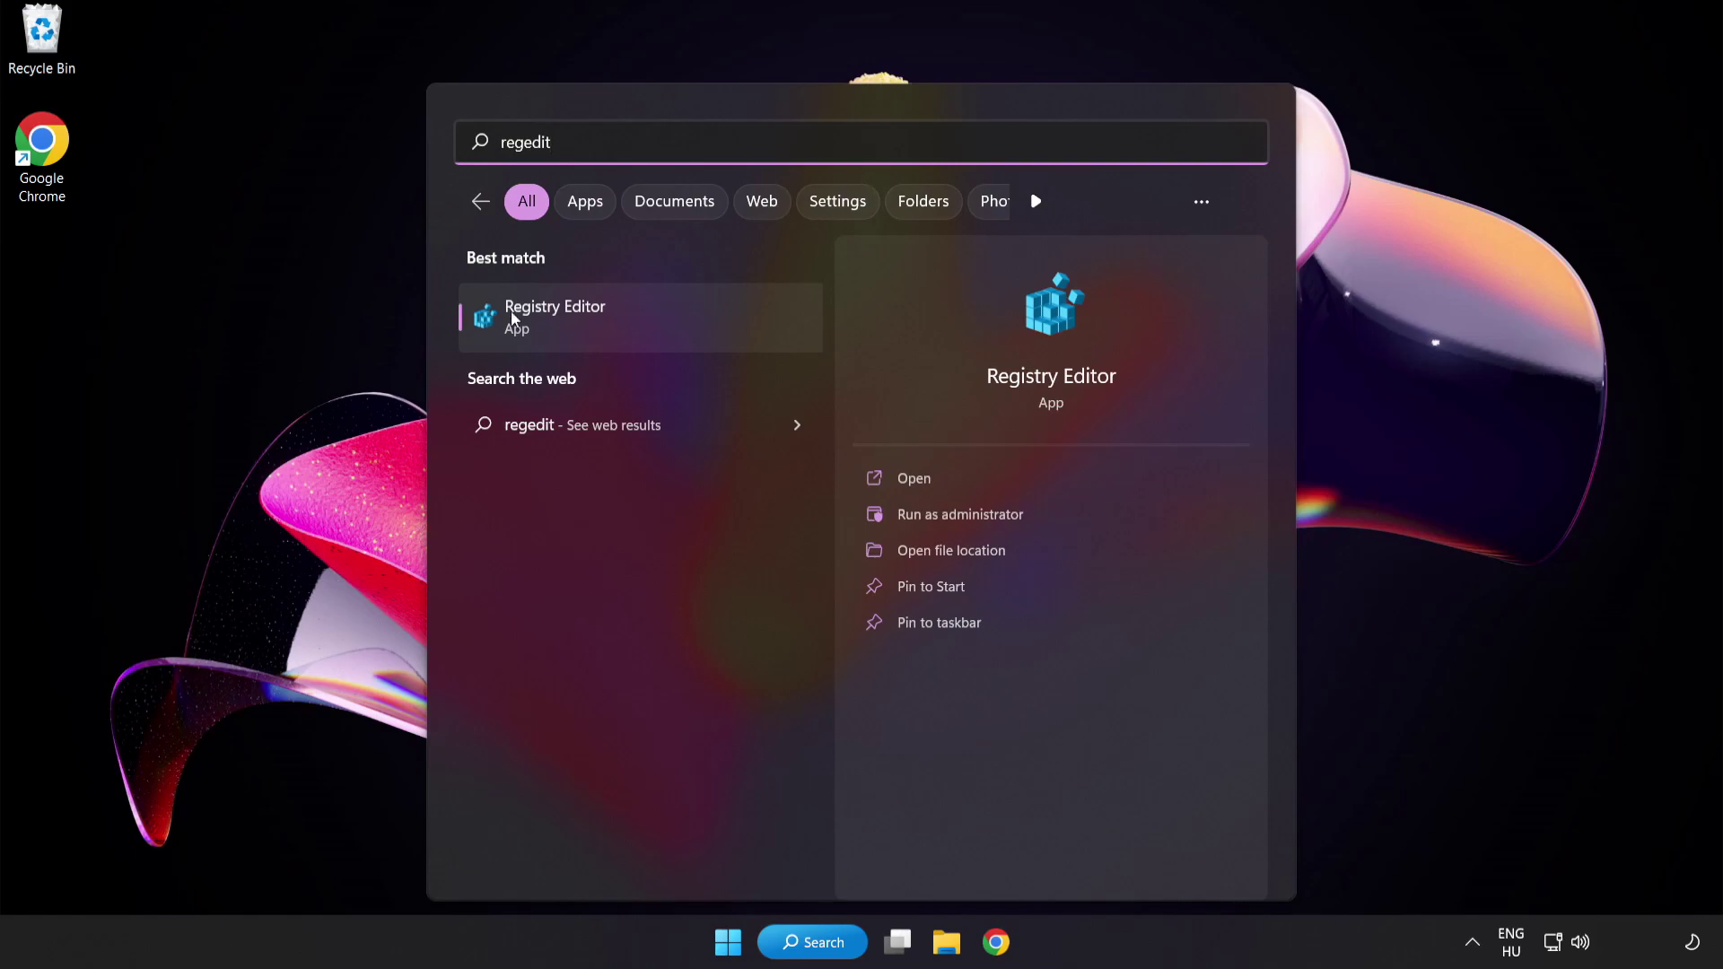
click(660, 316)
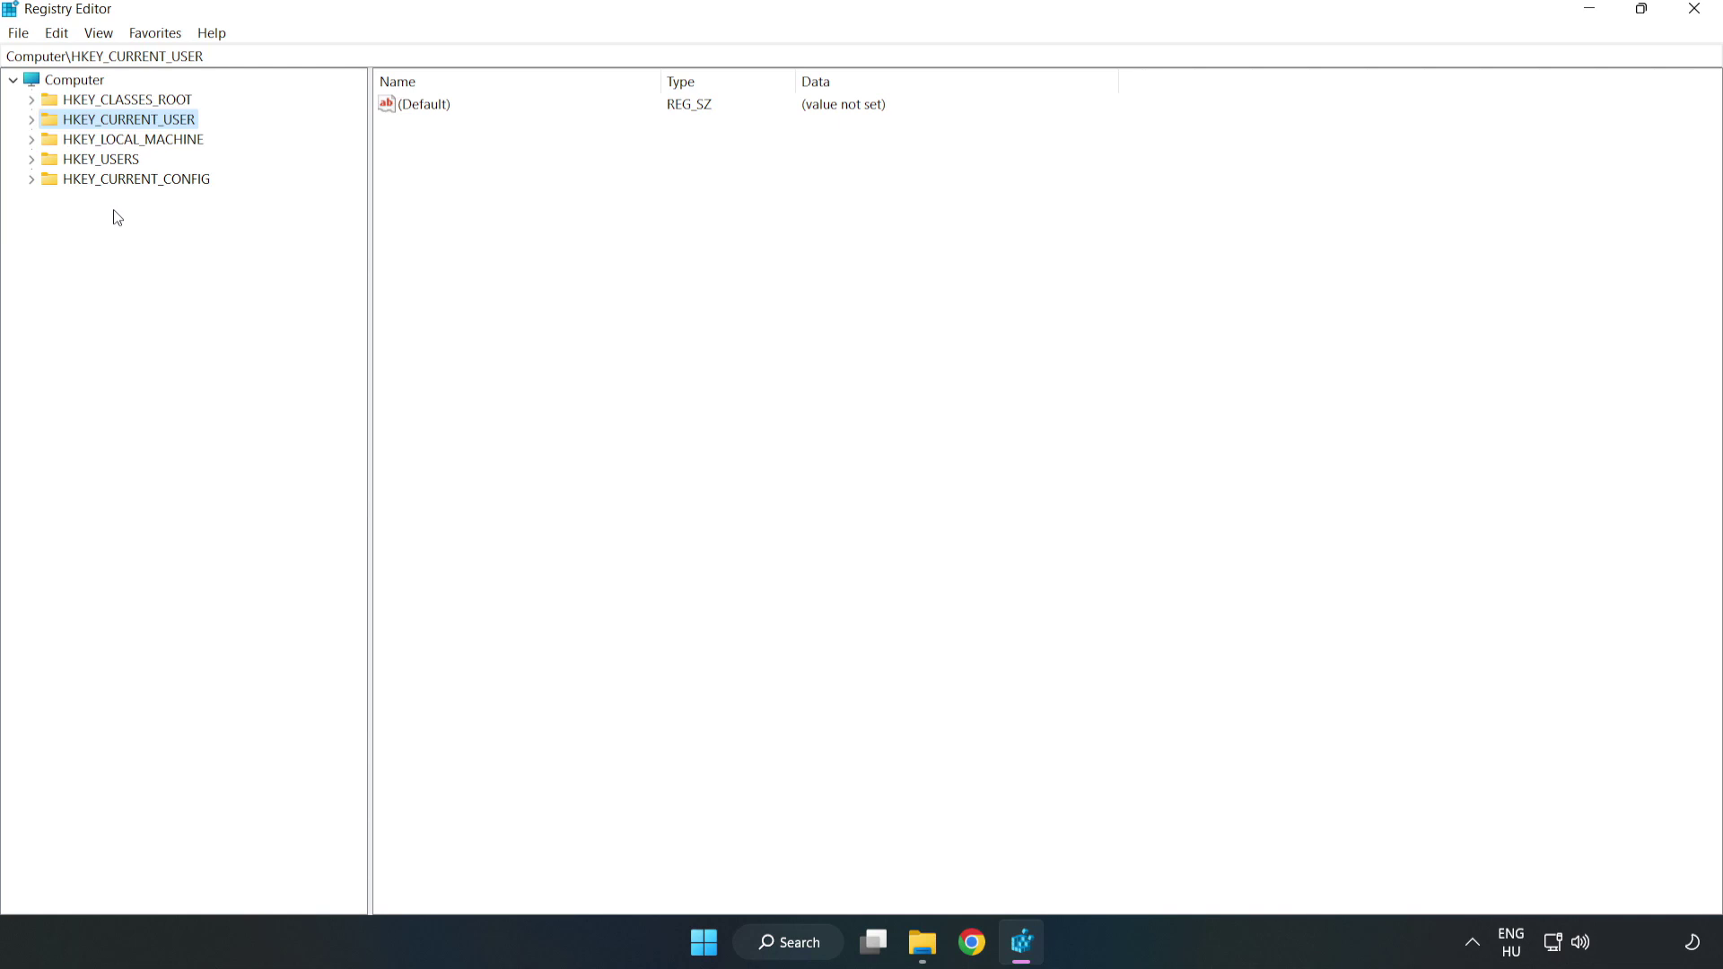
click(34, 121)
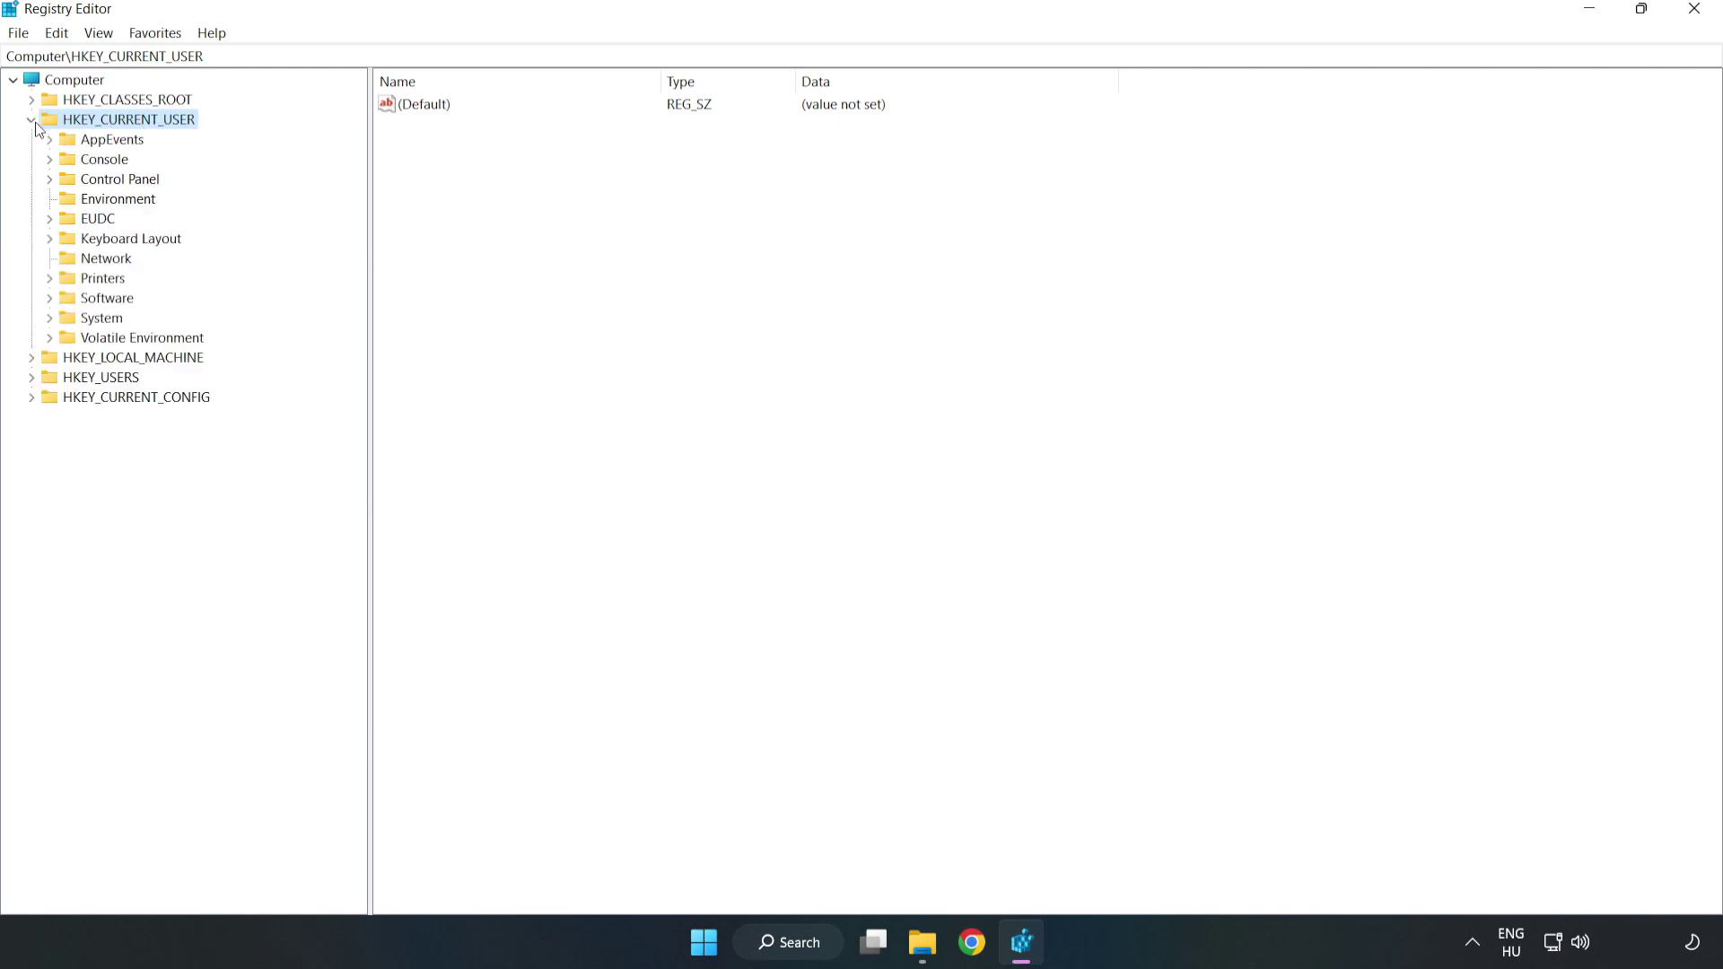
click(49, 319)
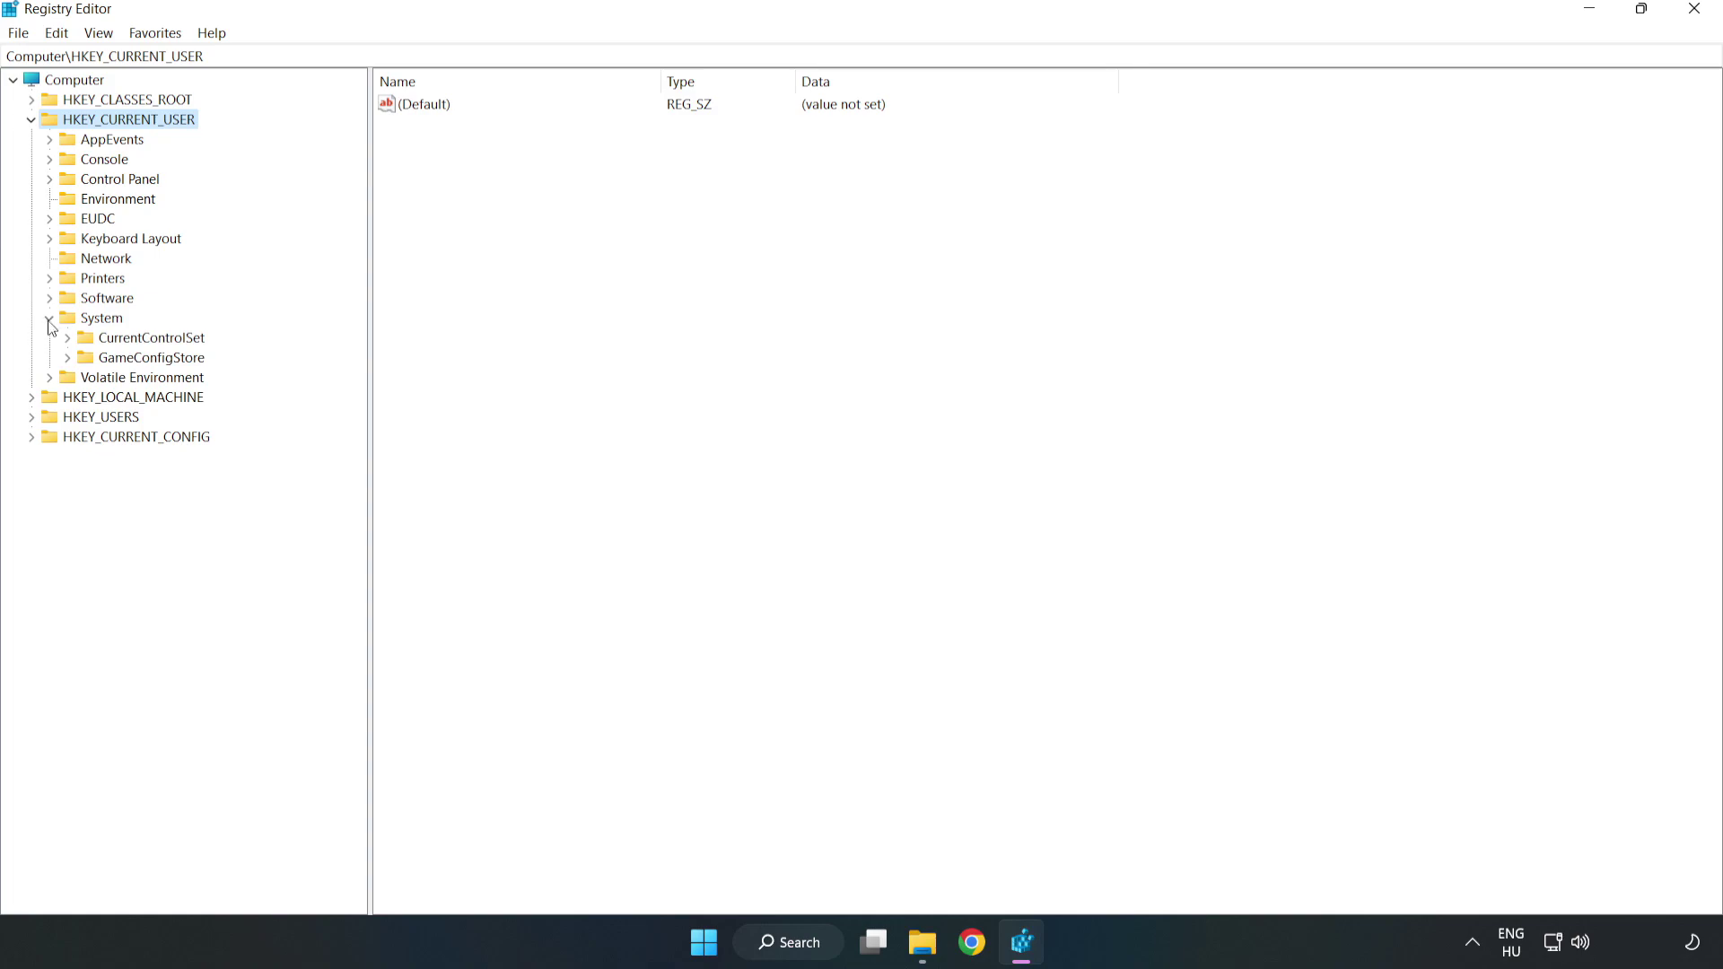
click(144, 364)
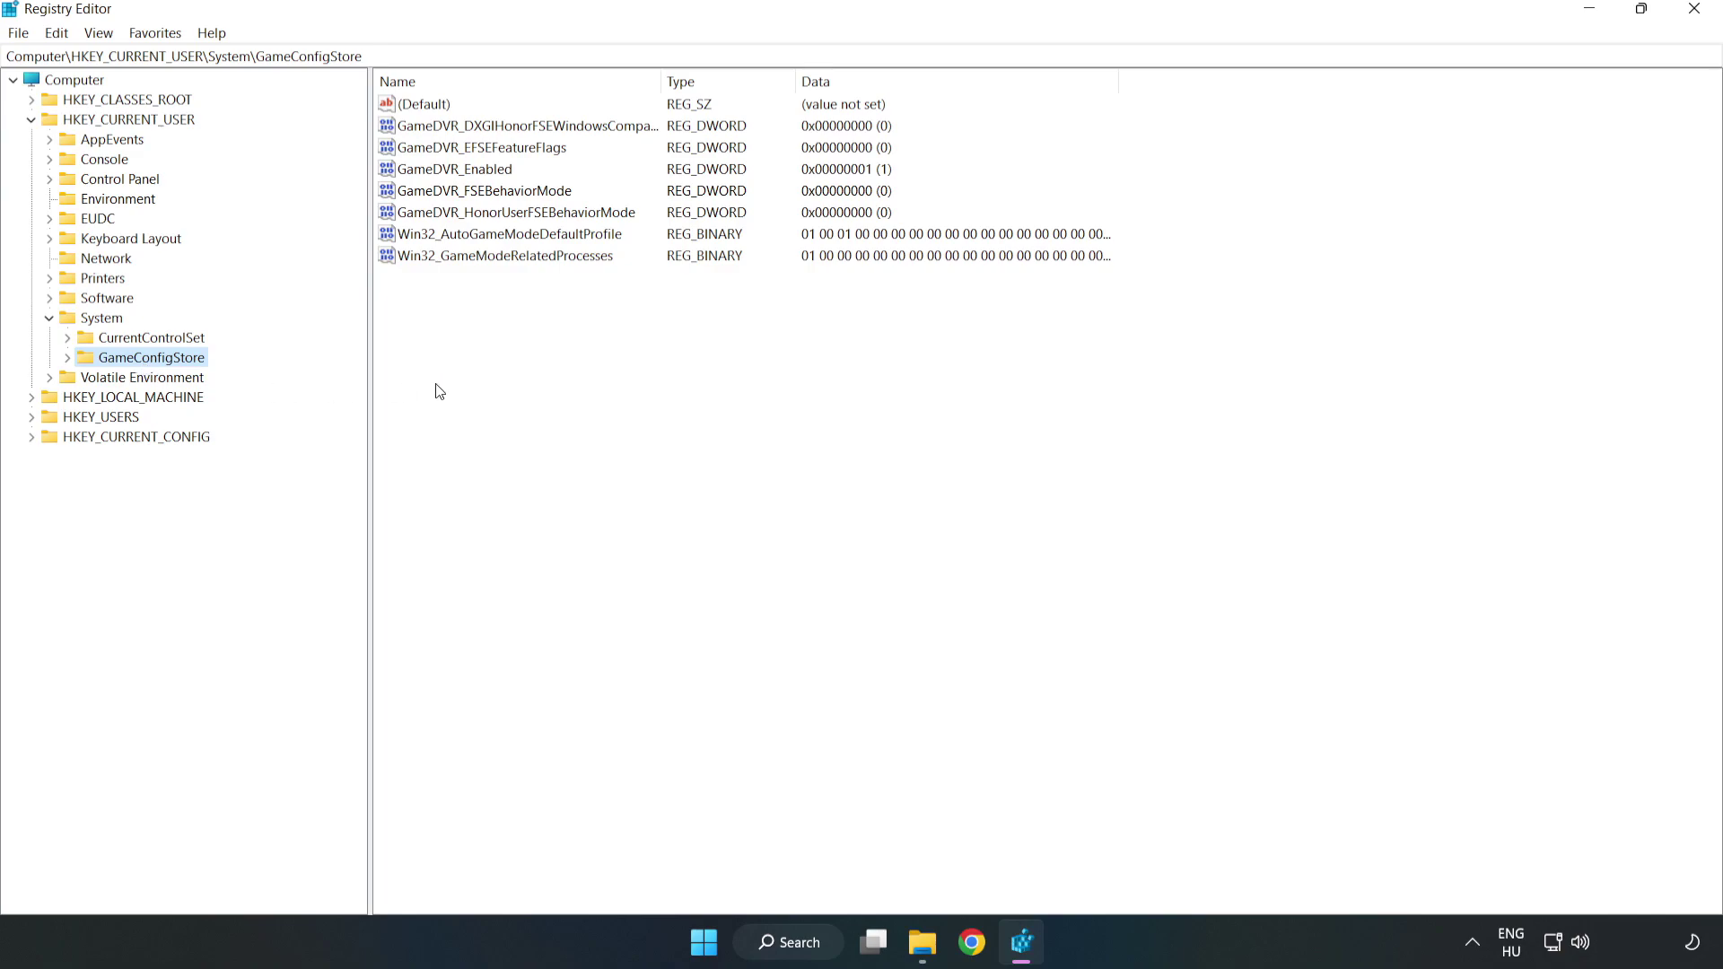
- Change the GameDVR_Enabled value data from 1 to 0
click(376, 176)
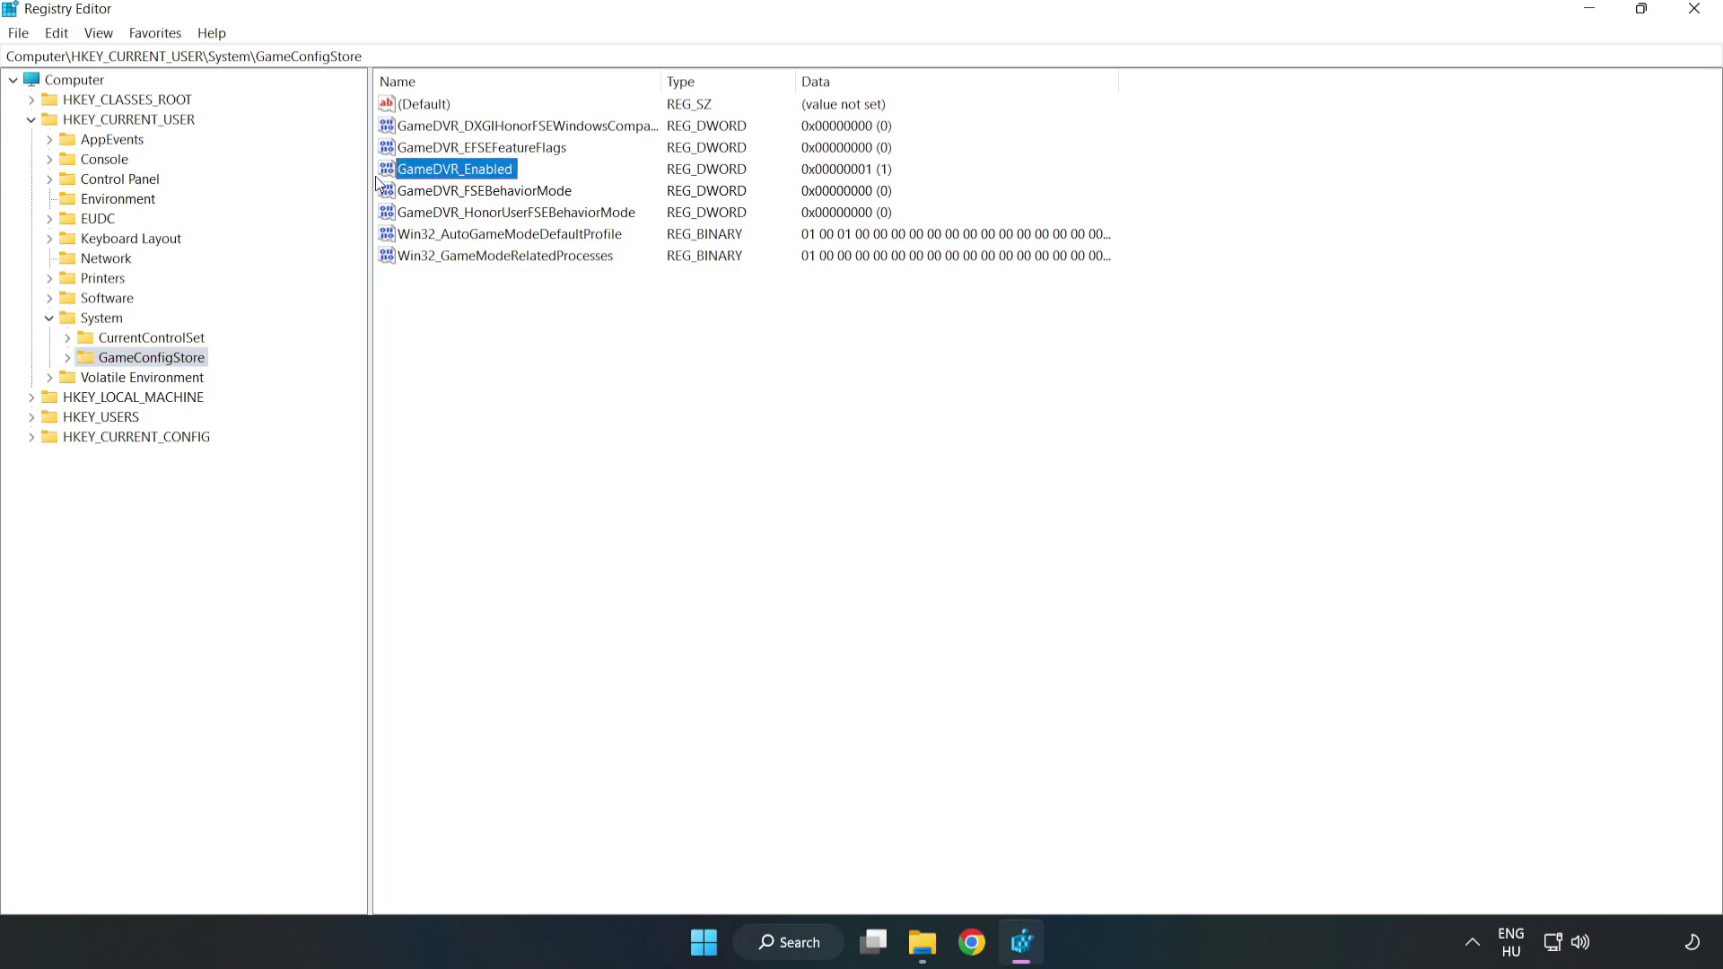
right_click(471, 177)
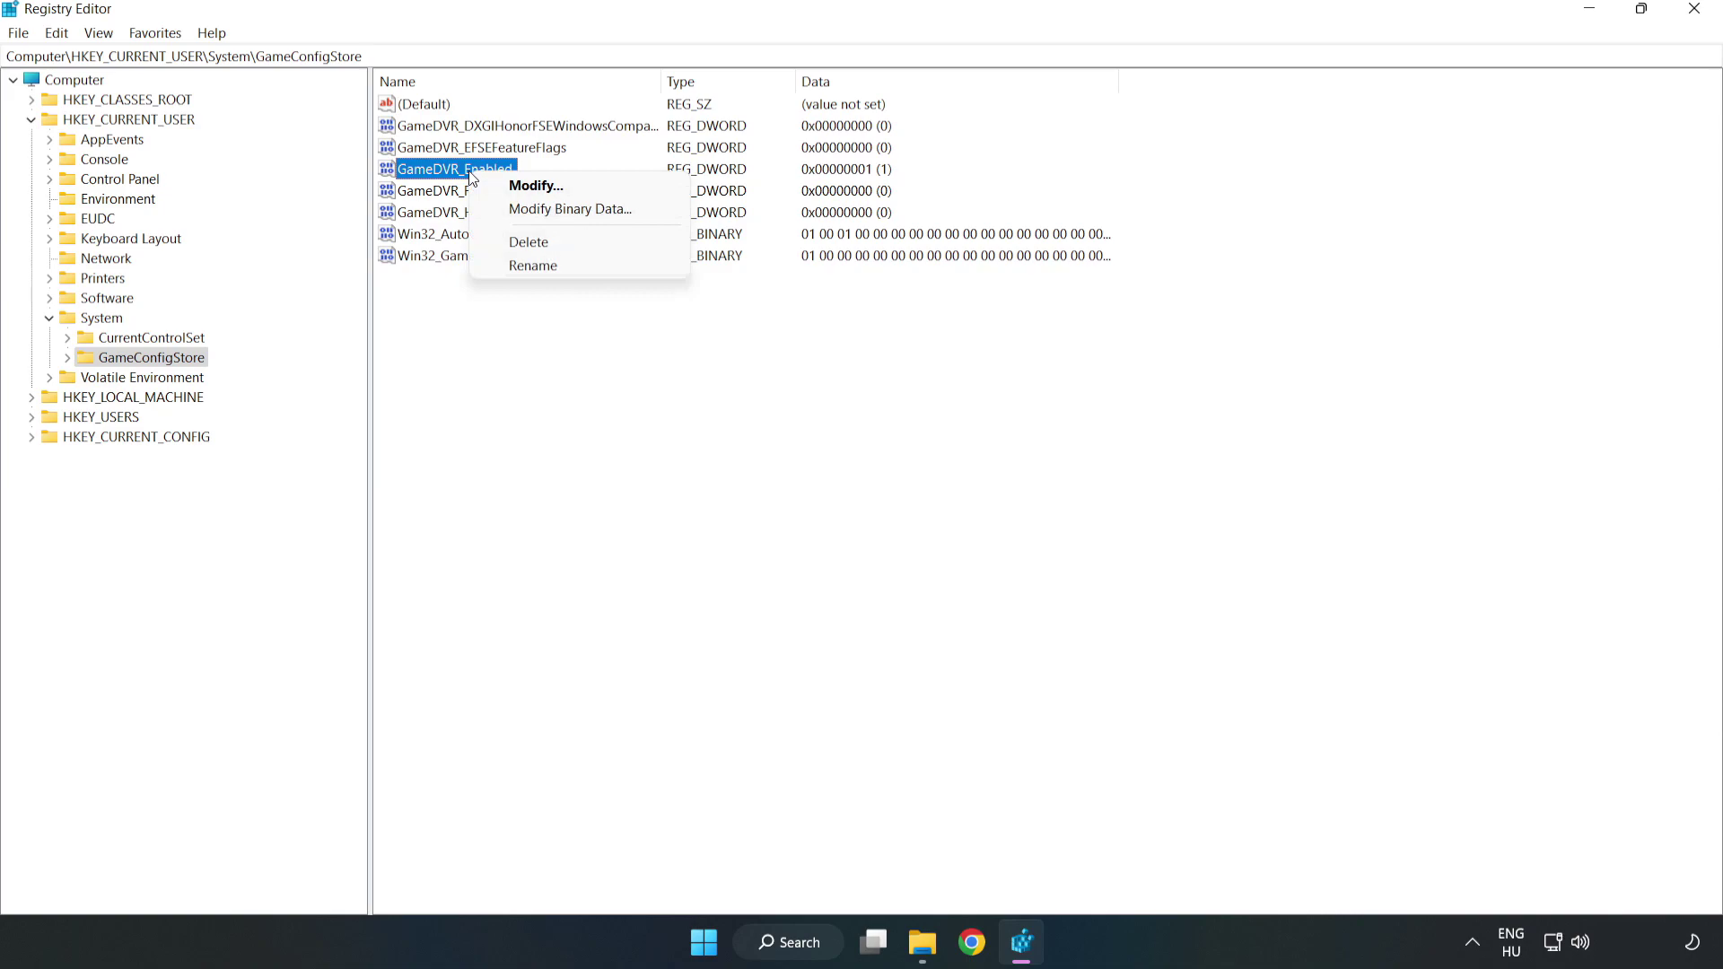
click(549, 187)
drag(347, 118, 958, 359)
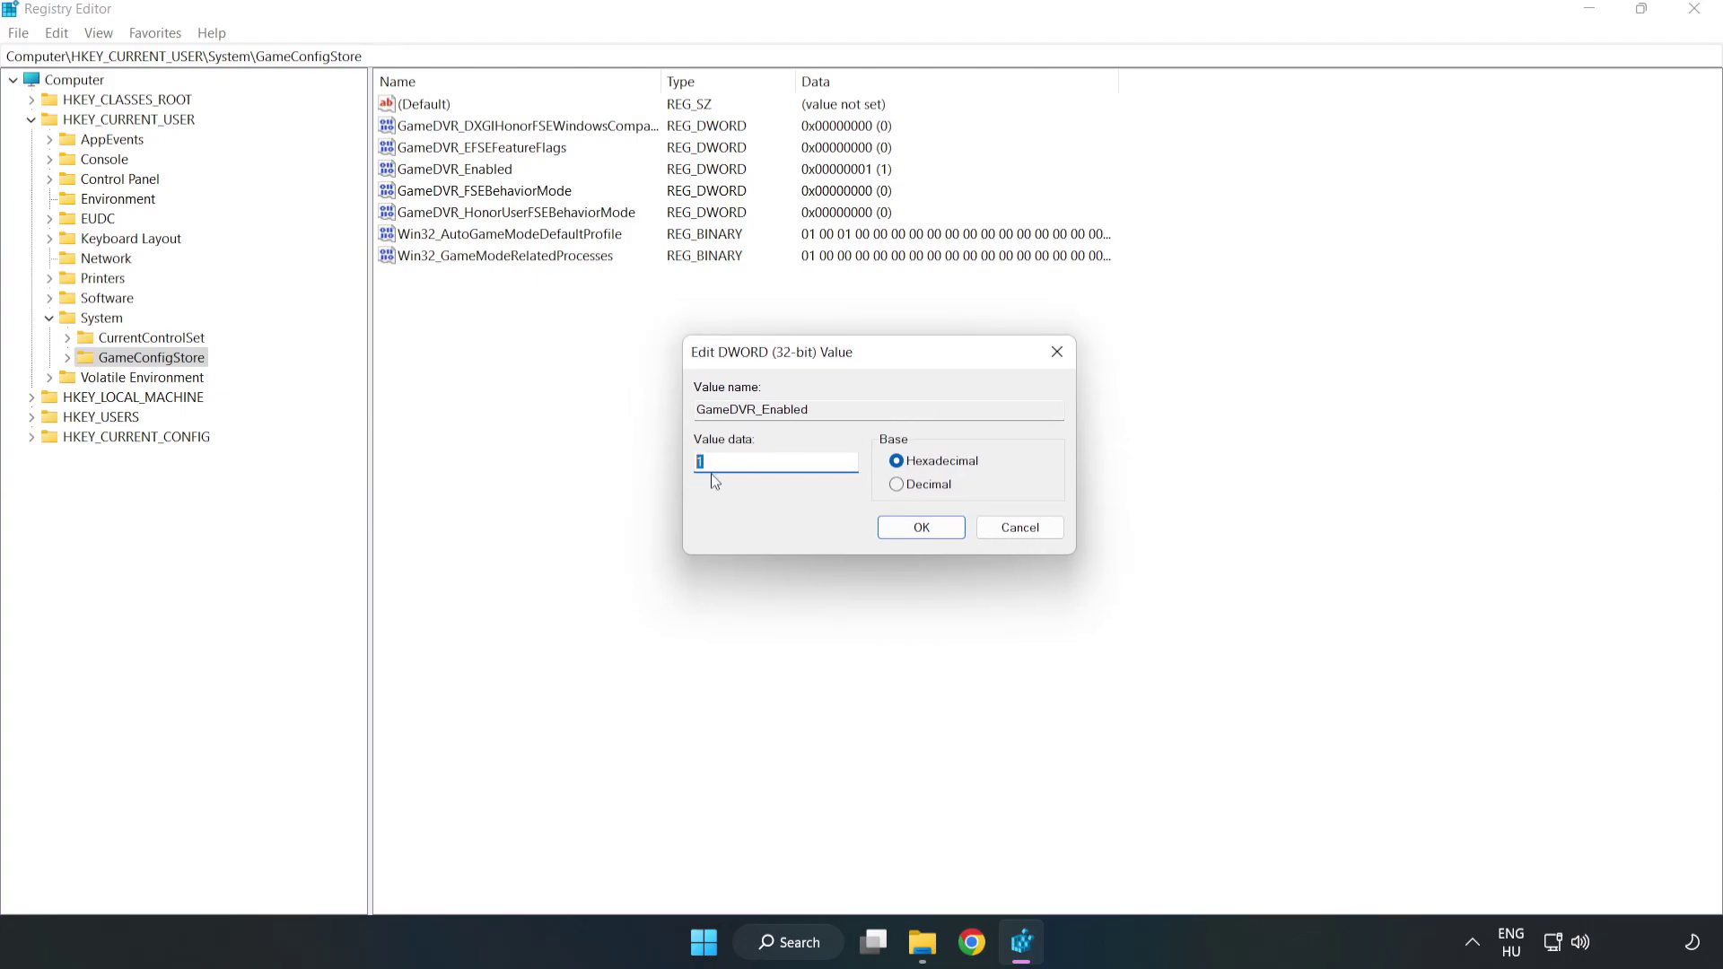
text(0)
click(922, 528)
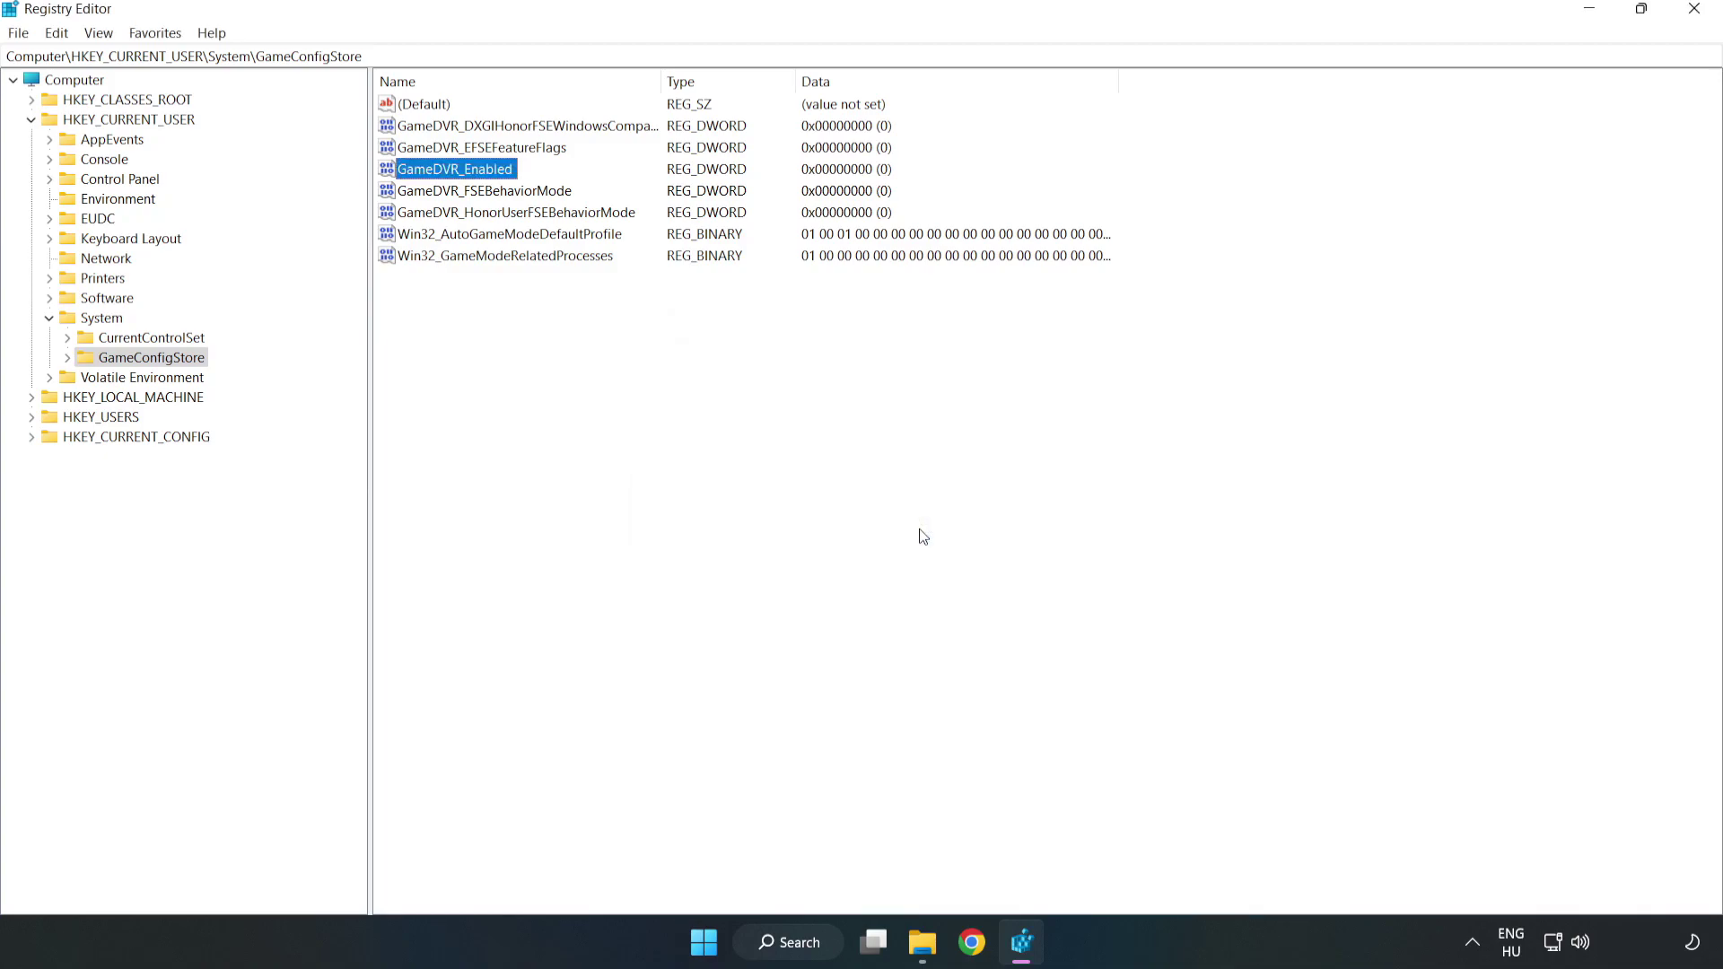
click(32, 120)
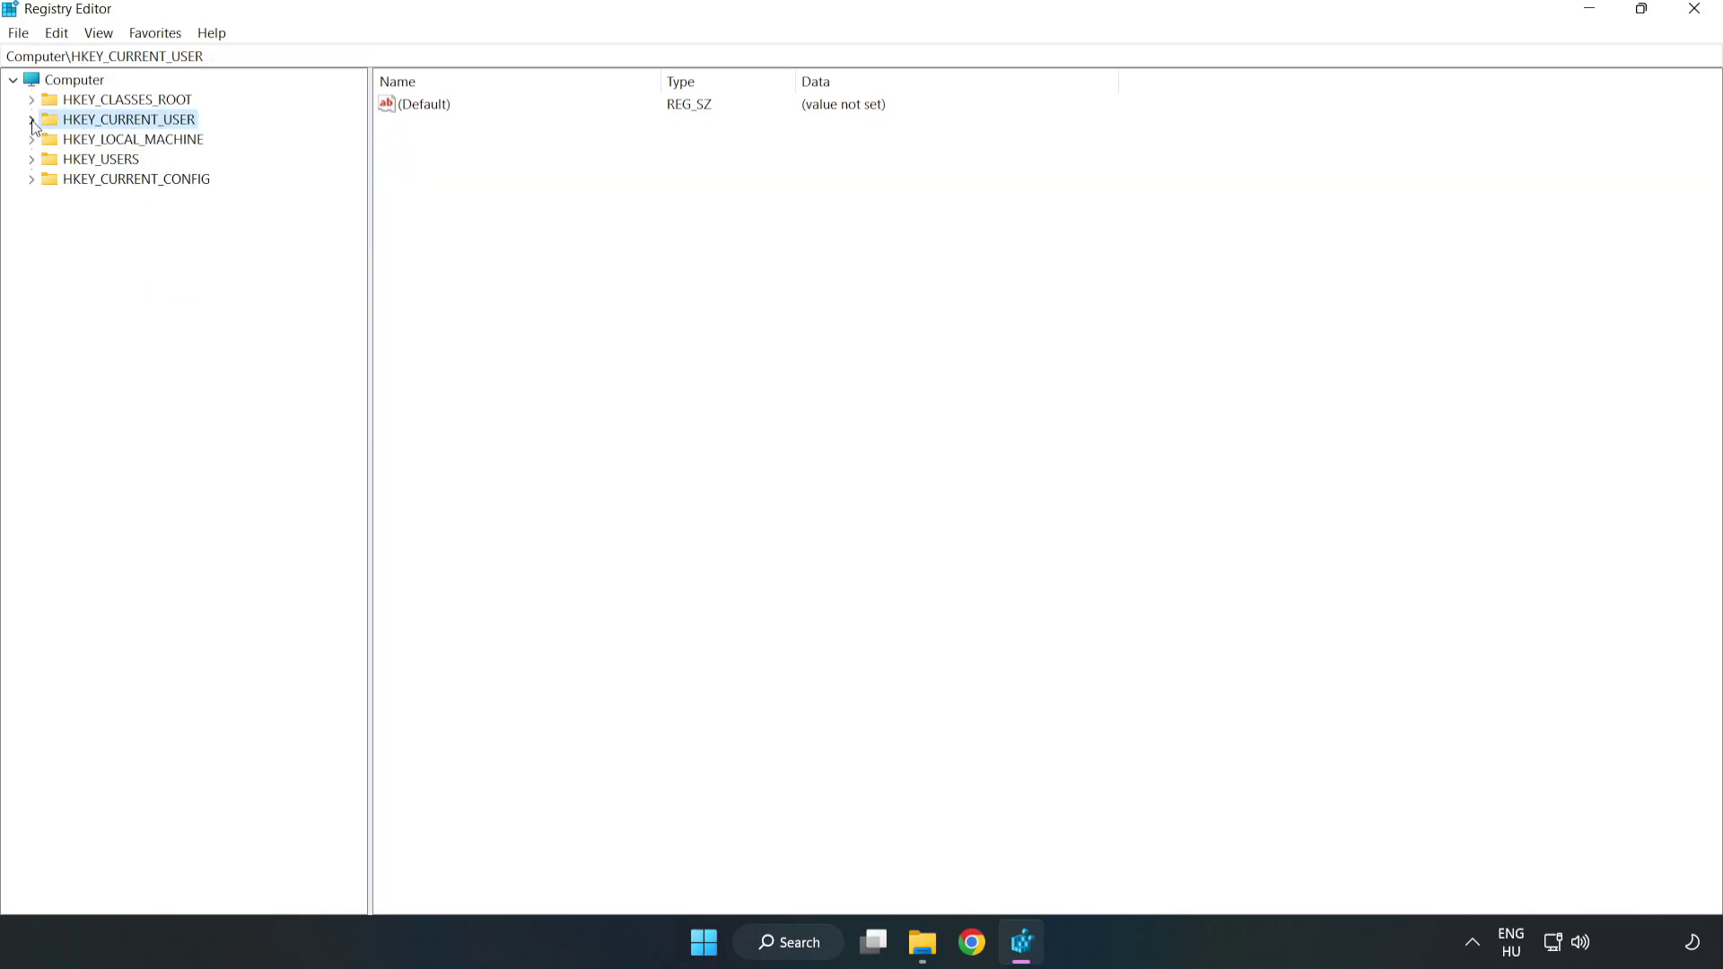
- Navigate to HKLM\SOFTWARE\Microsoft\PolicyManager\default\ApplicationManagement\AllowGameDVR to view its values
double_click(42, 140)
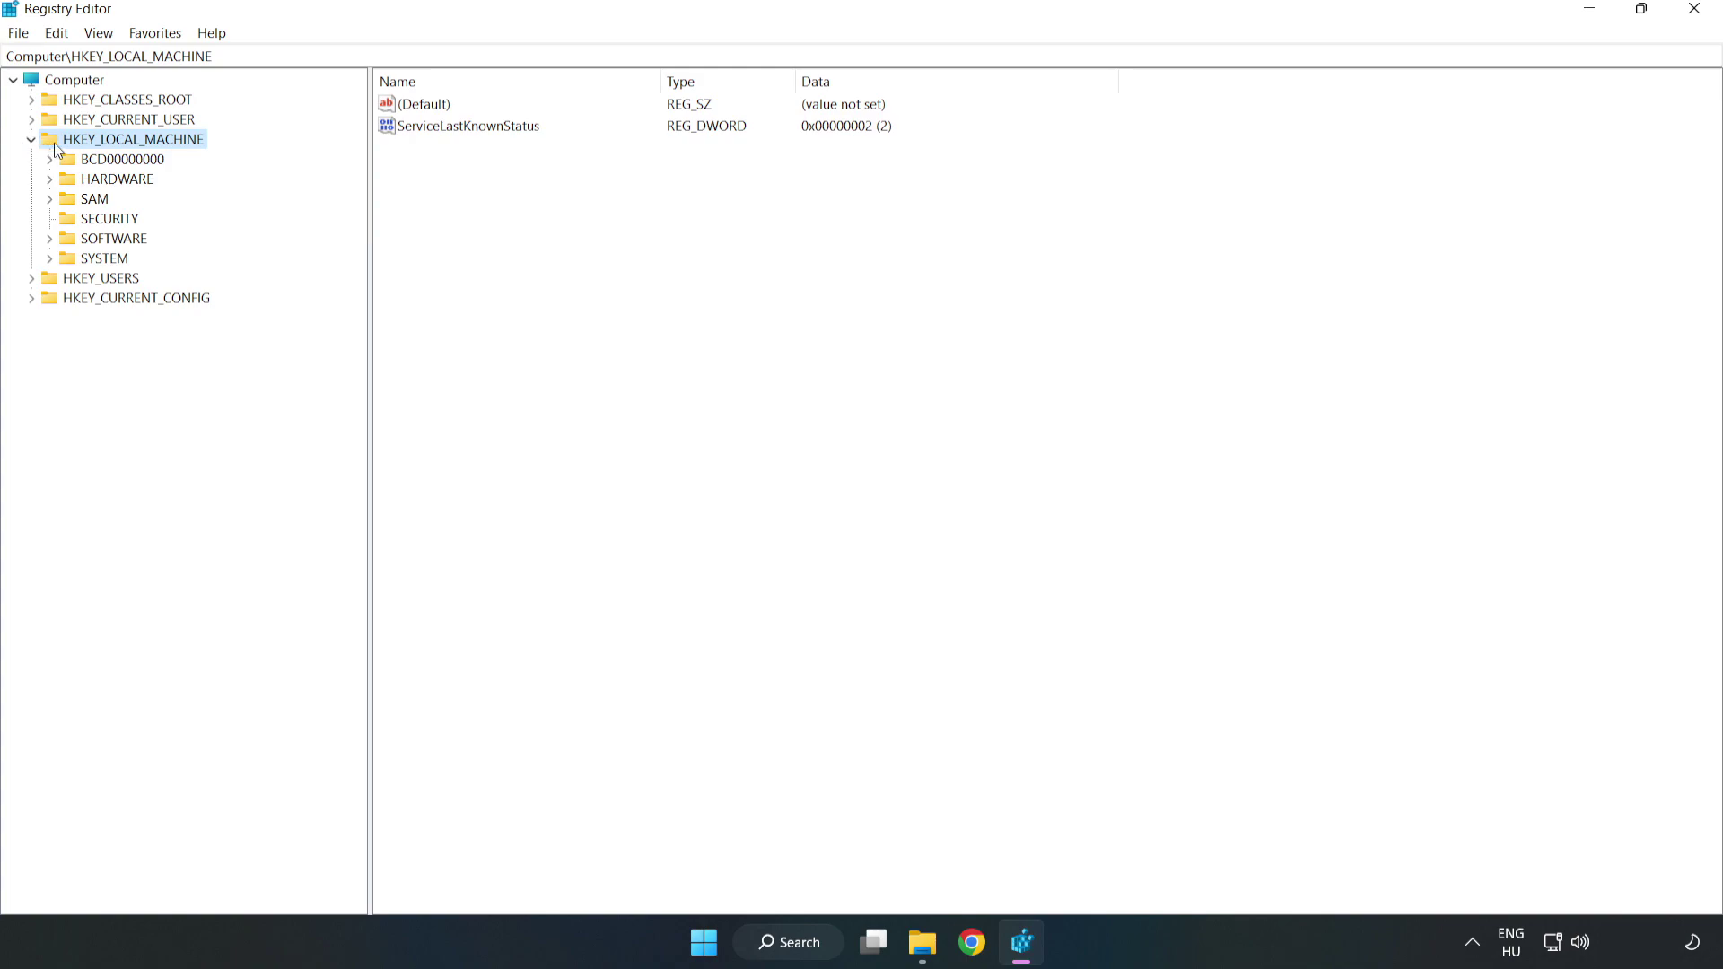
click(49, 239)
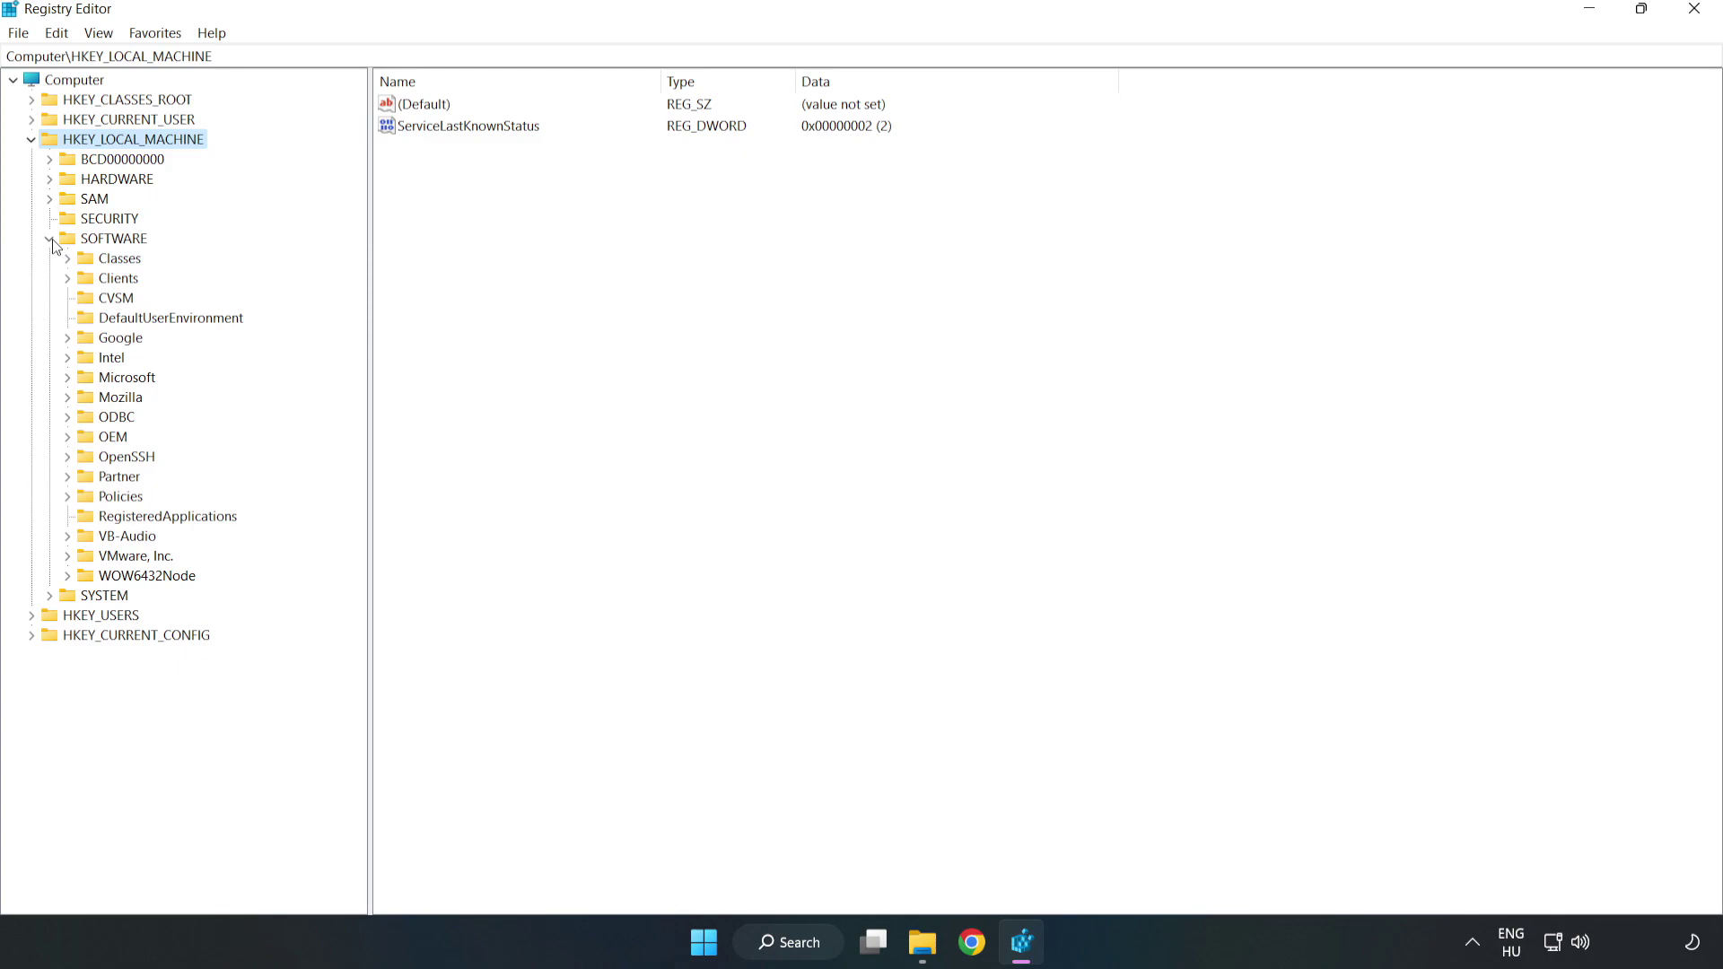
click(68, 382)
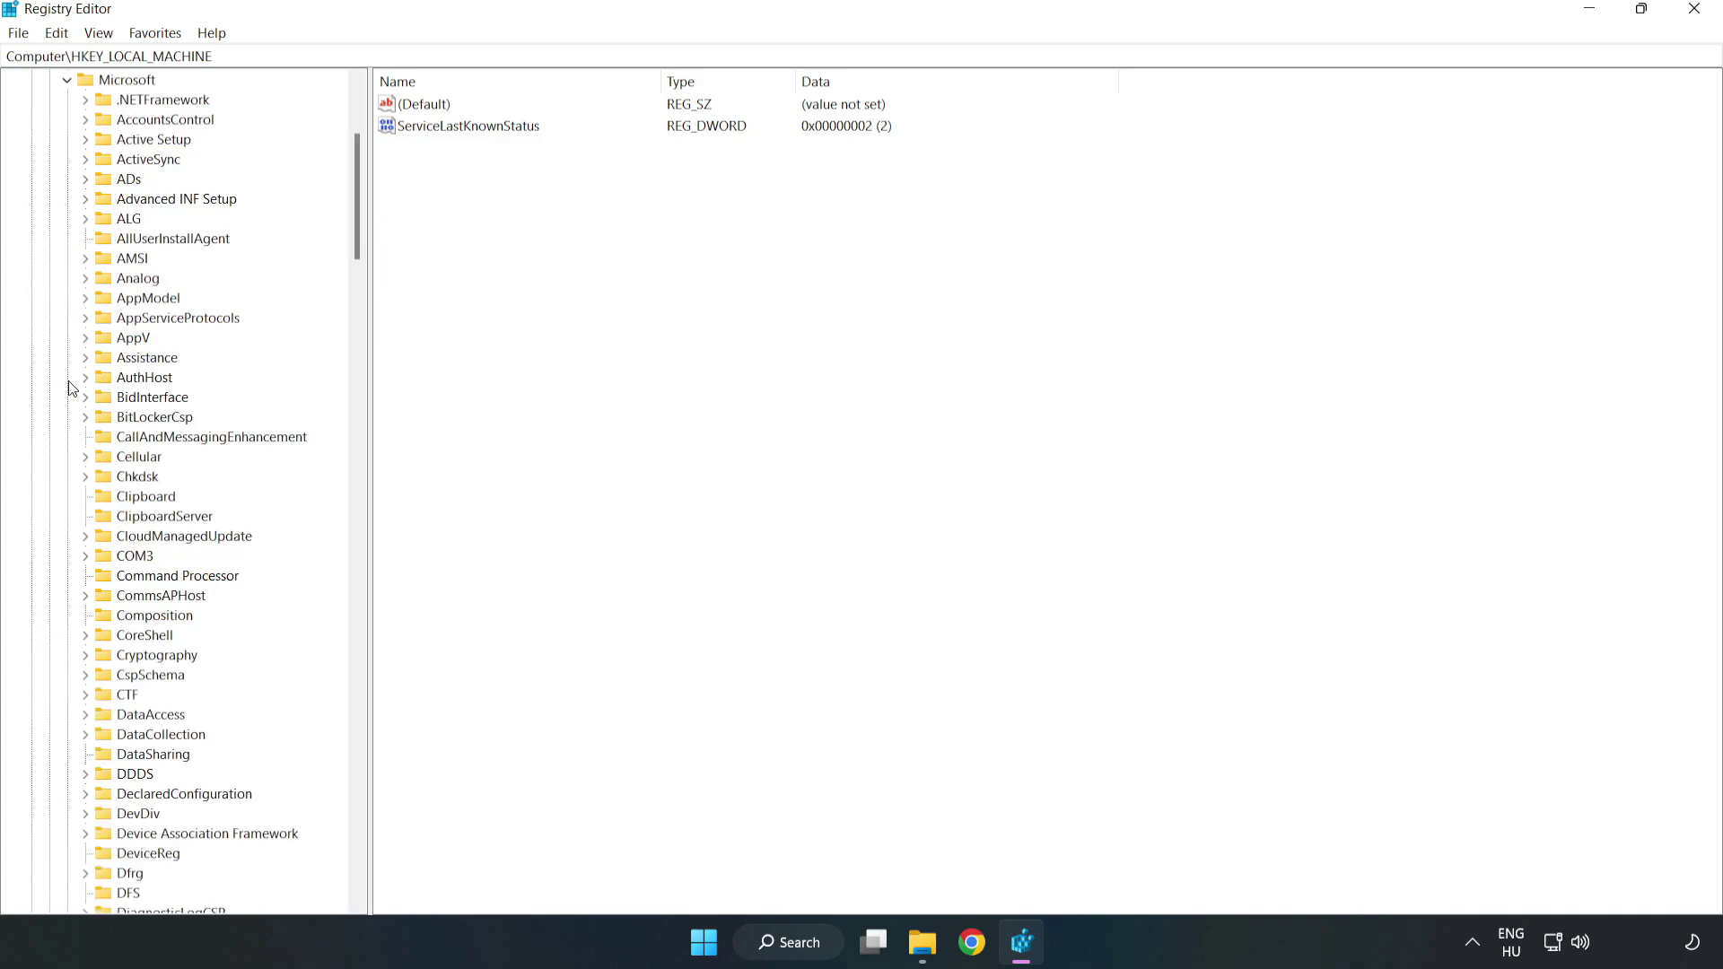
drag(354, 230, 391, 639)
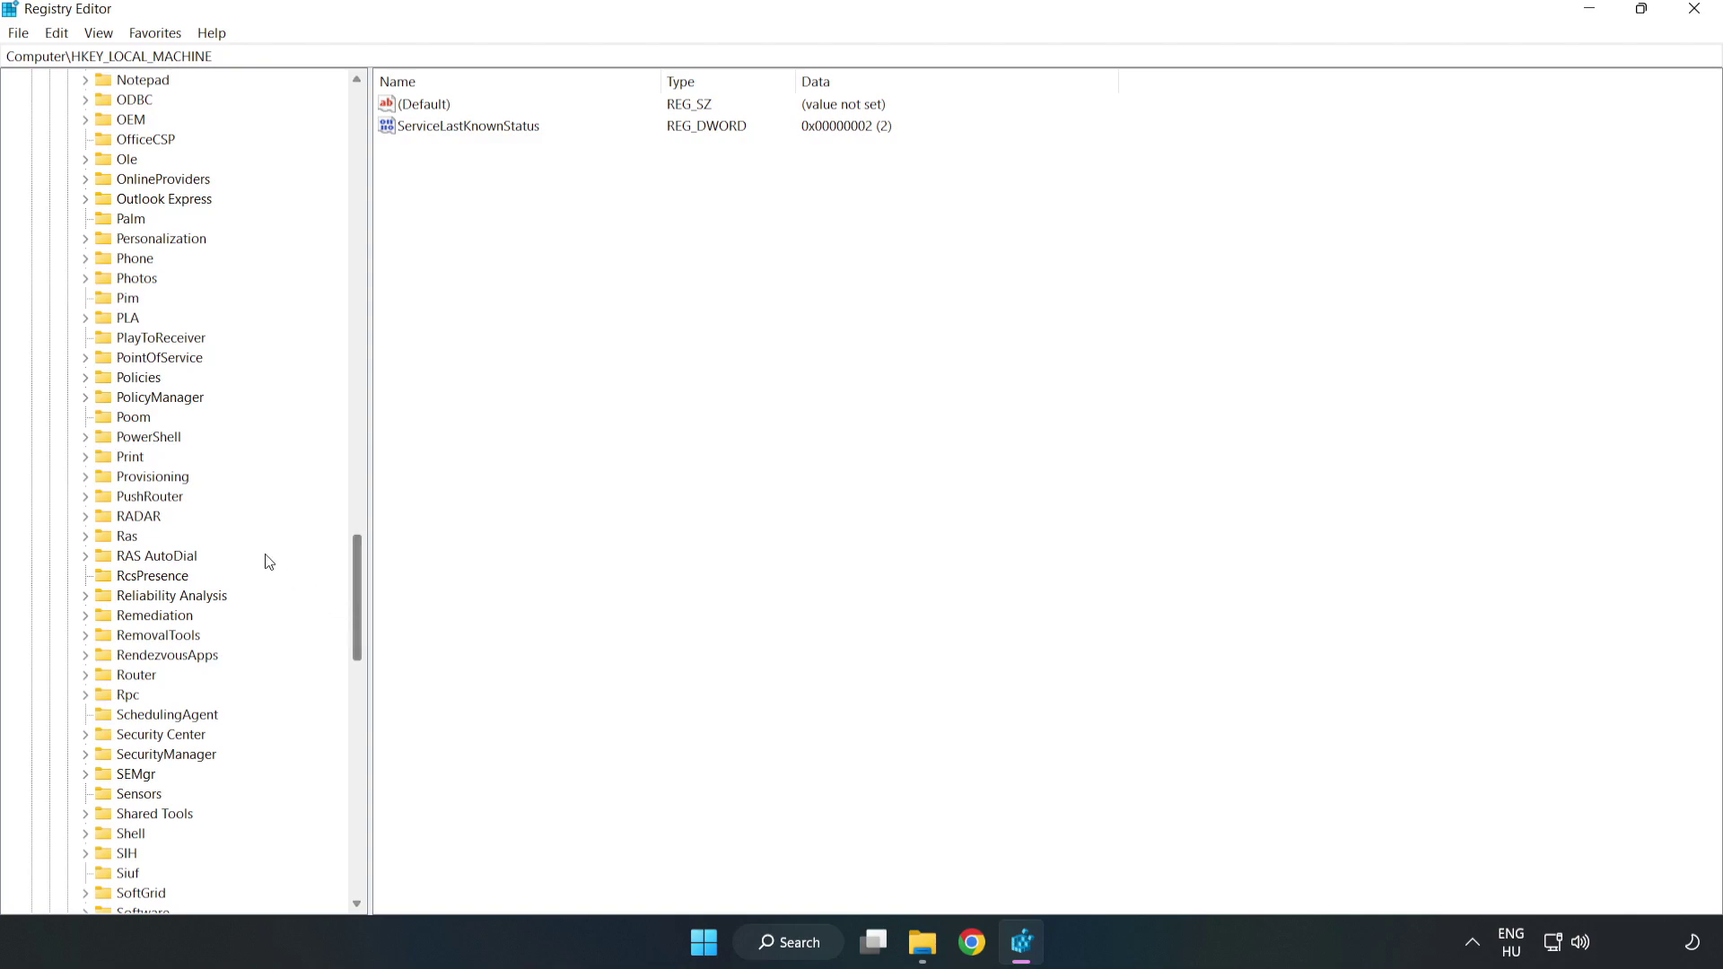
click(85, 397)
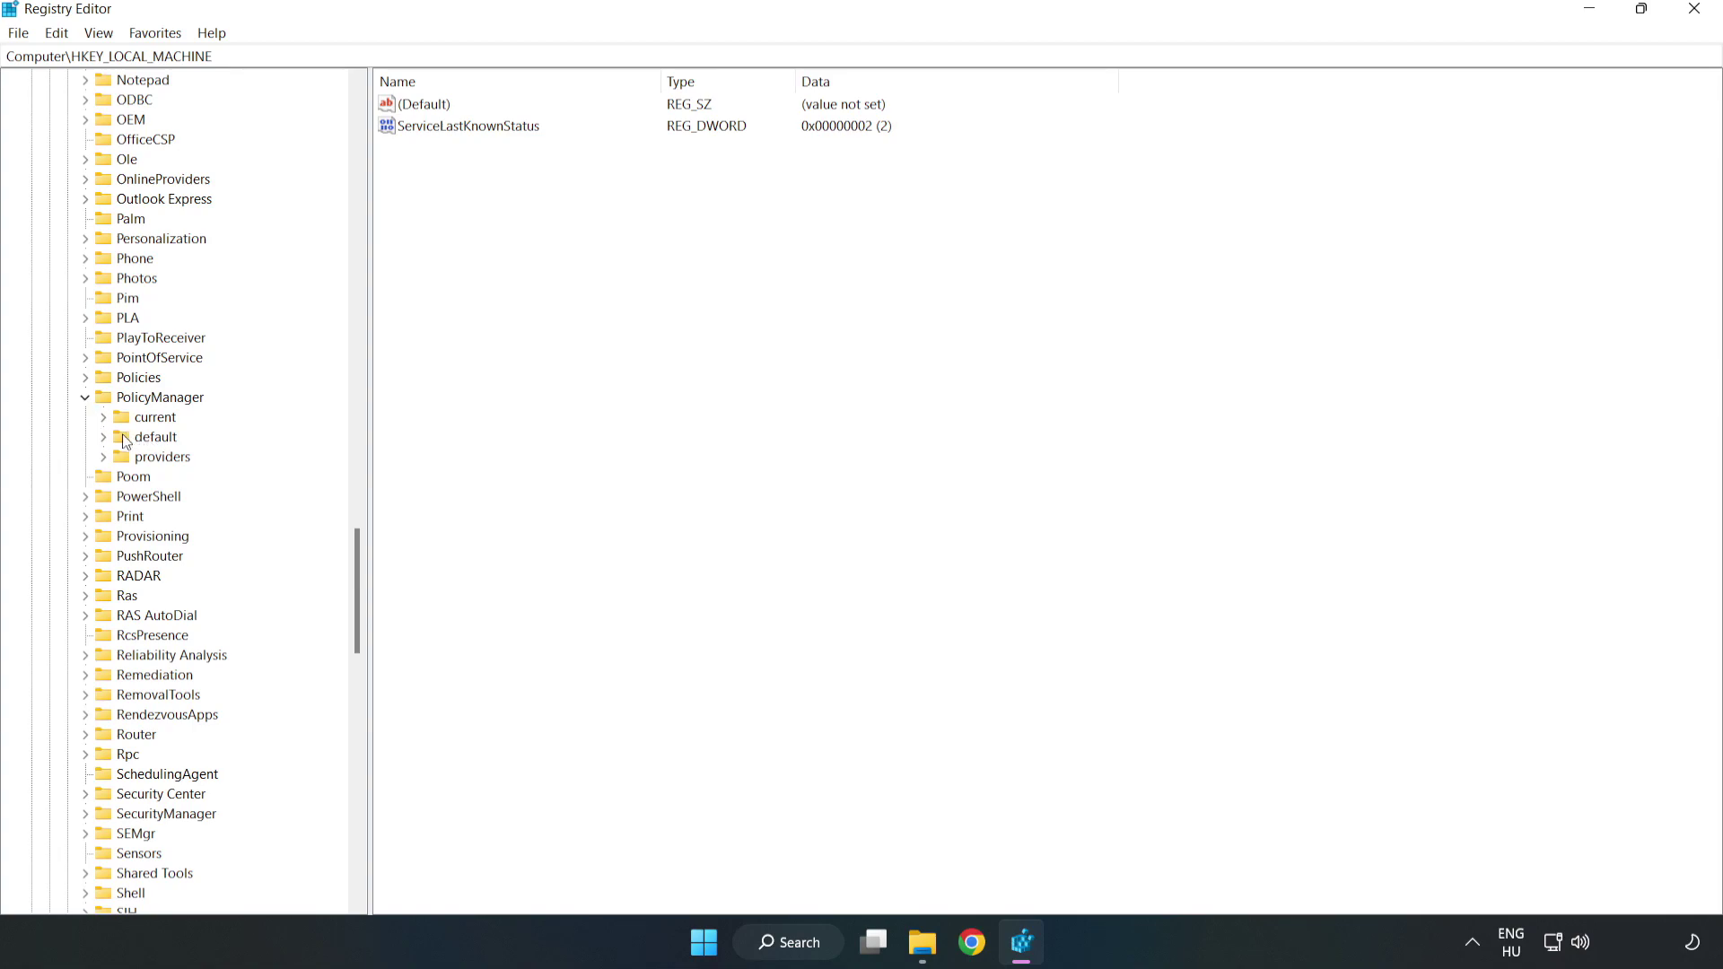
click(104, 437)
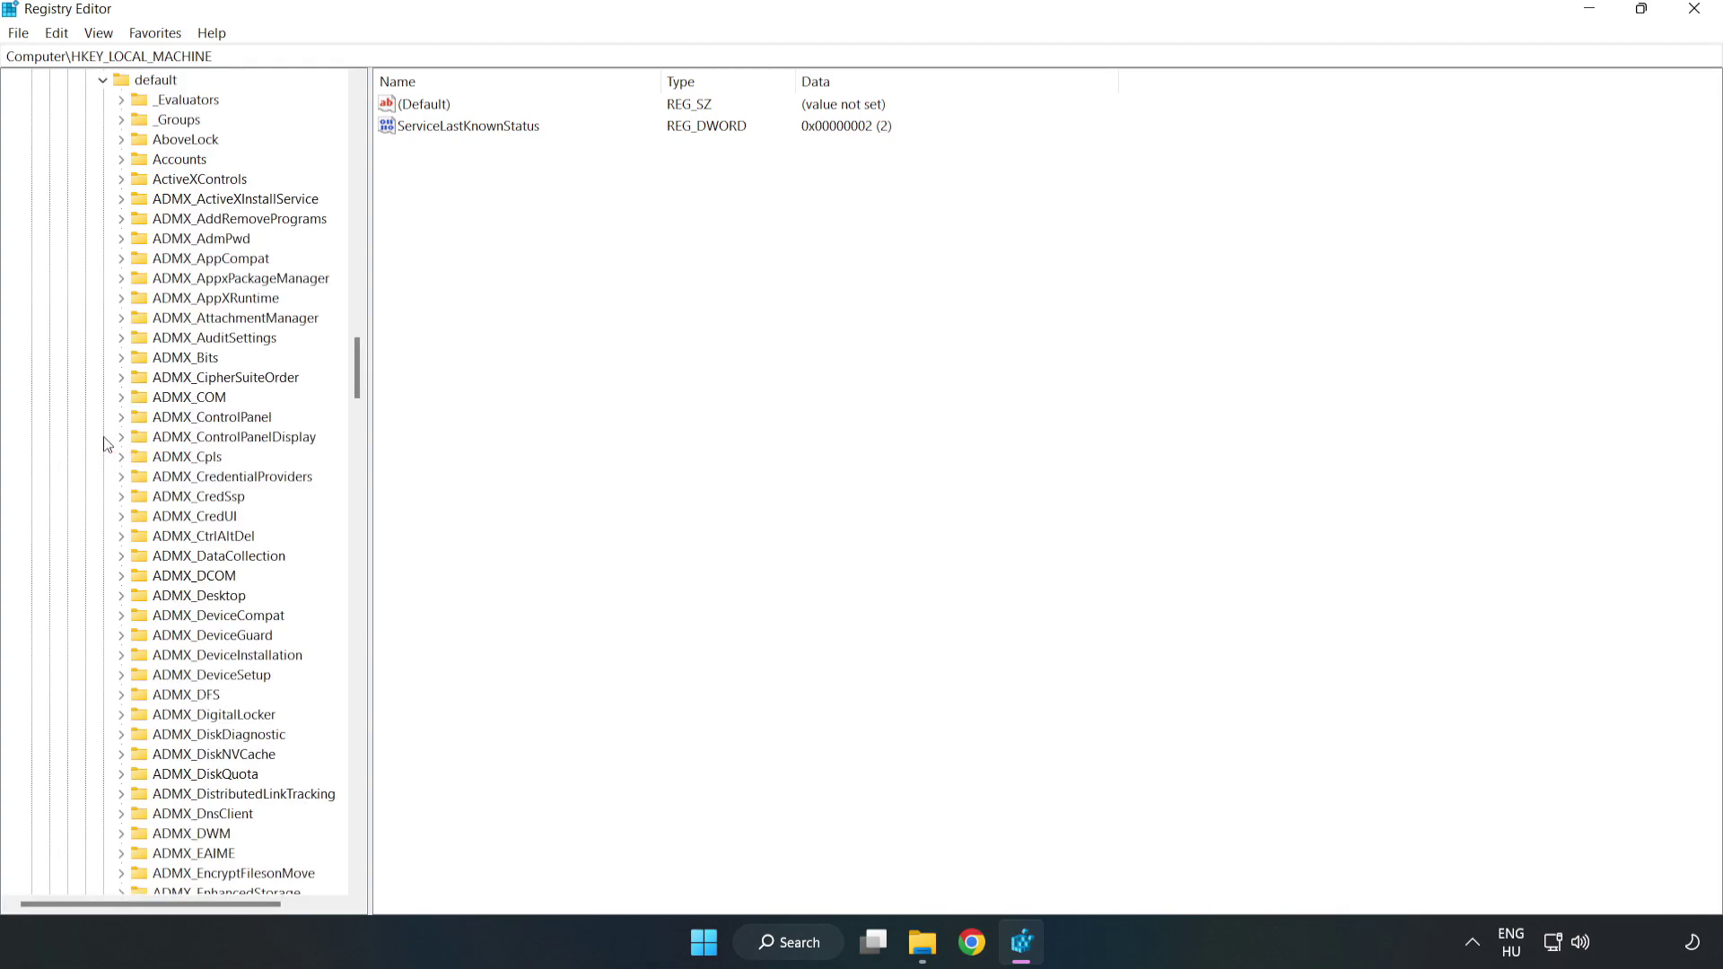
drag(357, 368, 351, 576)
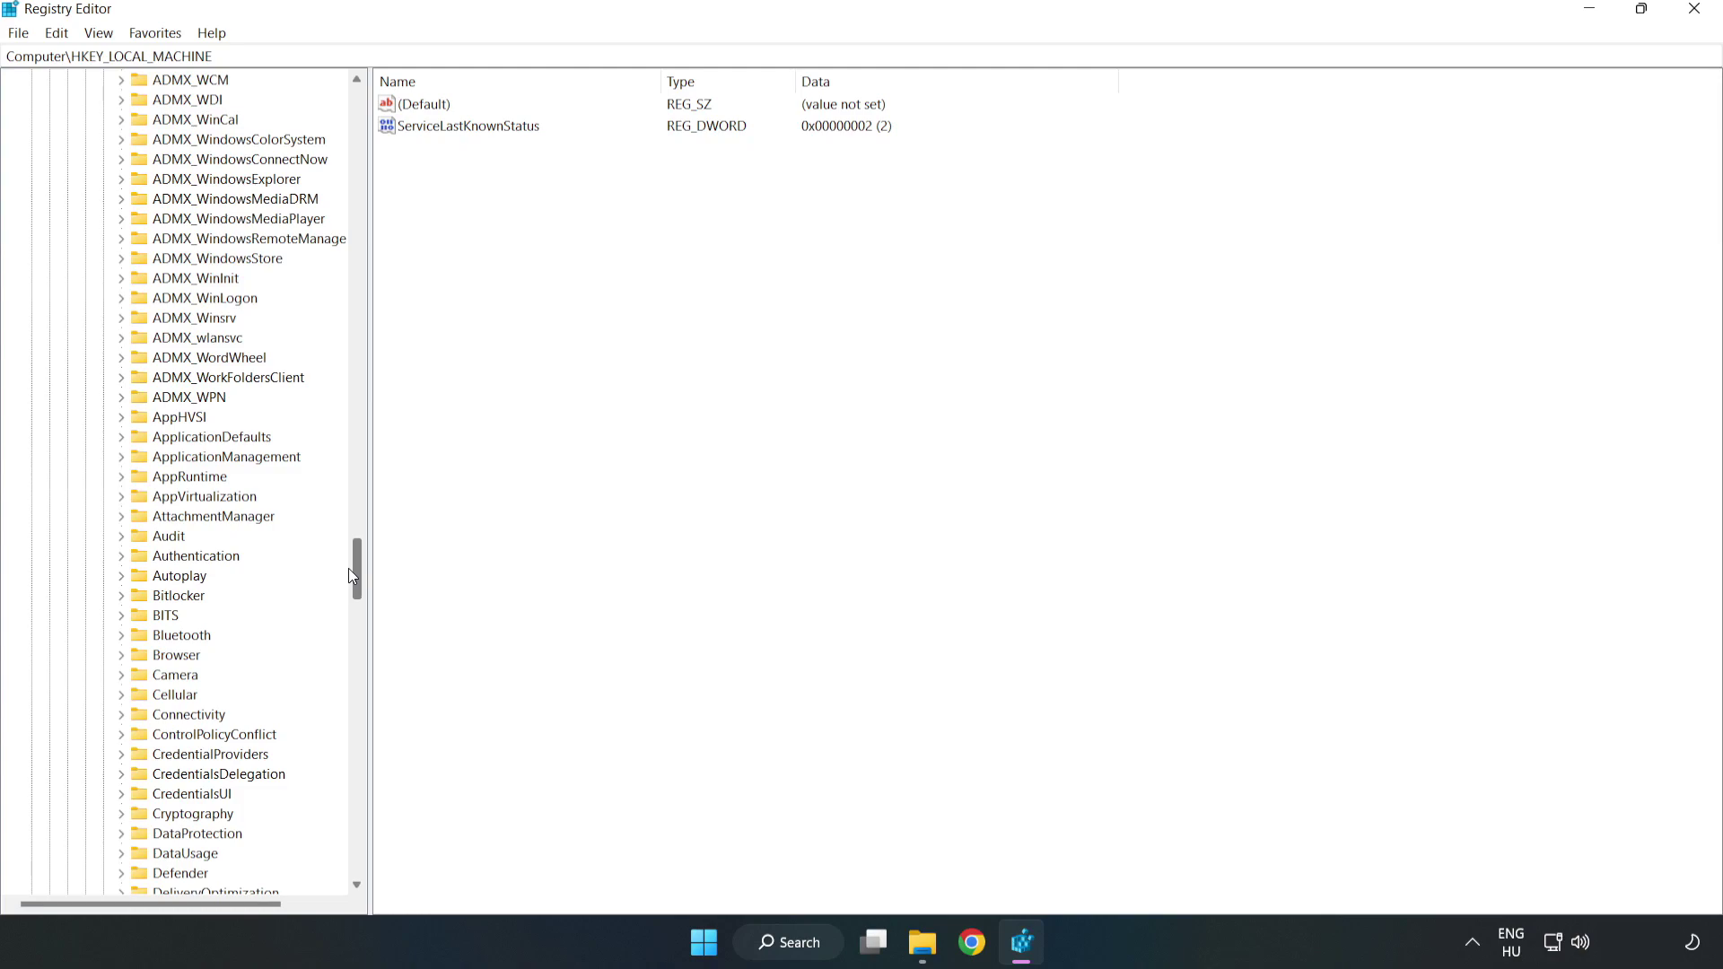
click(122, 457)
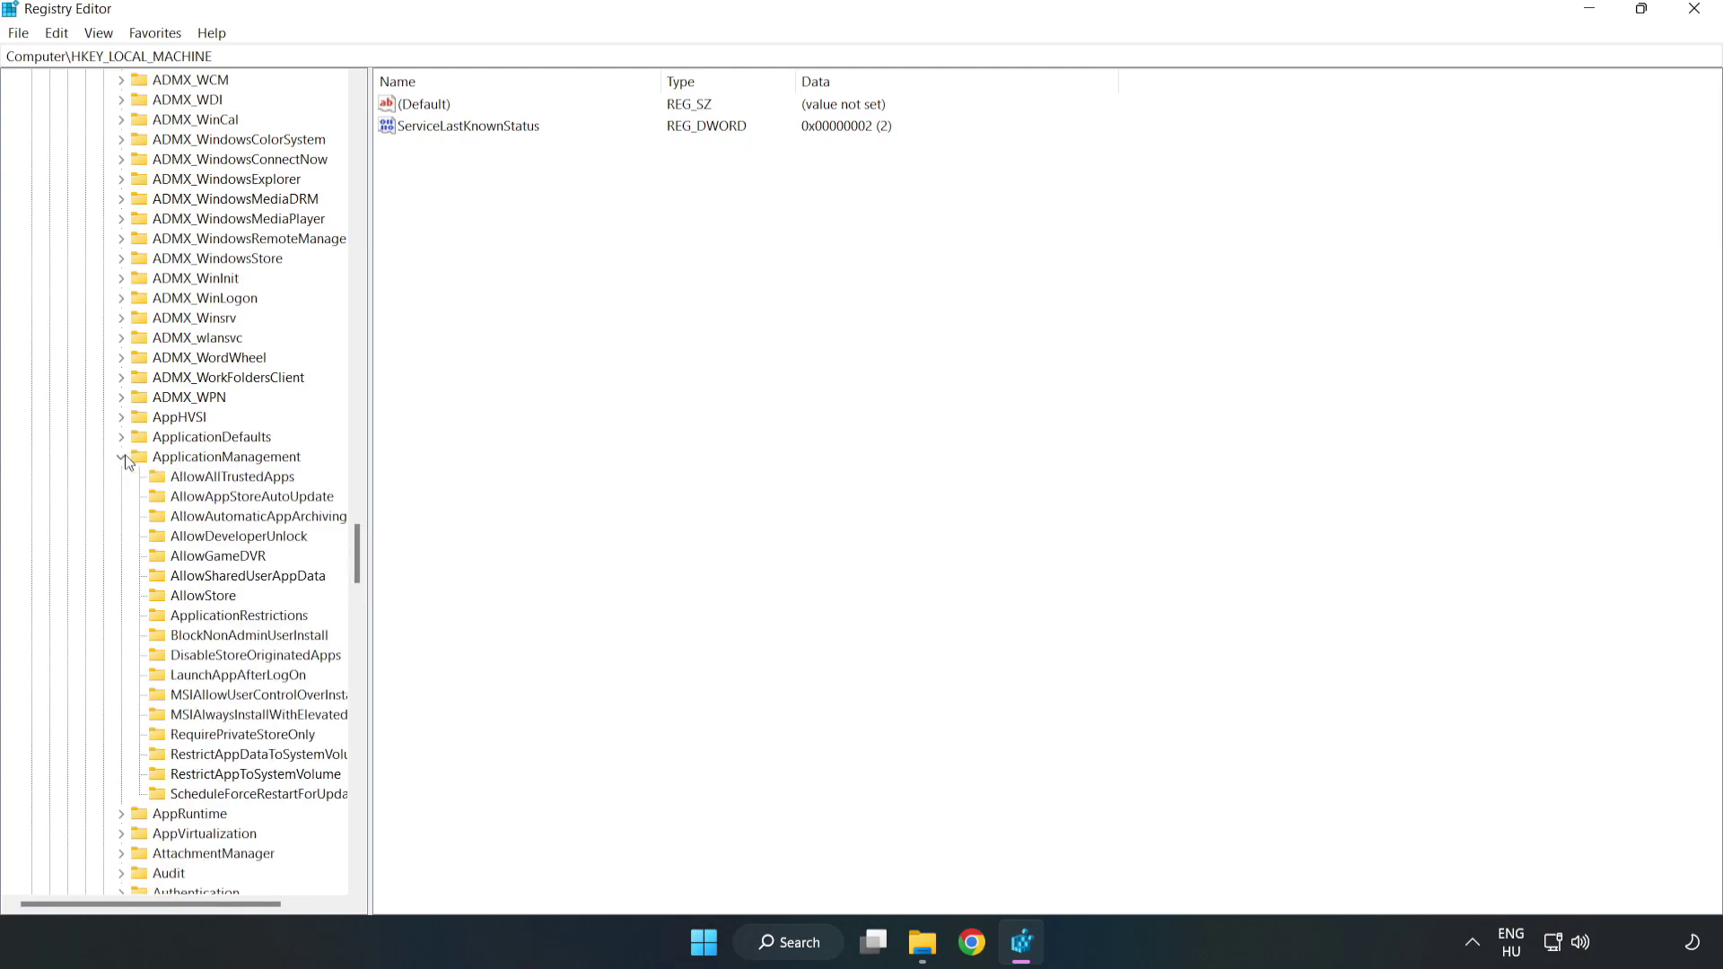
click(201, 556)
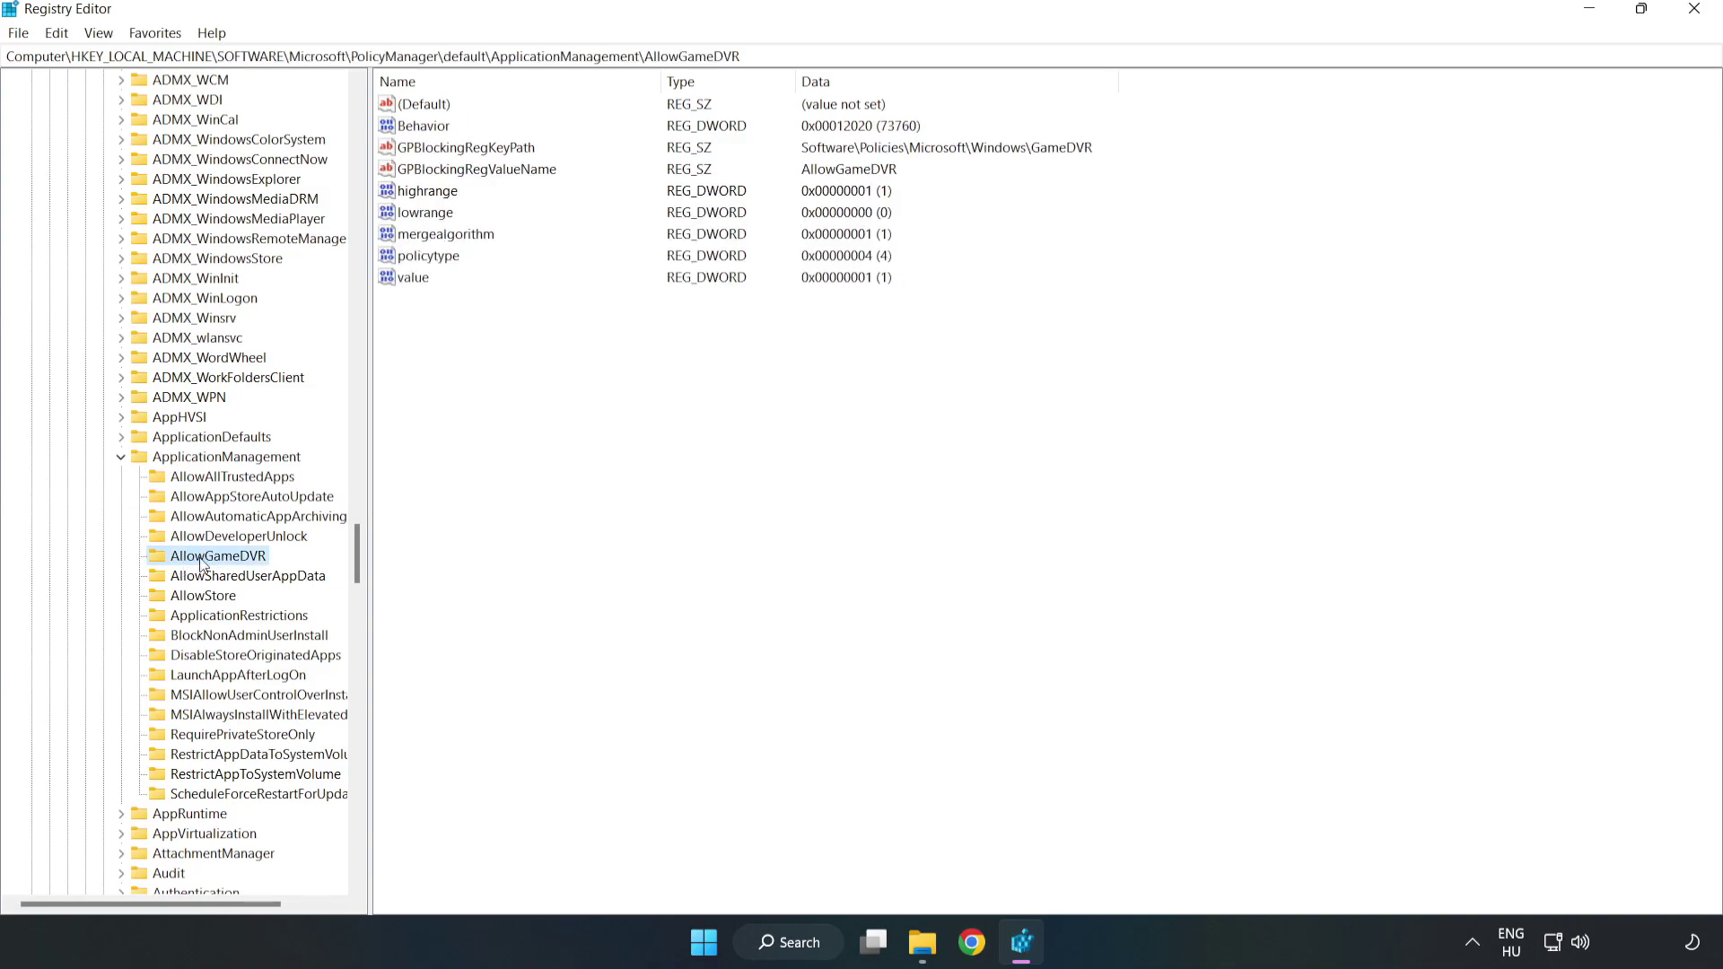
- Set AllowGameDVR's 'value' entry to 0, then close Registry Editor
click(406, 280)
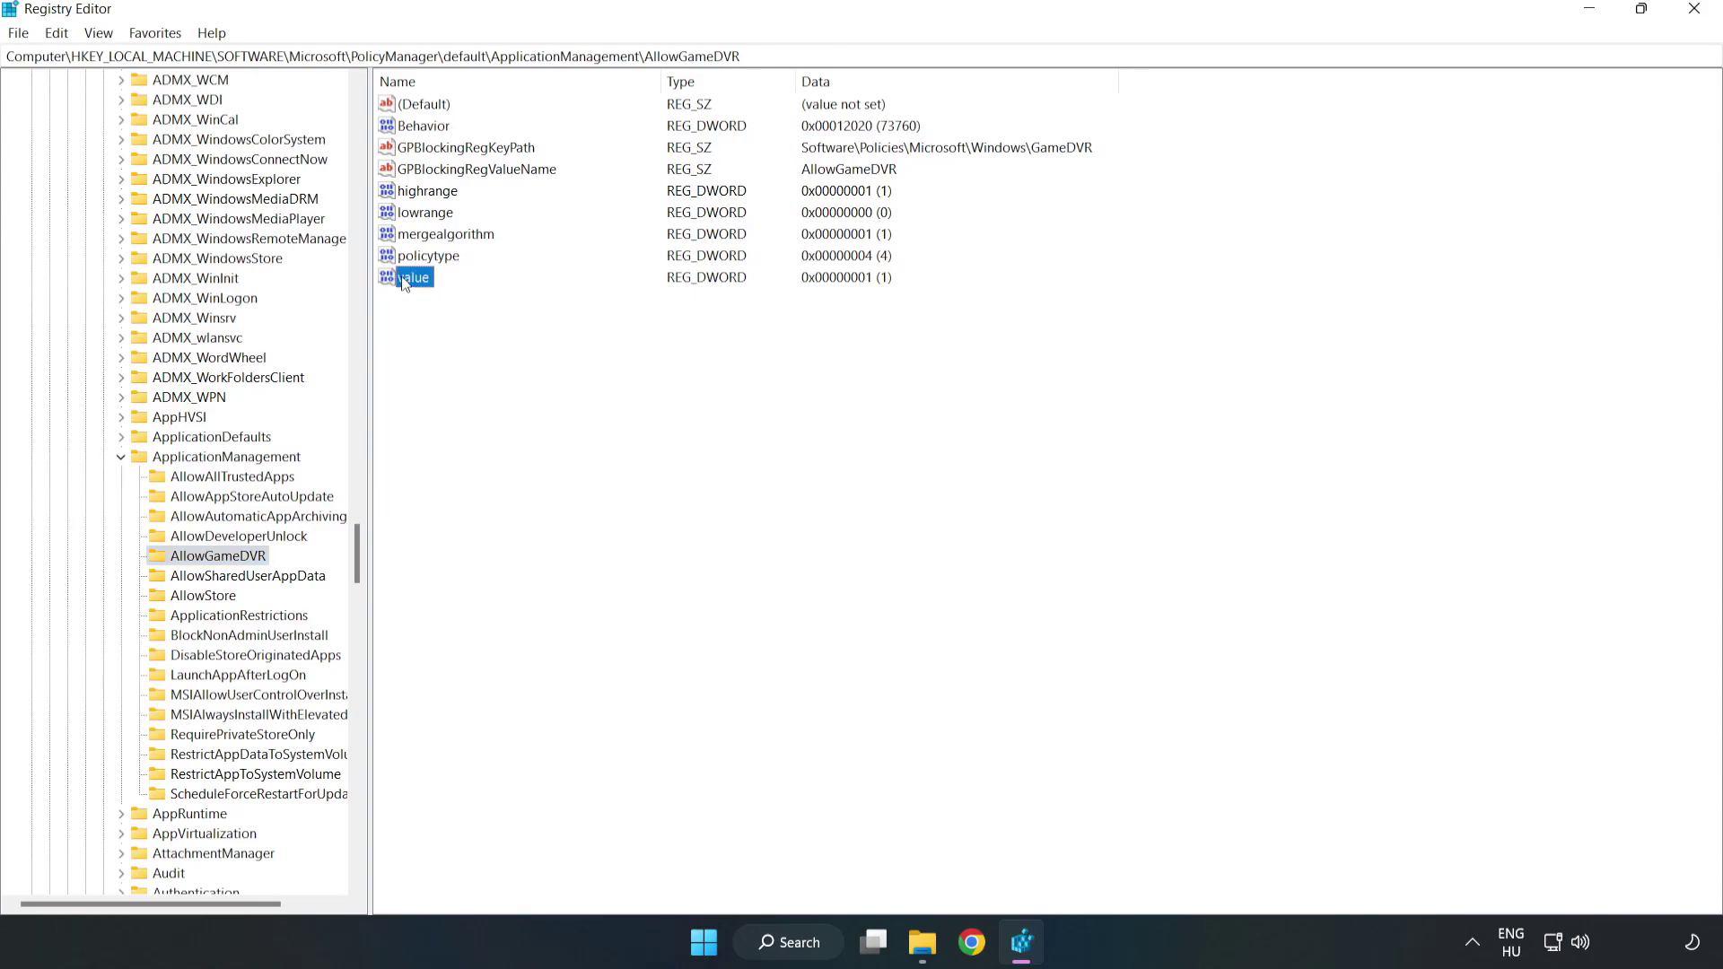
right_click(424, 286)
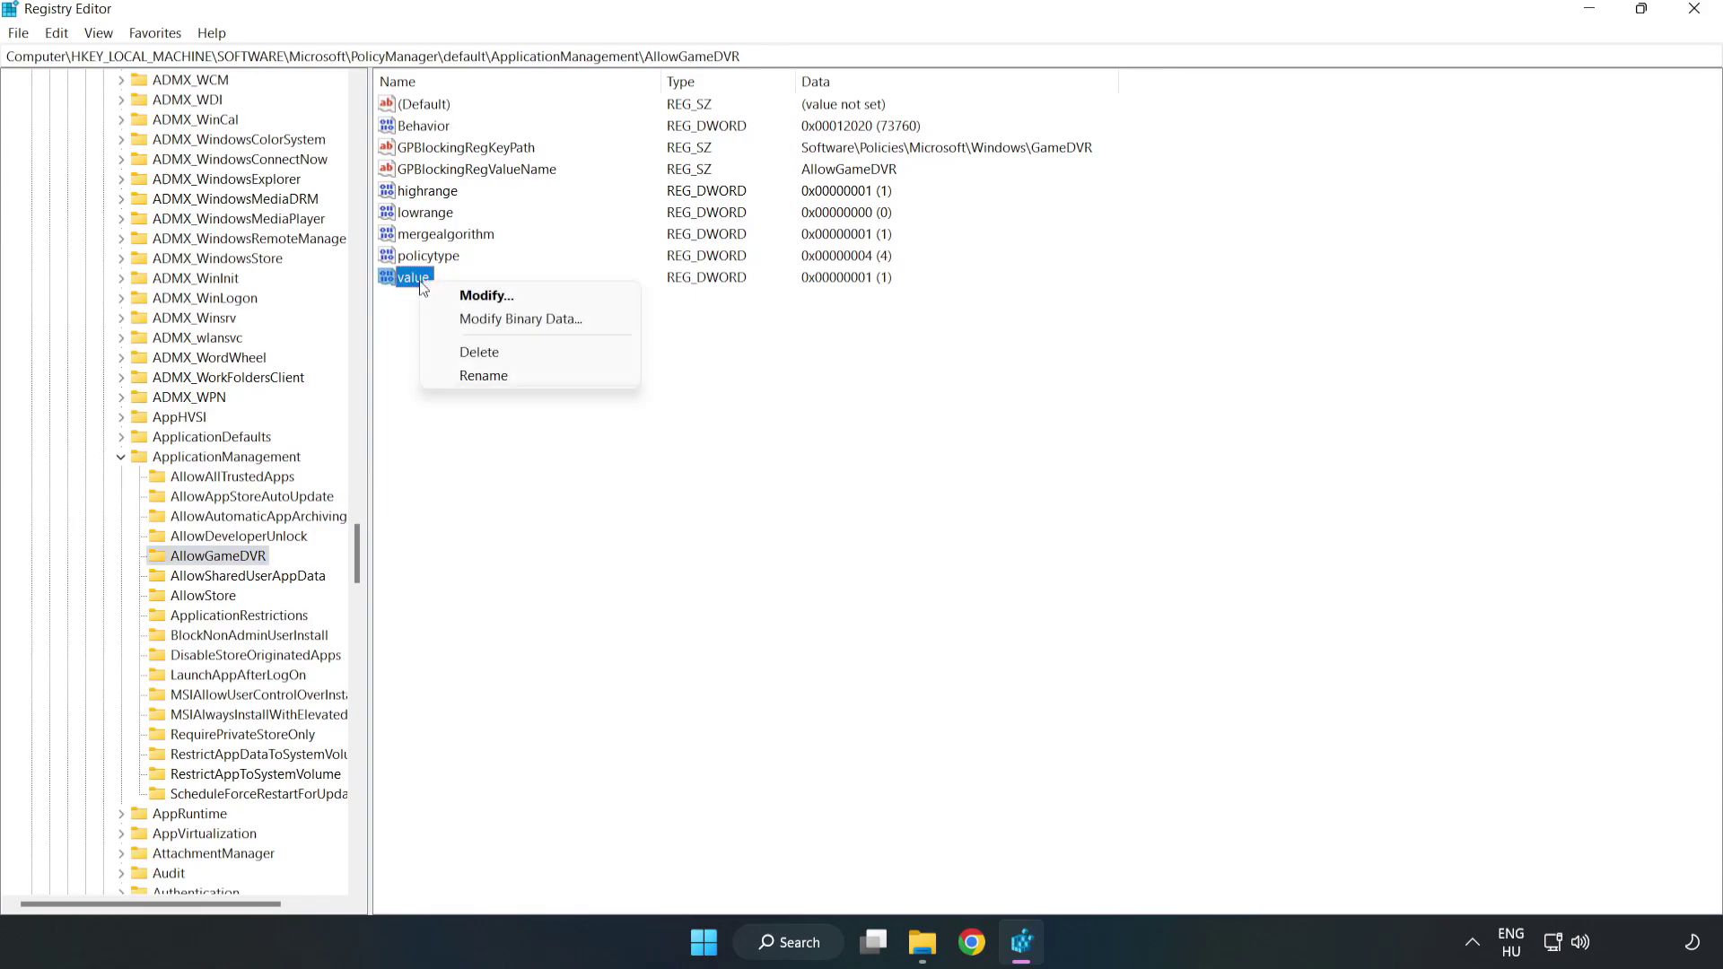
click(496, 303)
drag(331, 136, 890, 377)
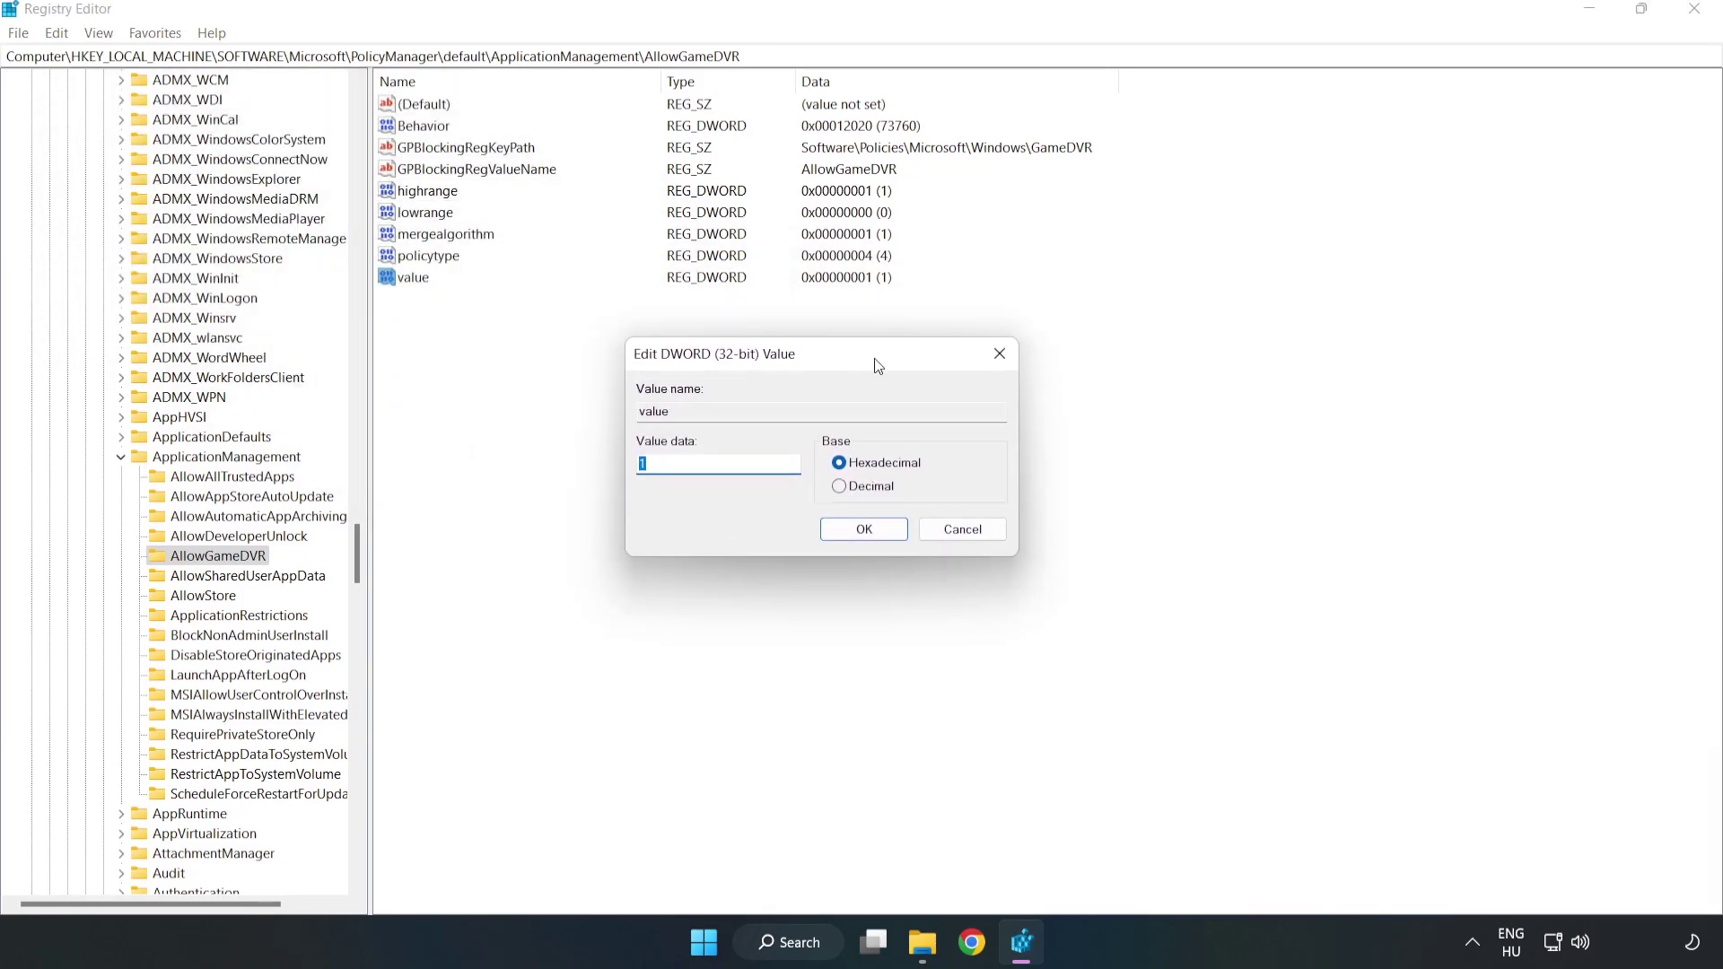
text(0)
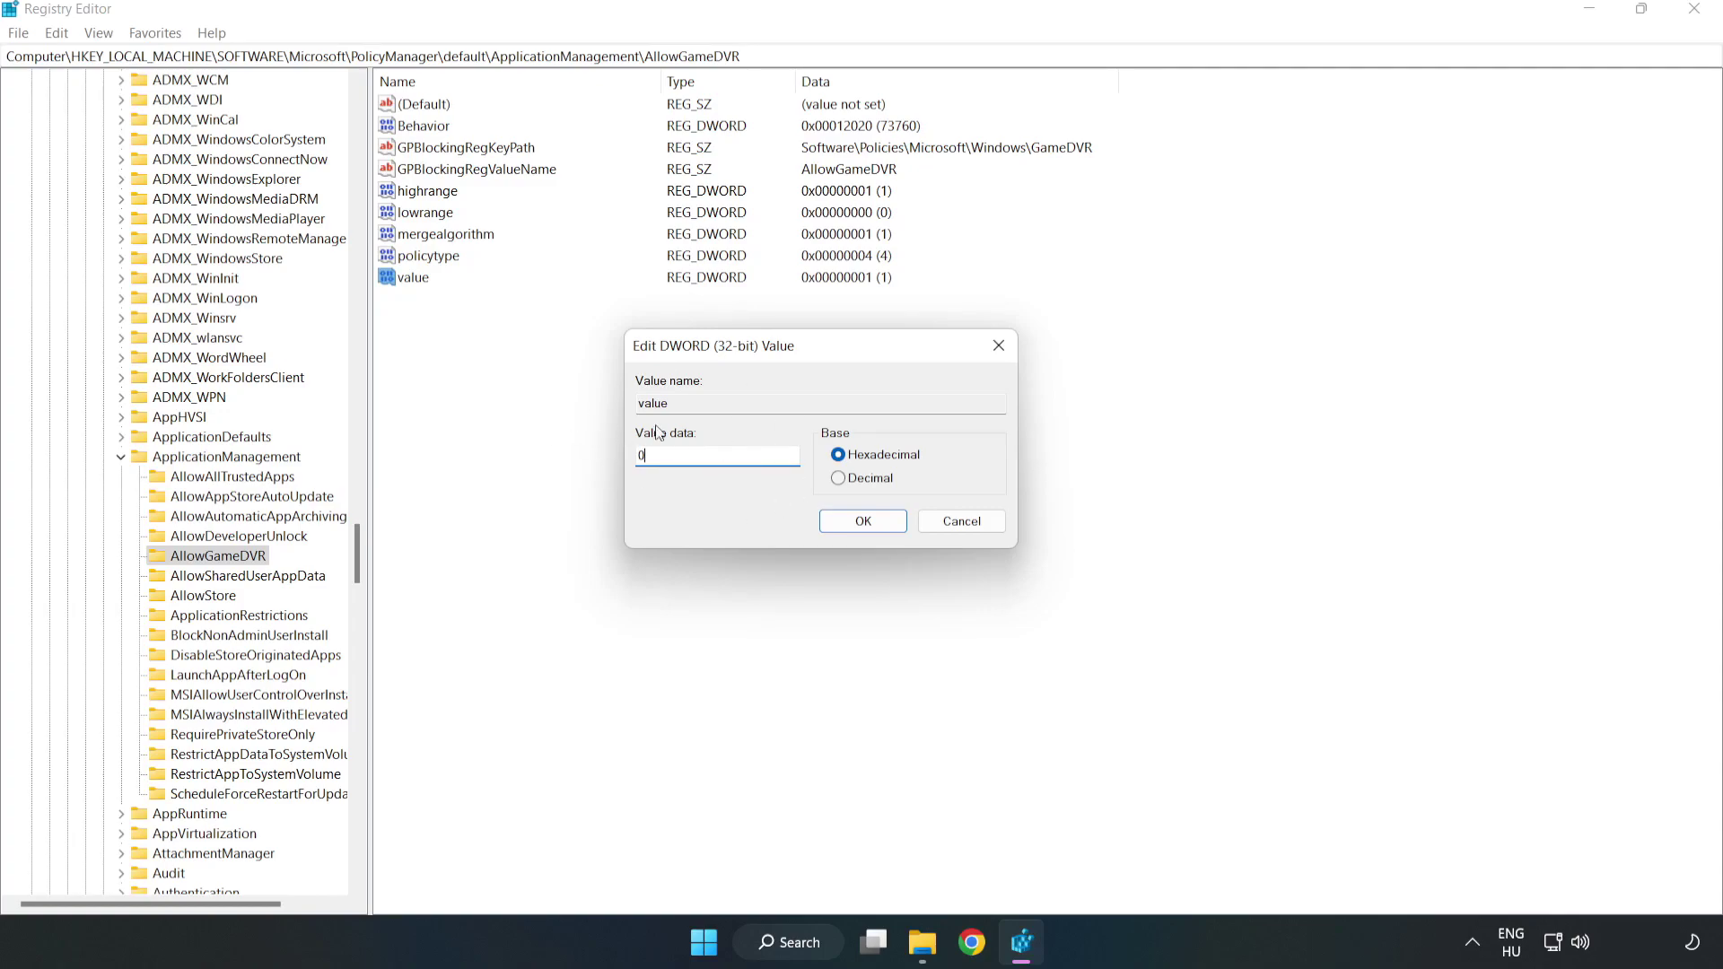
click(865, 522)
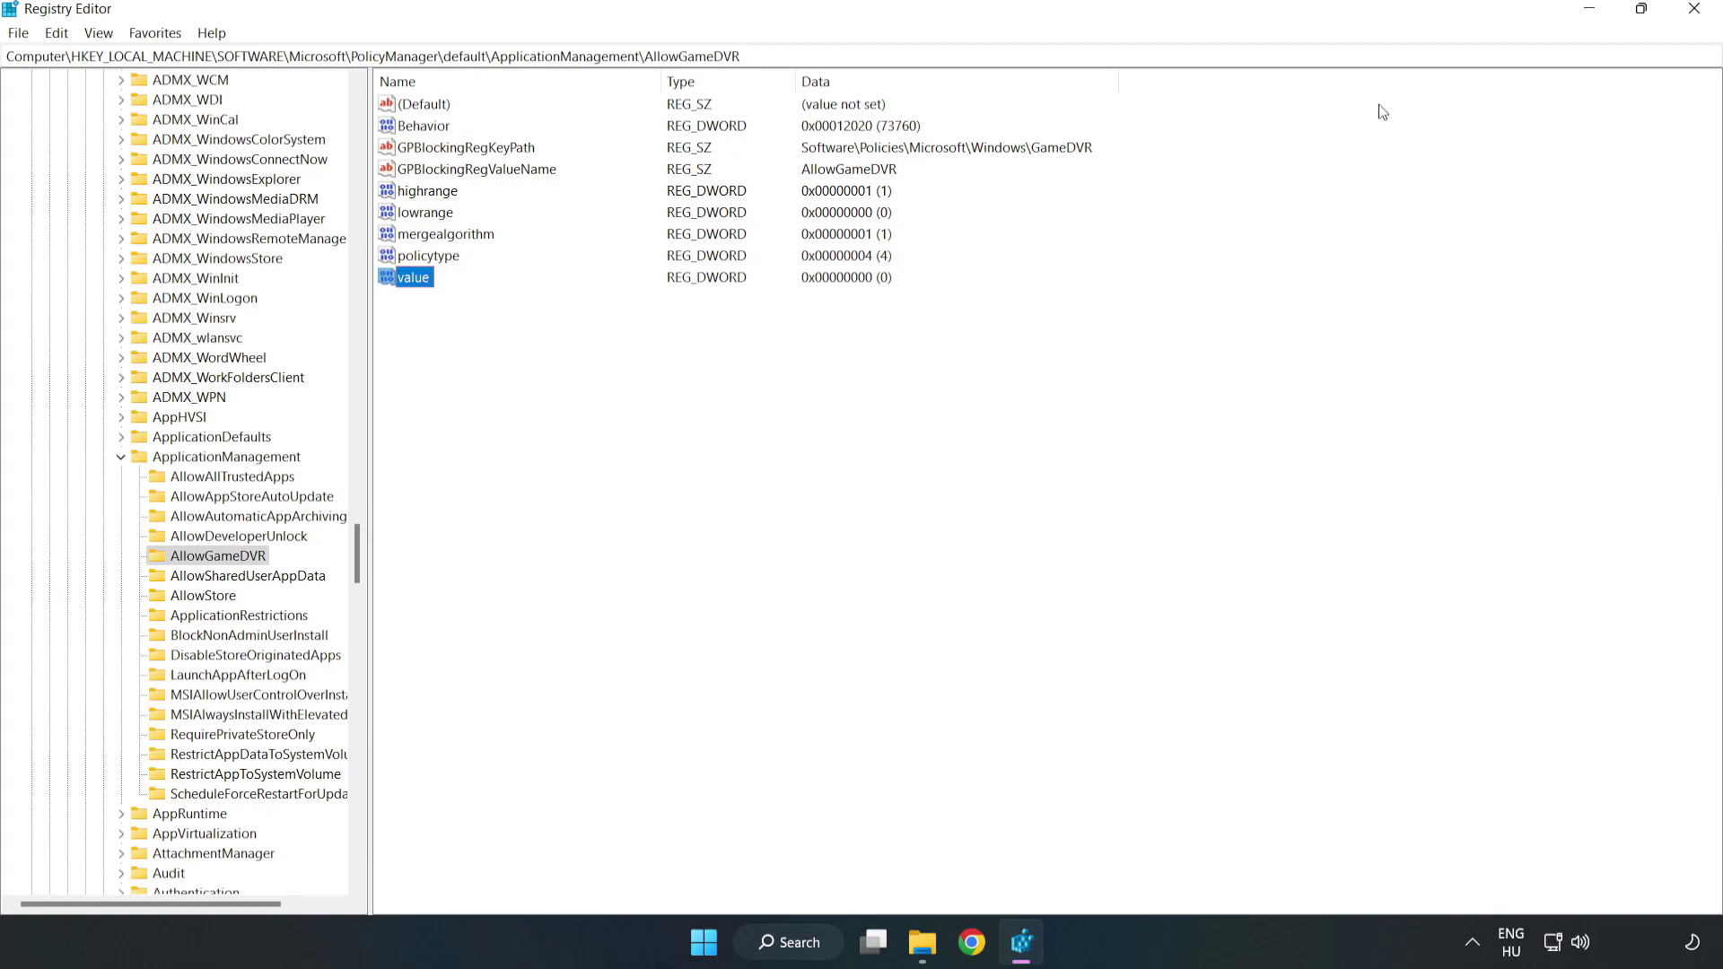
click(1694, 11)
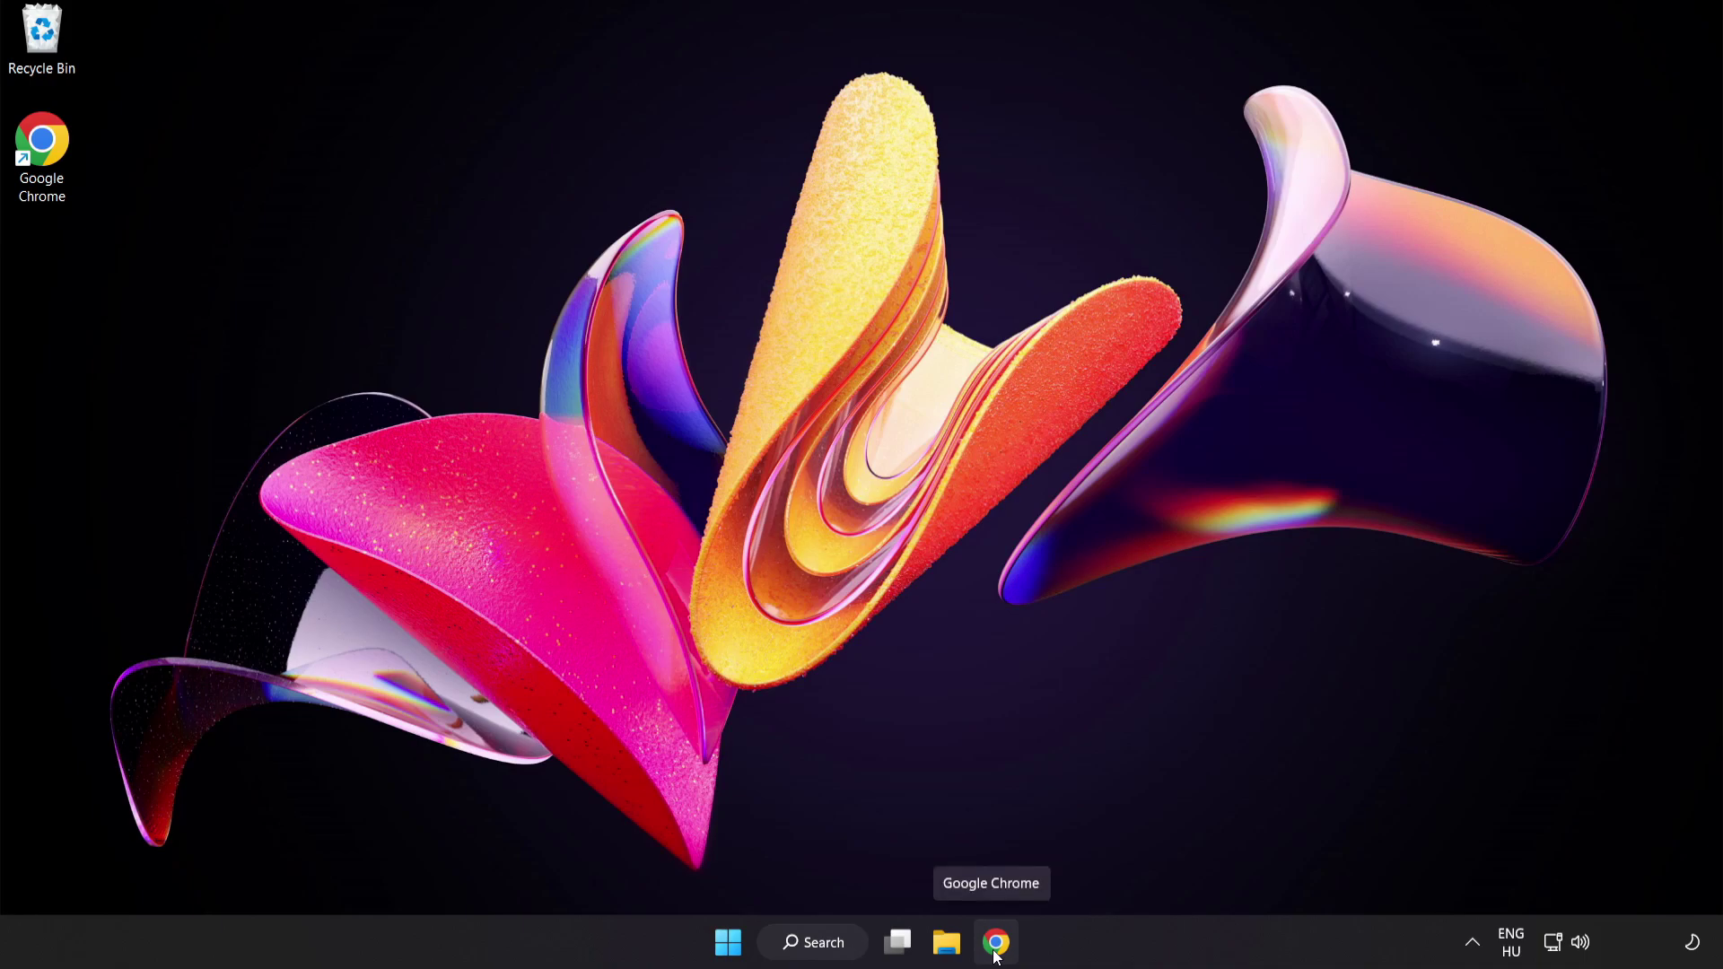
- Download the DirectX End-User Runtime Web Installer in Chrome and run dxwebsetup.exe
click(994, 957)
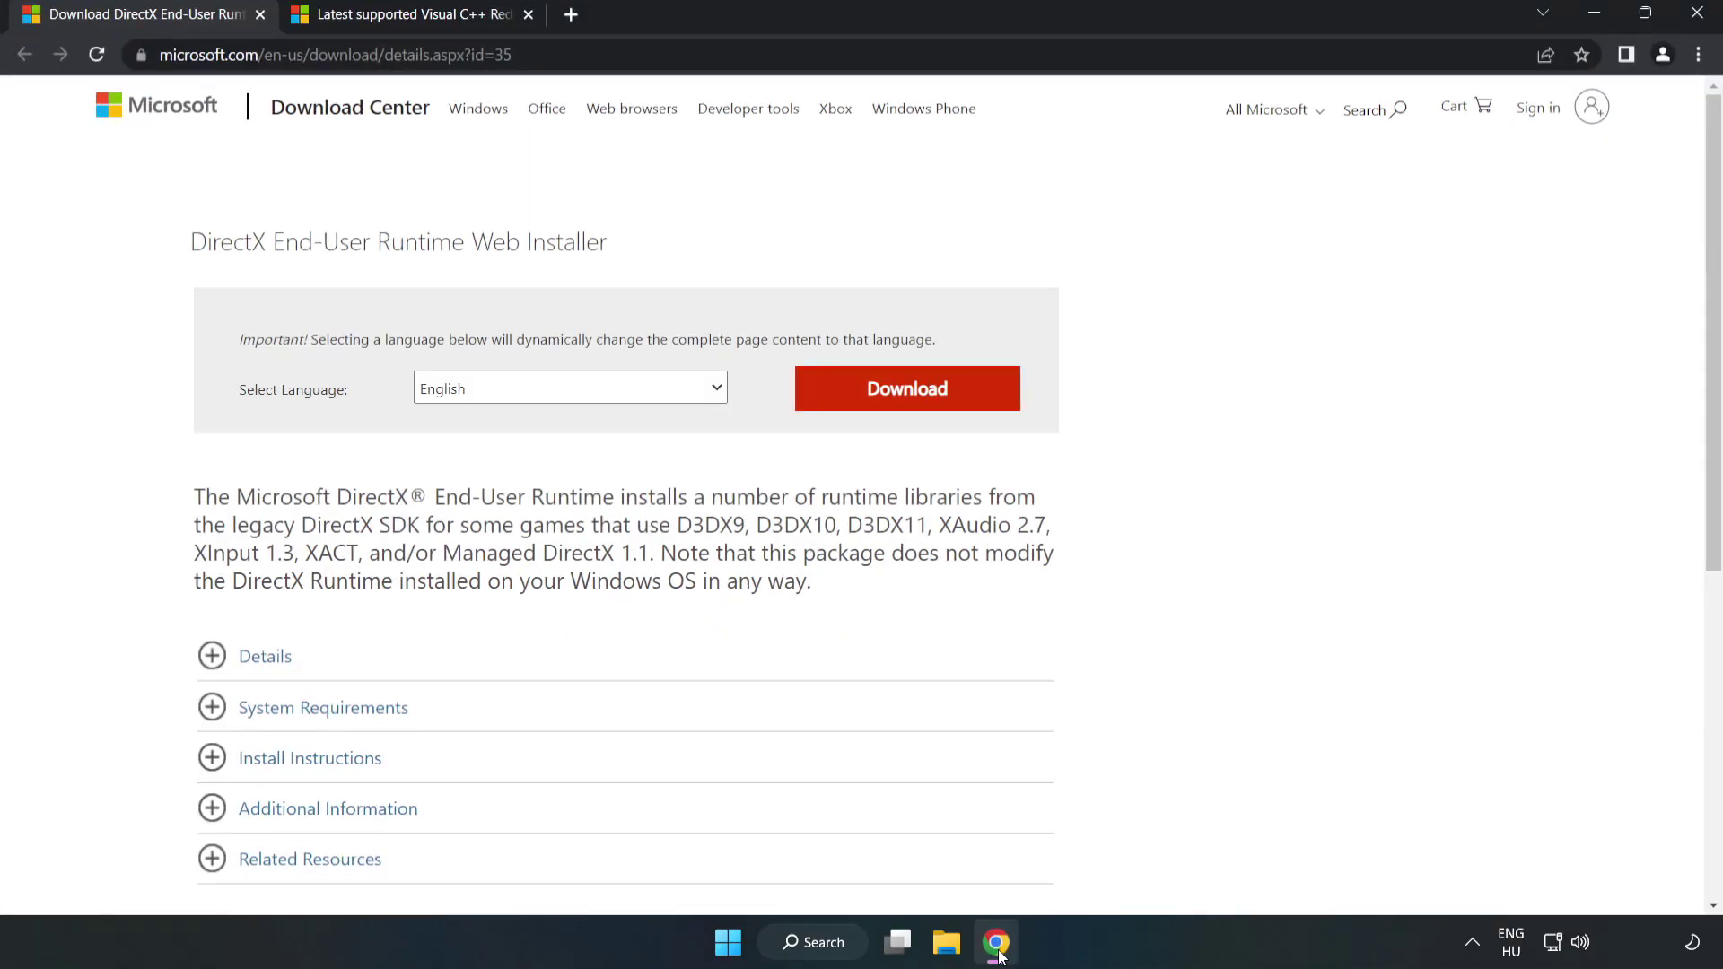
drag(529, 55, 26, 43)
click(700, 213)
click(919, 408)
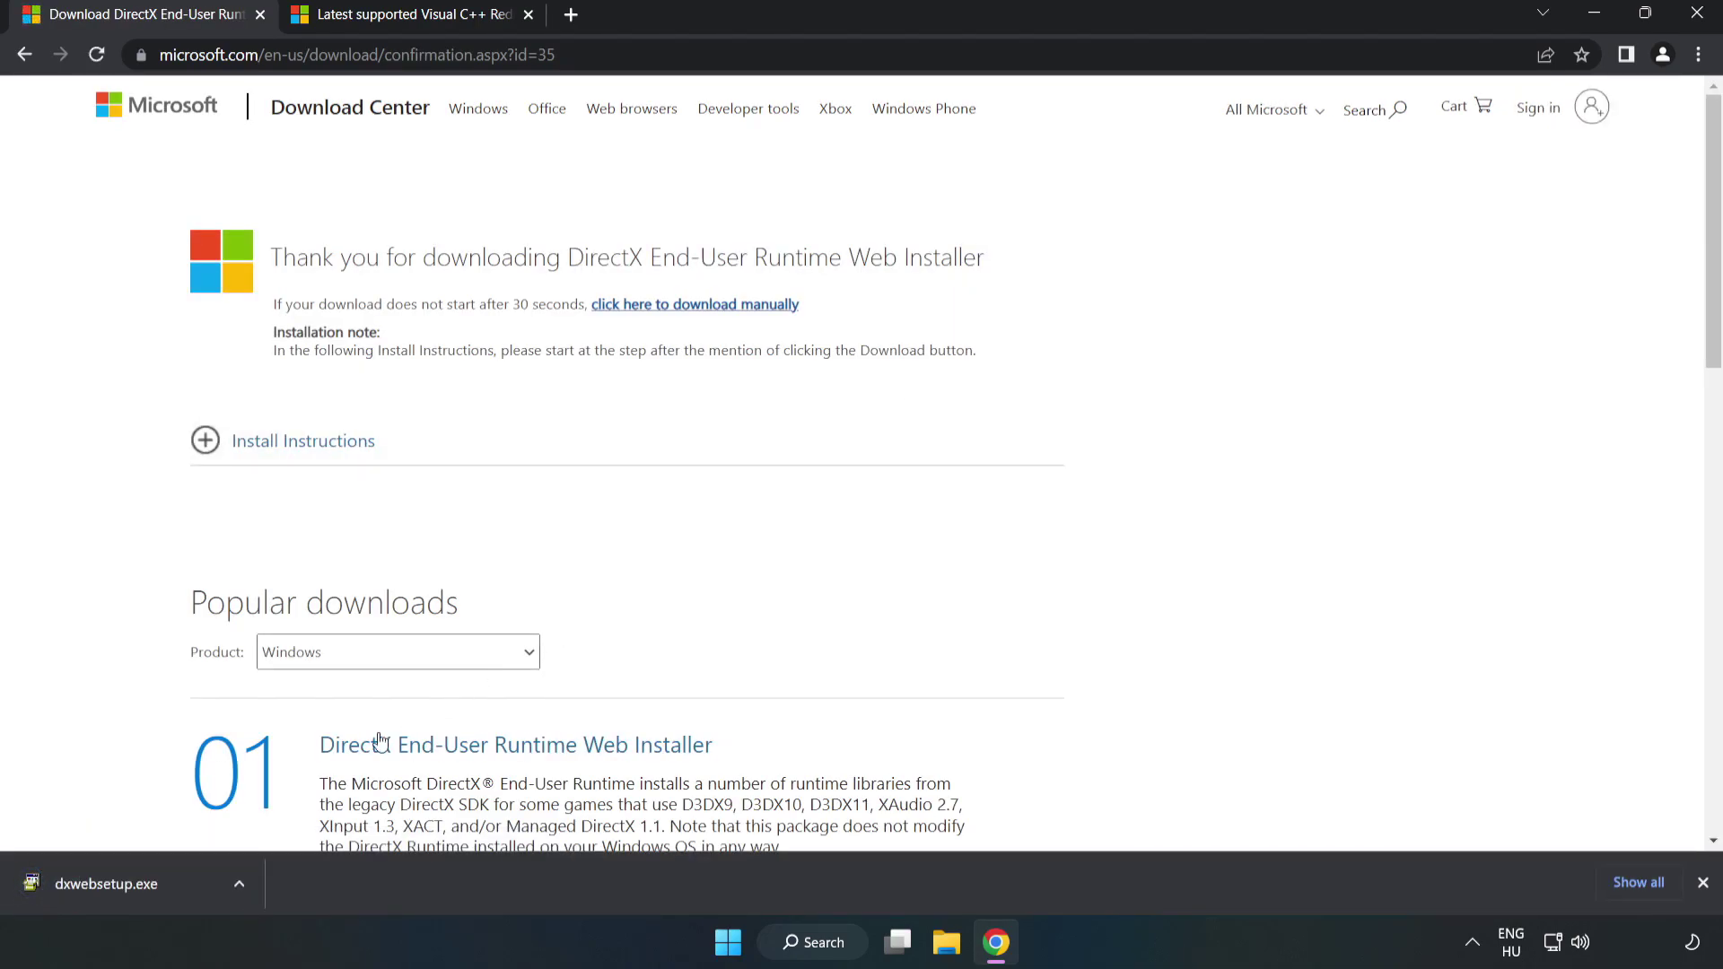
click(174, 888)
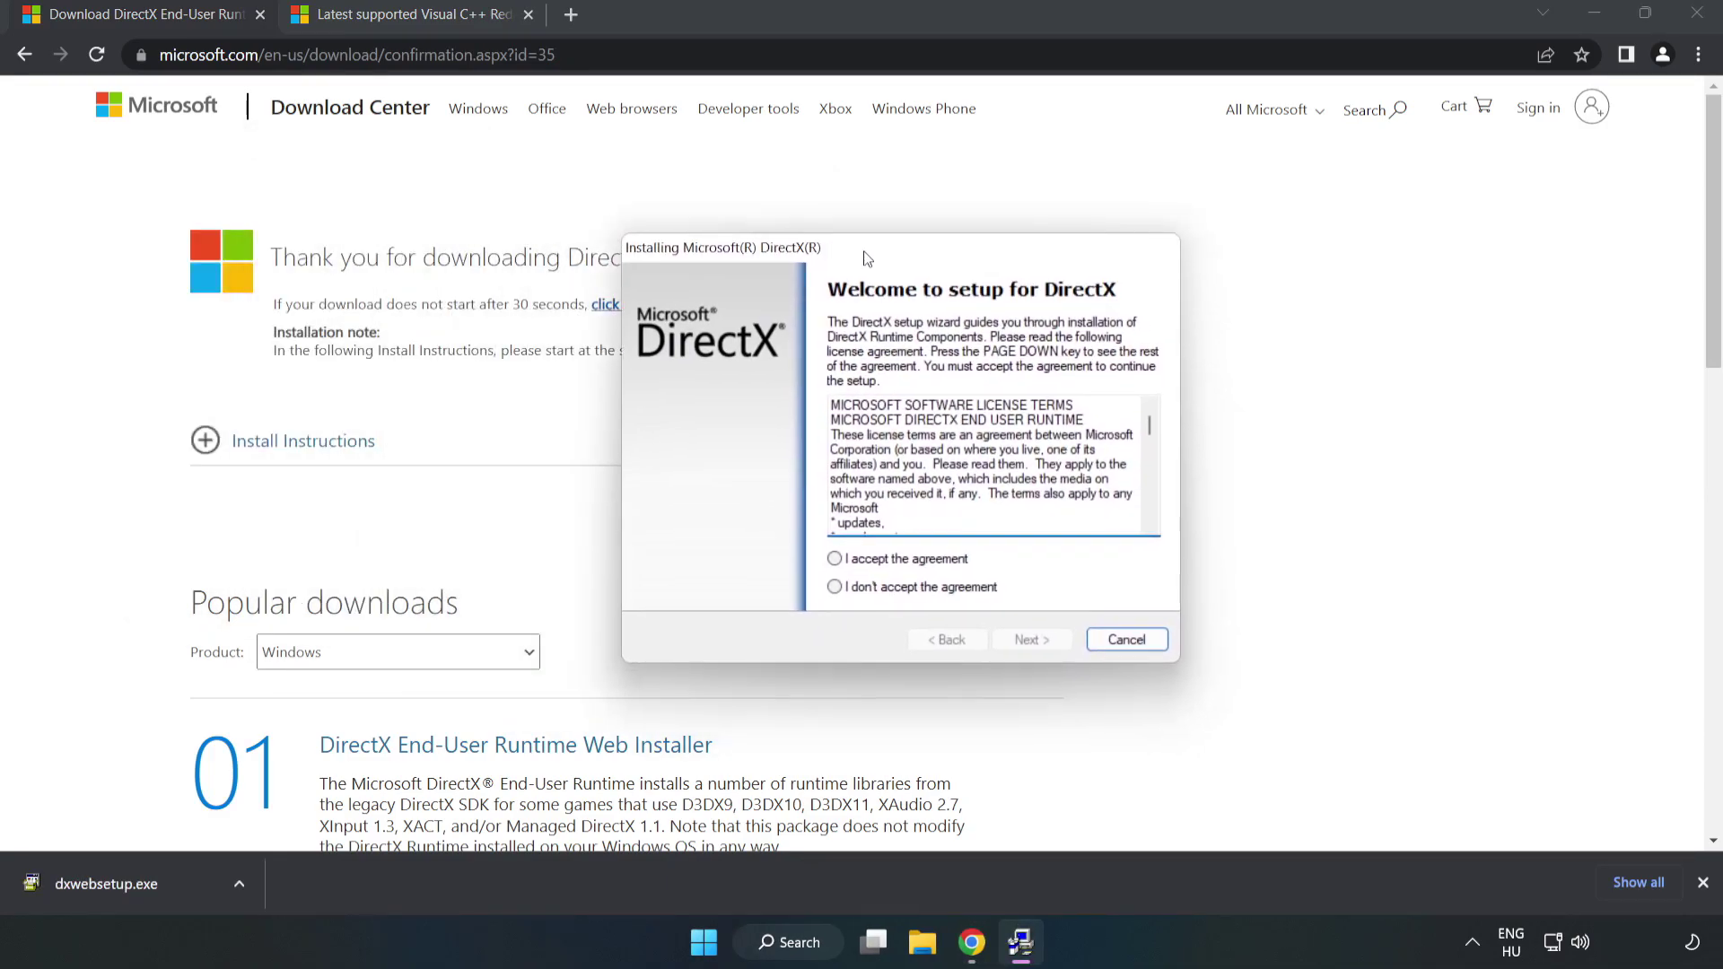
- Accept the DirectX licence, decline the Bing Bar, and finish setup after it reports newer DirectX installed
drag(1109, 429, 1109, 516)
click(793, 552)
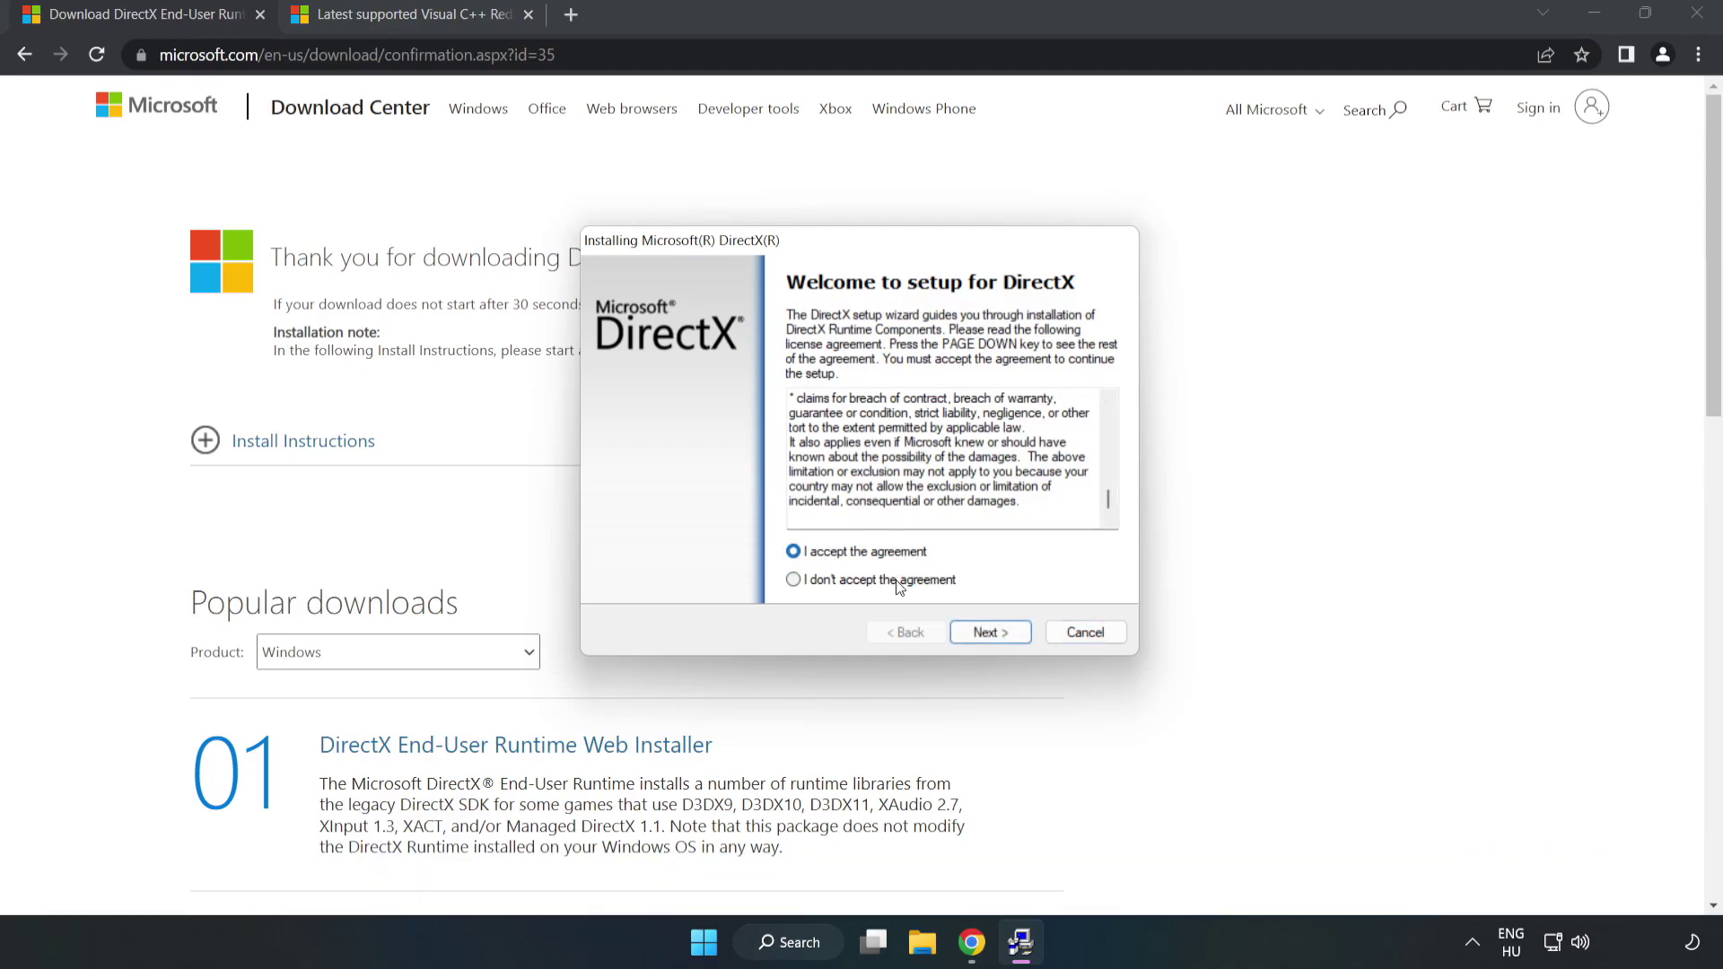
click(998, 633)
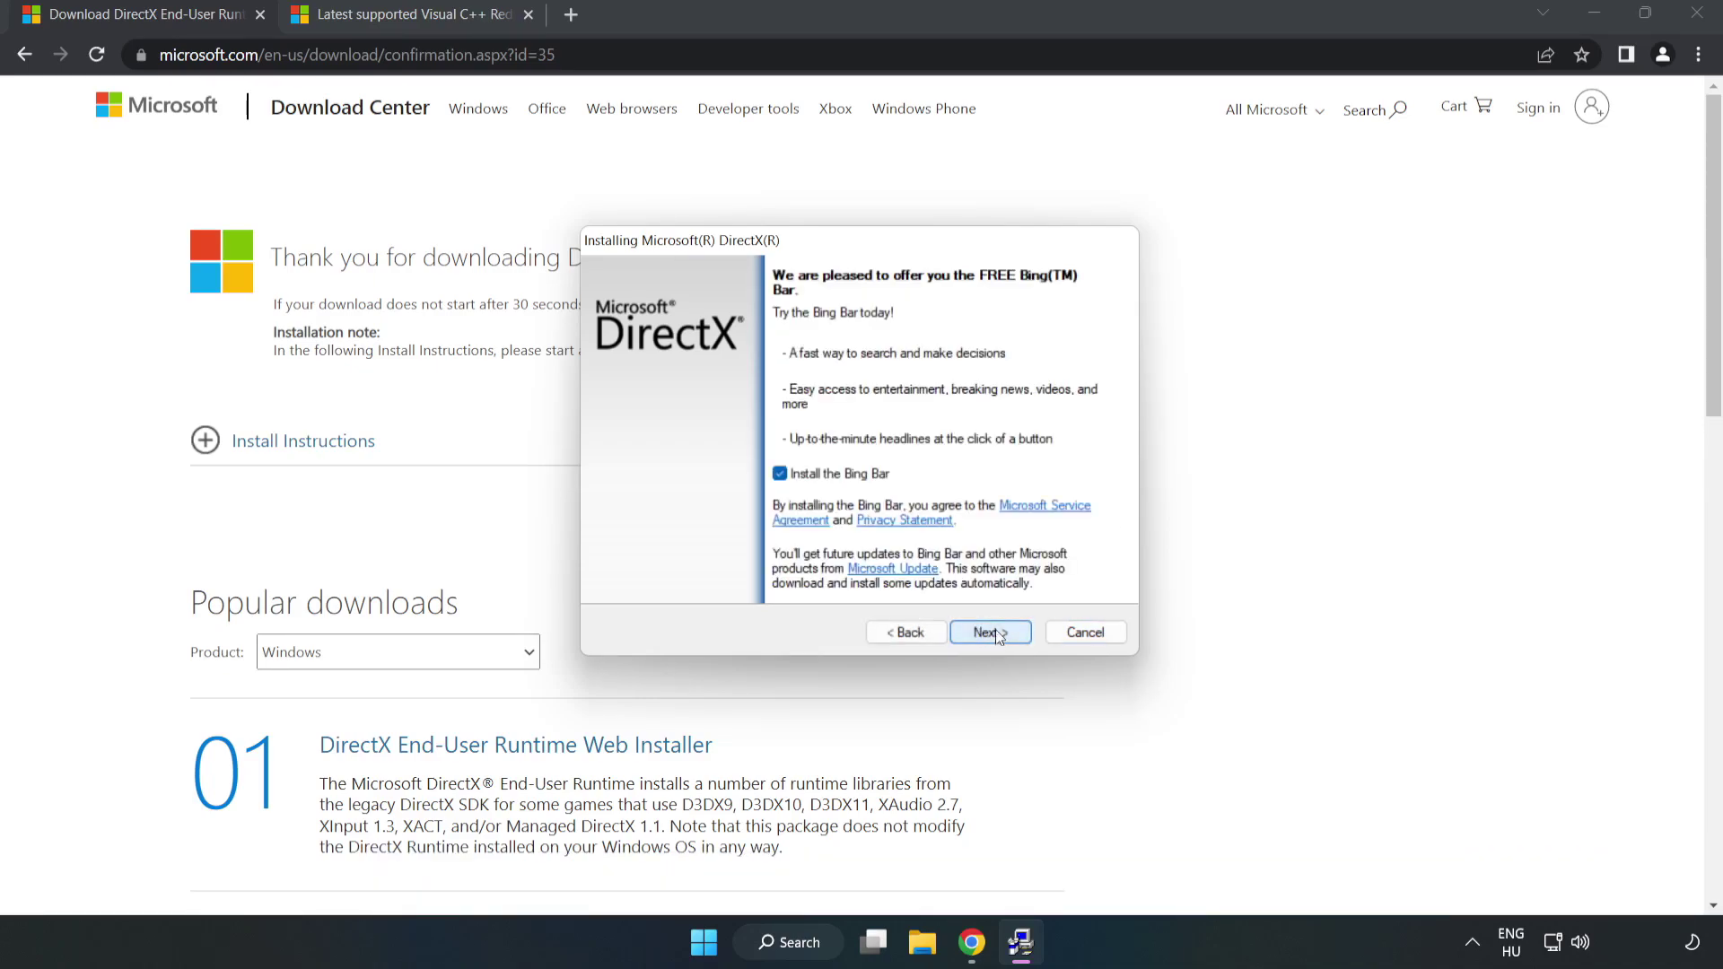
click(780, 475)
click(991, 633)
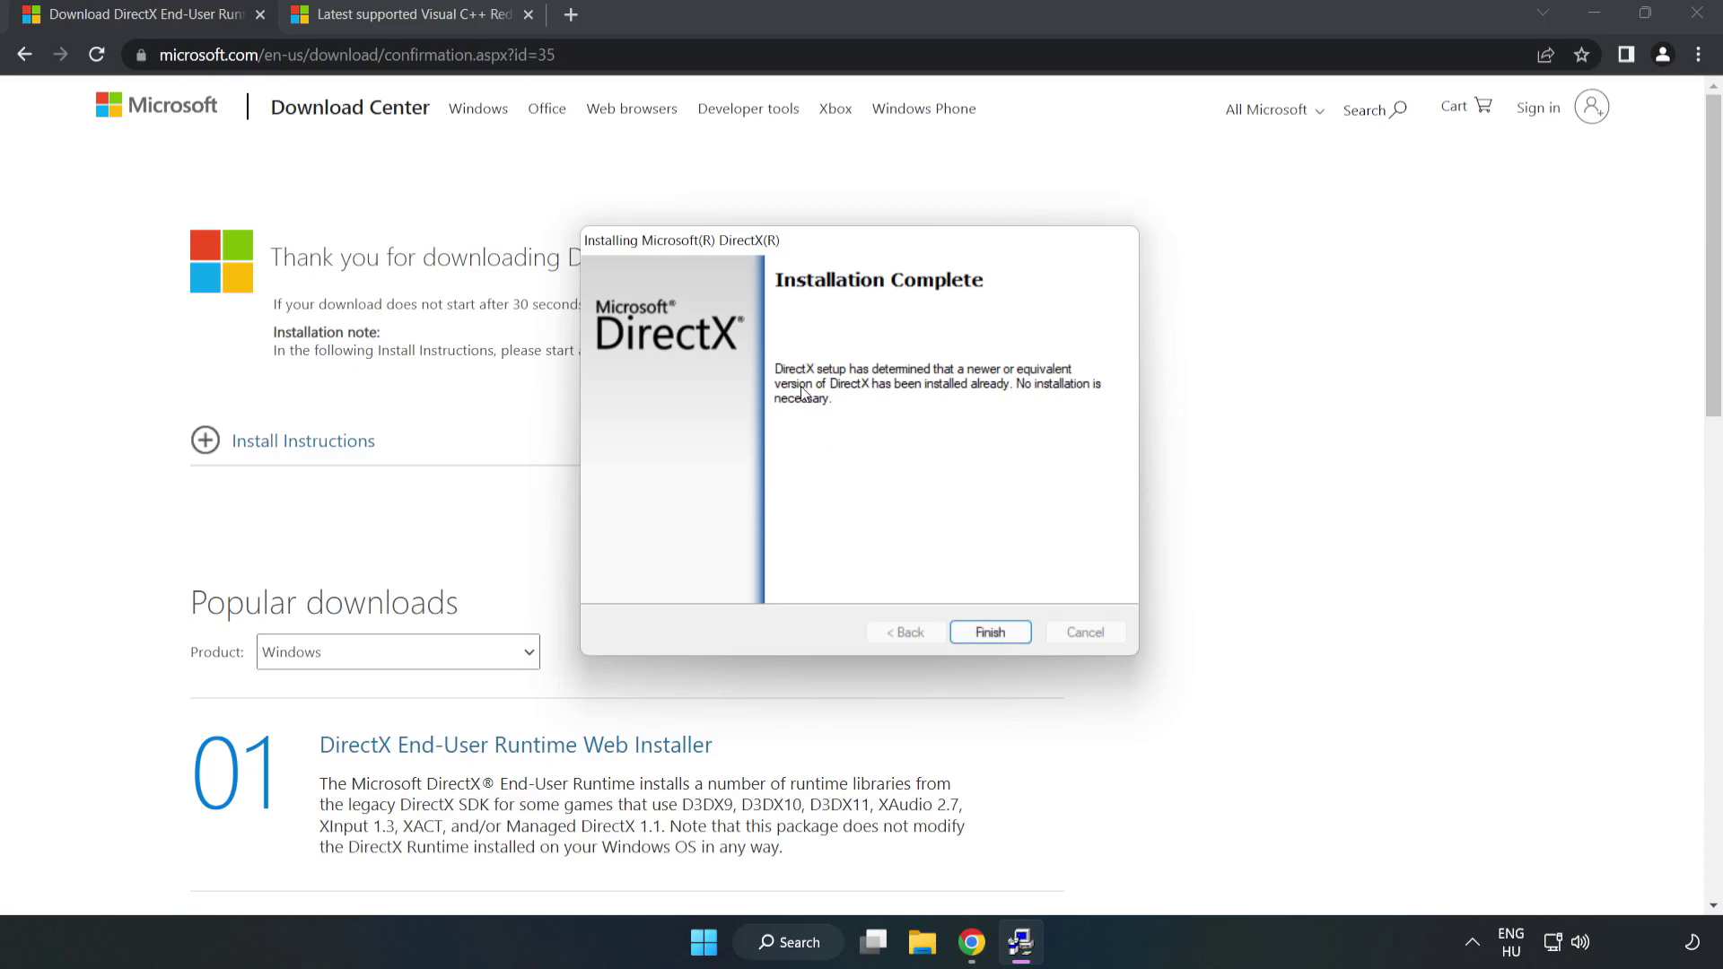
click(992, 633)
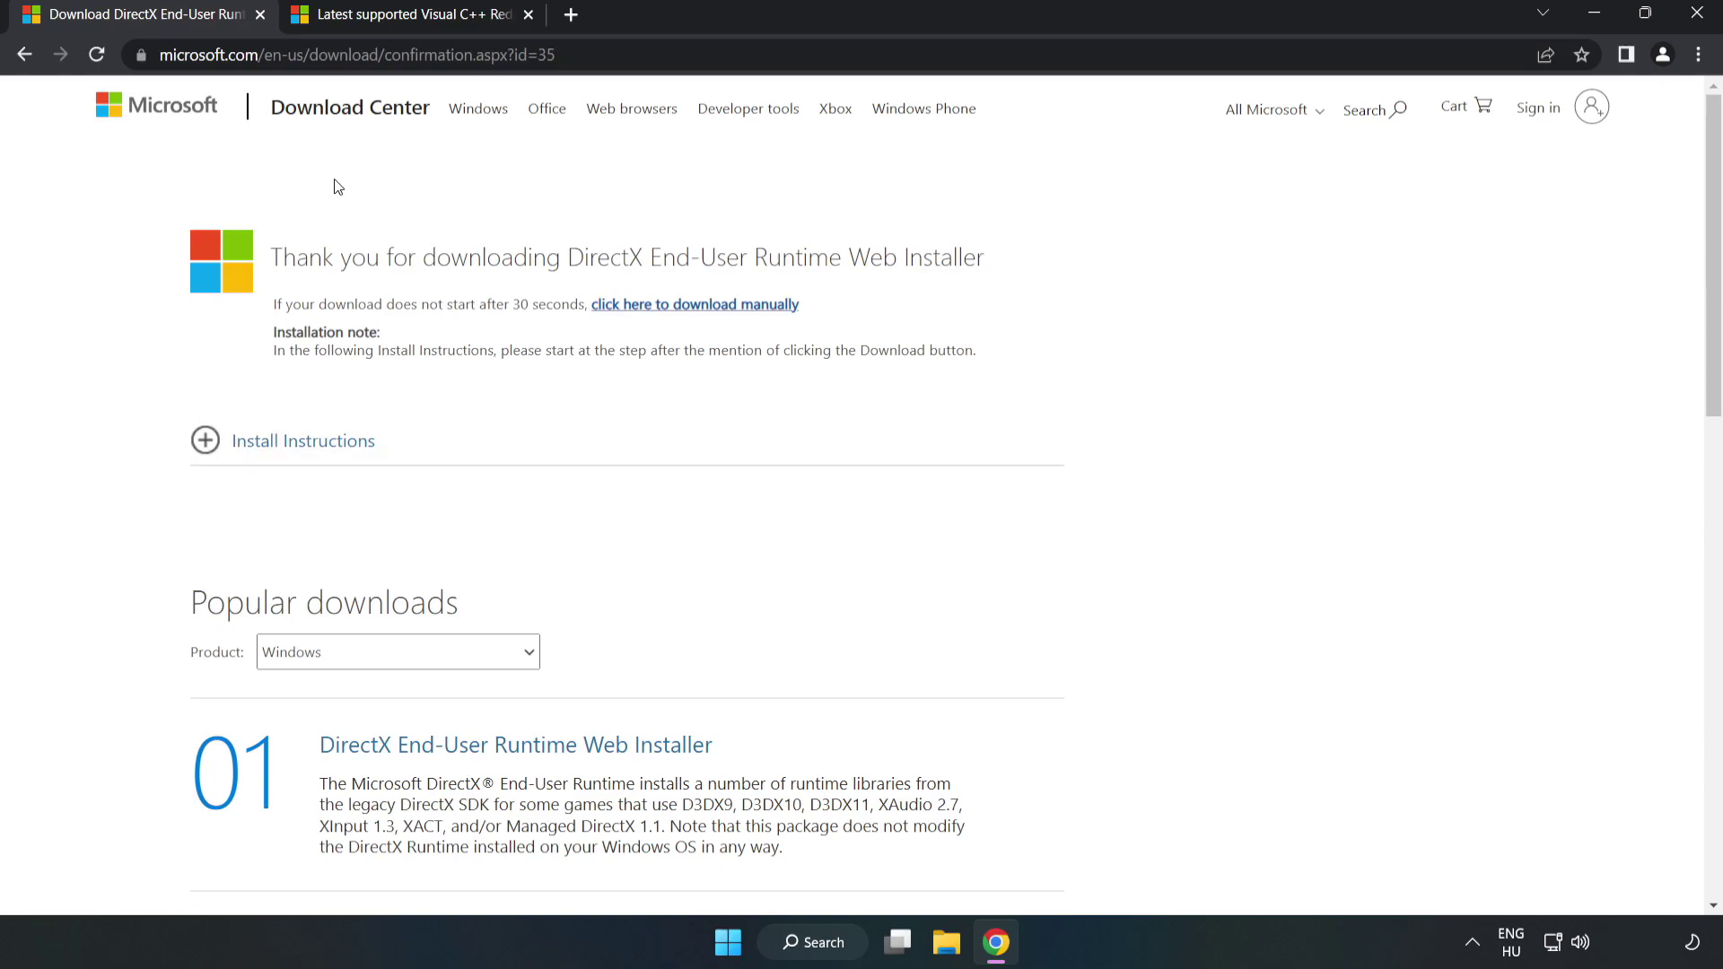
- Close the DirectX download tab and scroll the Microsoft Learn article to the redistributable links
click(259, 15)
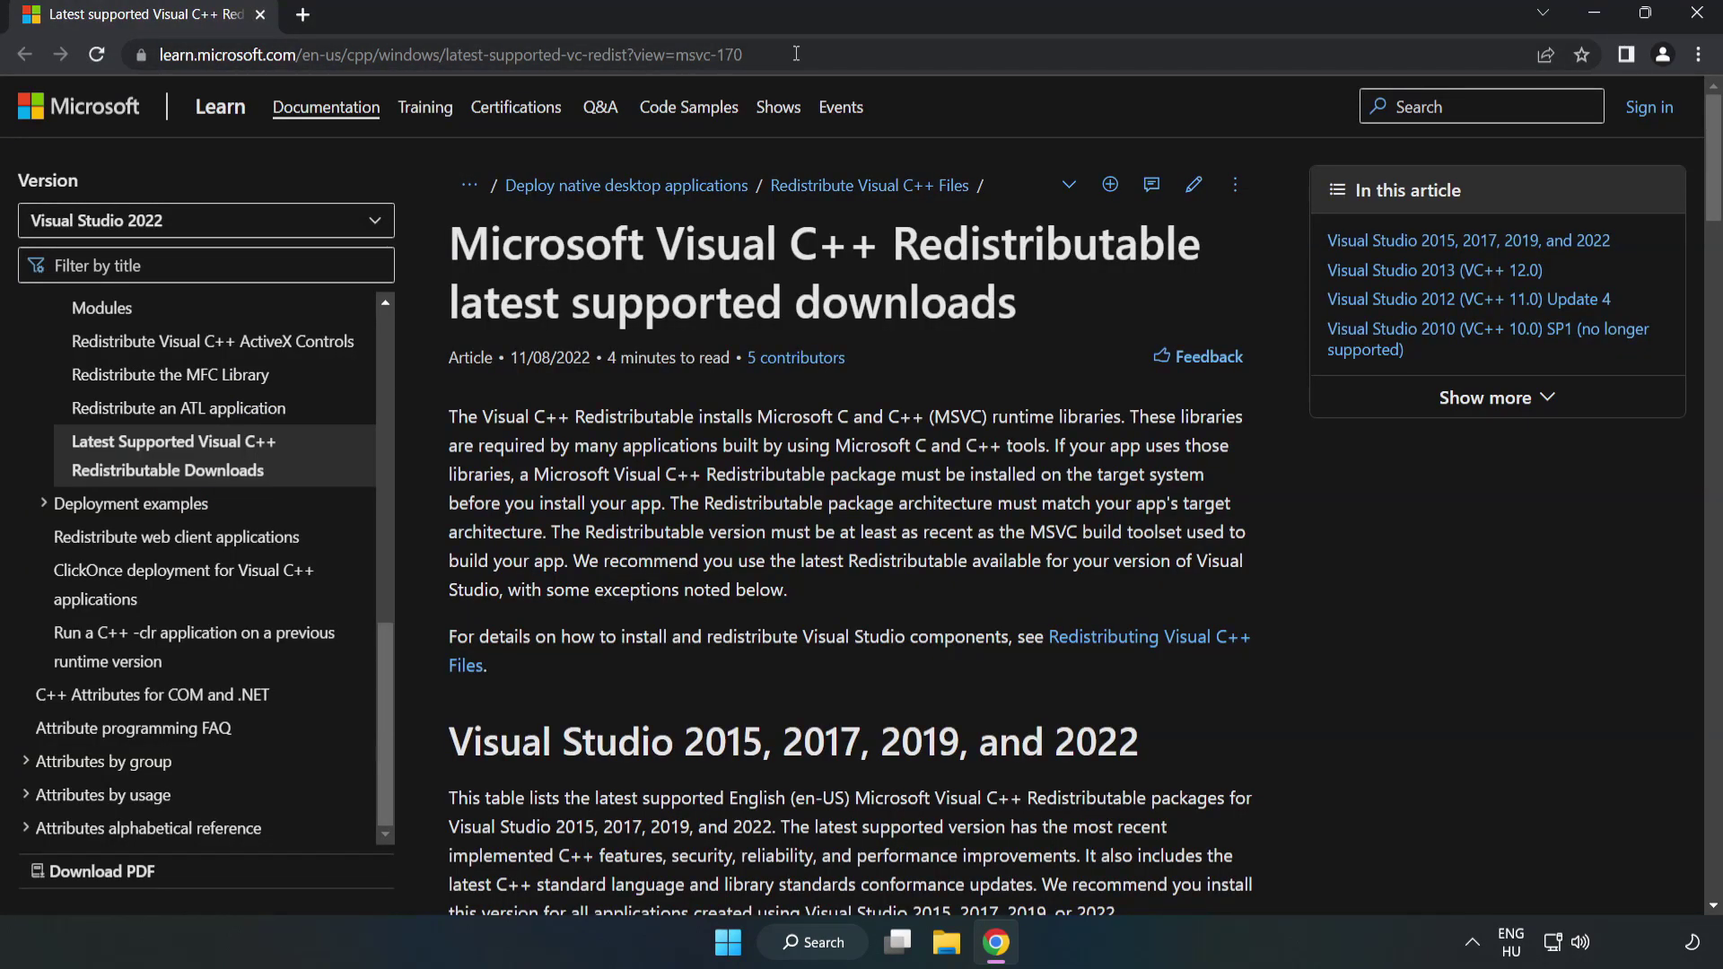
click(718, 55)
drag(695, 55, 755, 65)
click(886, 294)
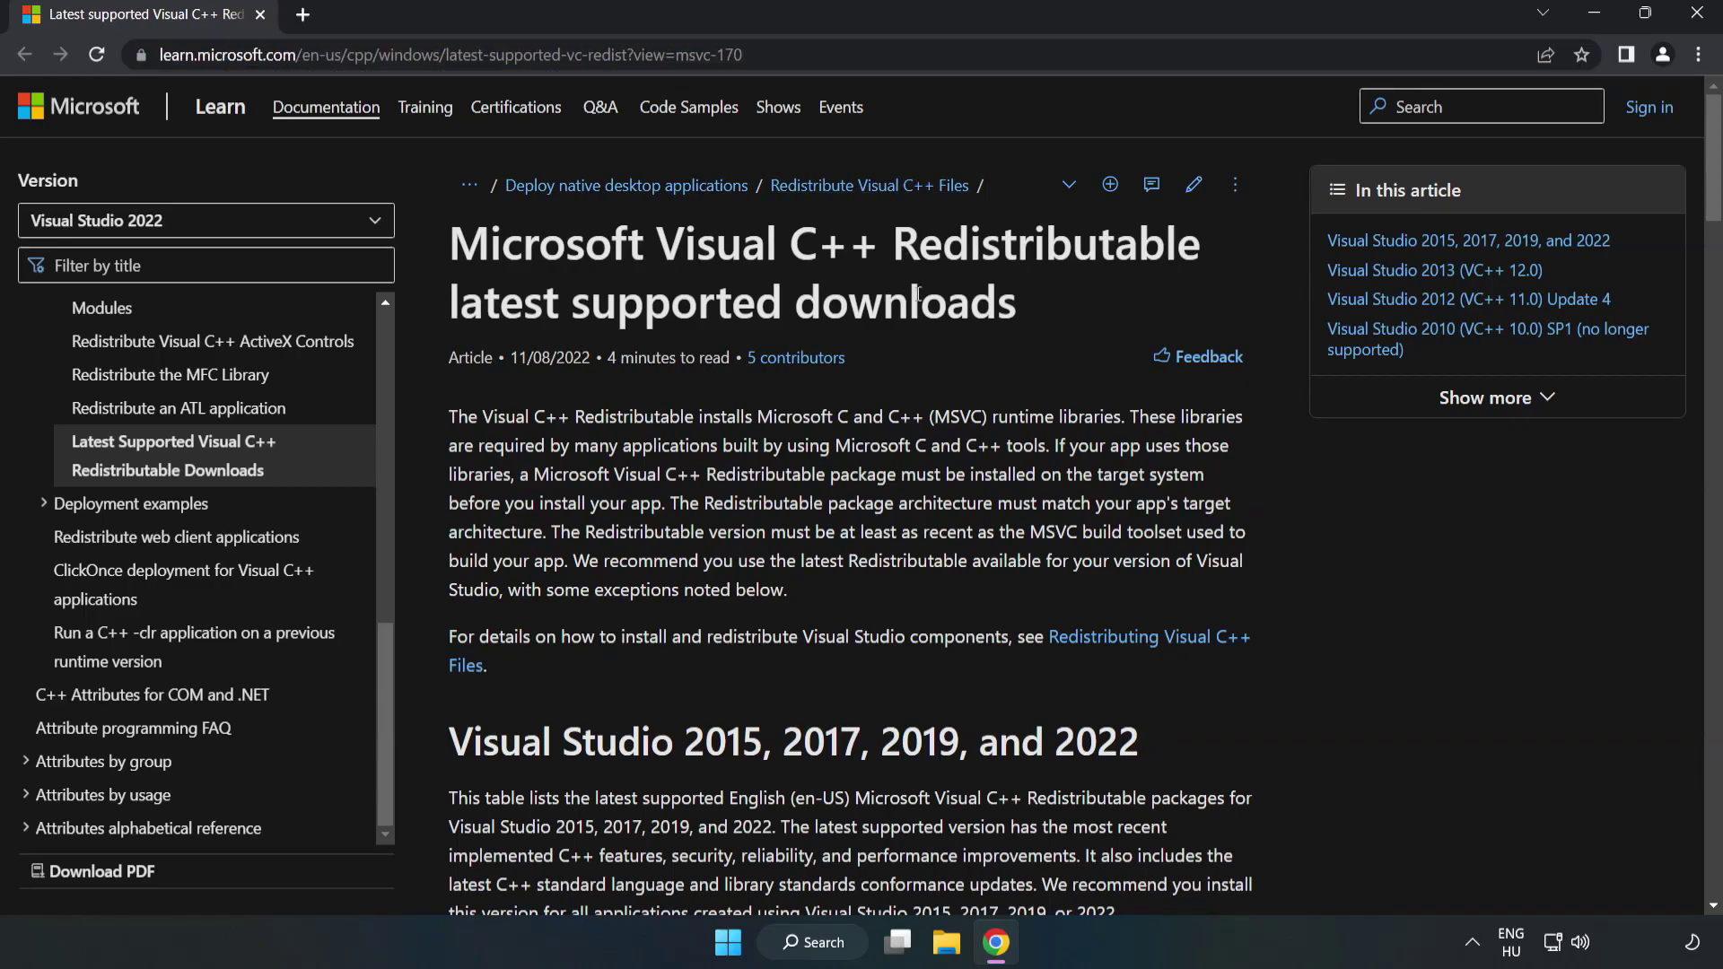
drag(1714, 191, 1713, 276)
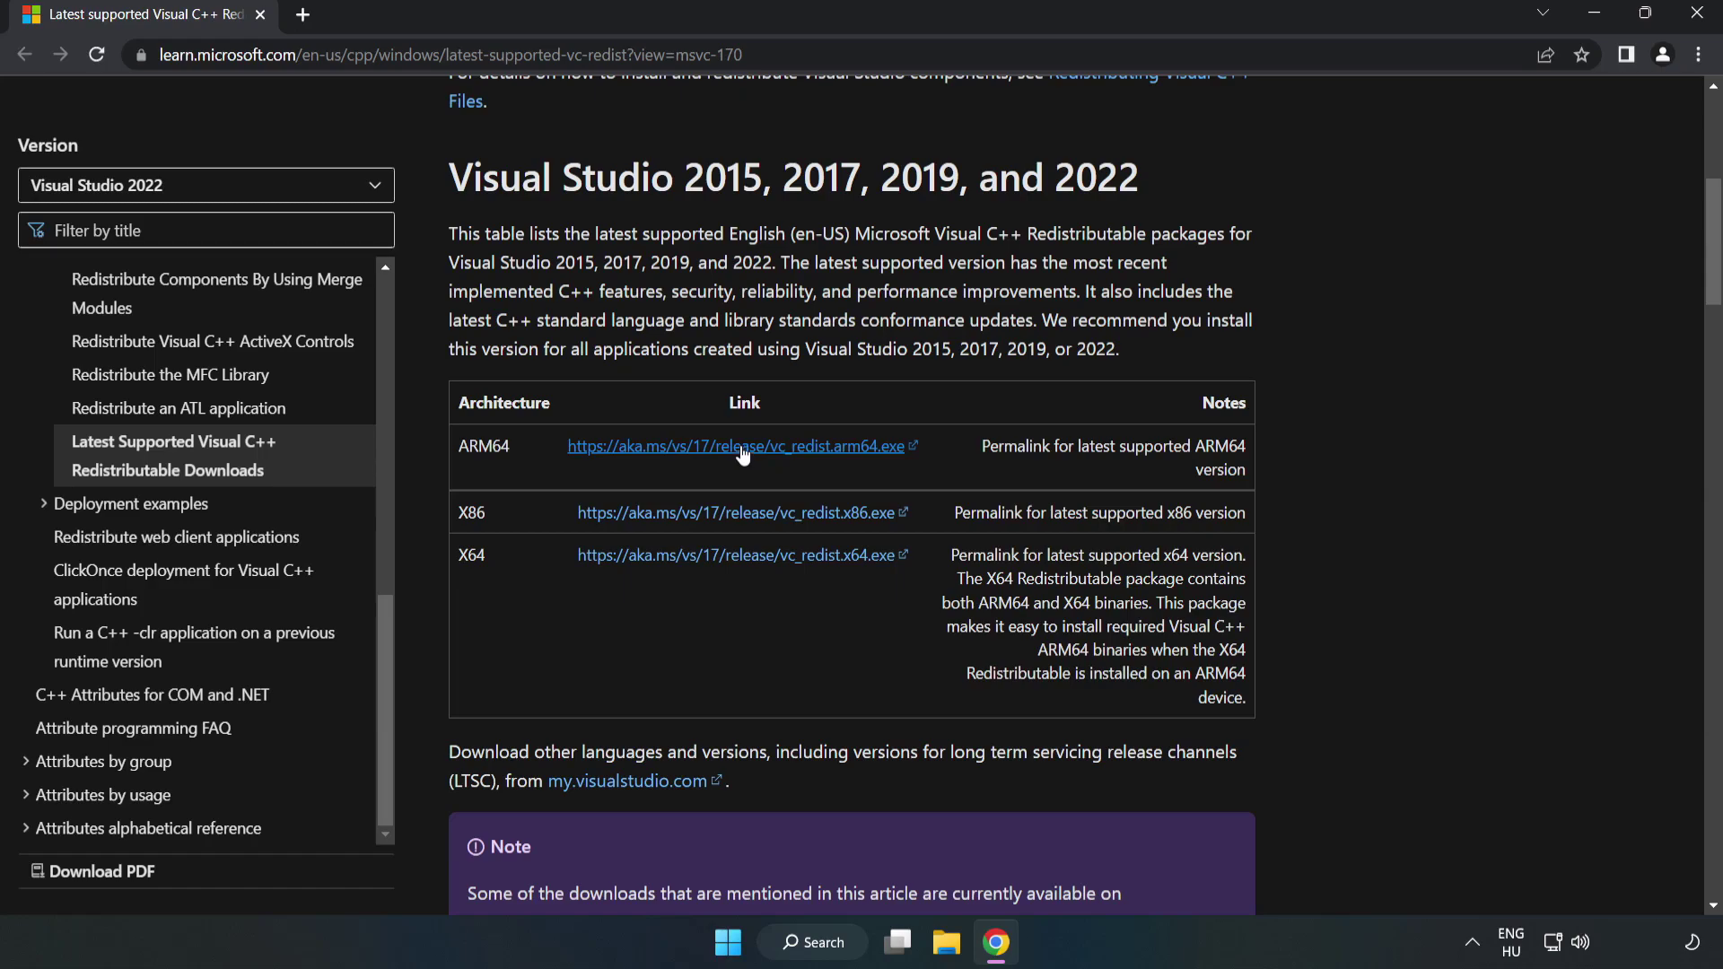
- Download the Visual C++ redistributables, allow multiple downloads, and run VC_redist.arm64.exe
click(757, 515)
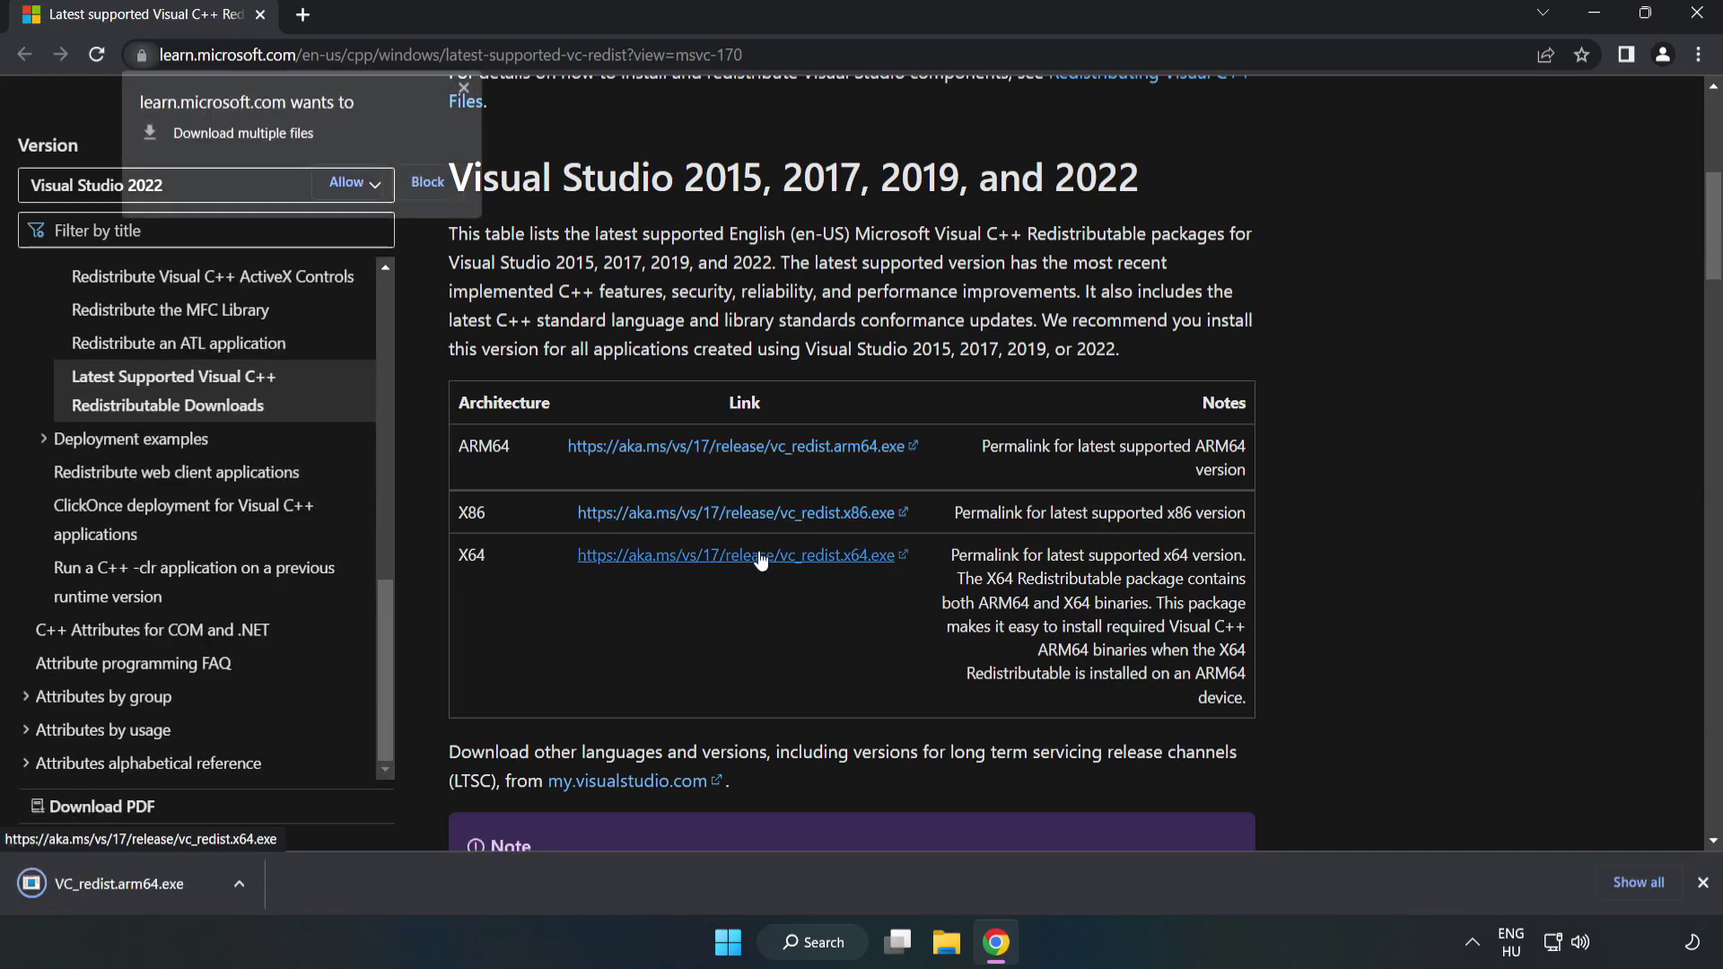
click(348, 181)
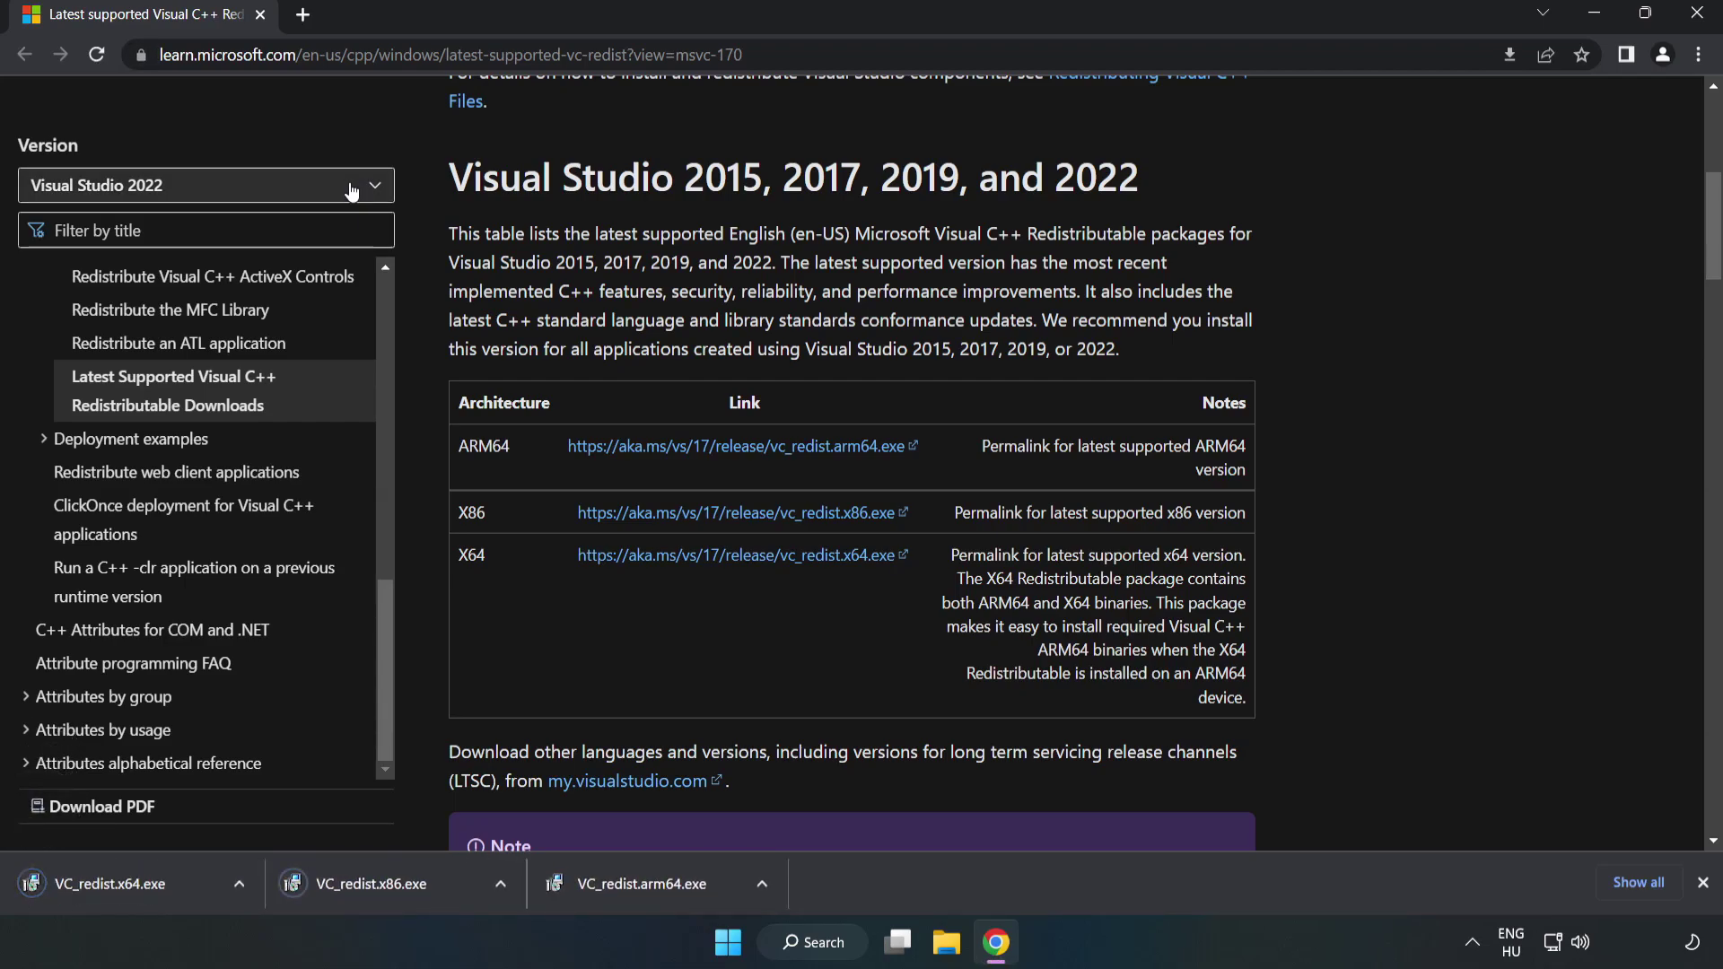
click(660, 890)
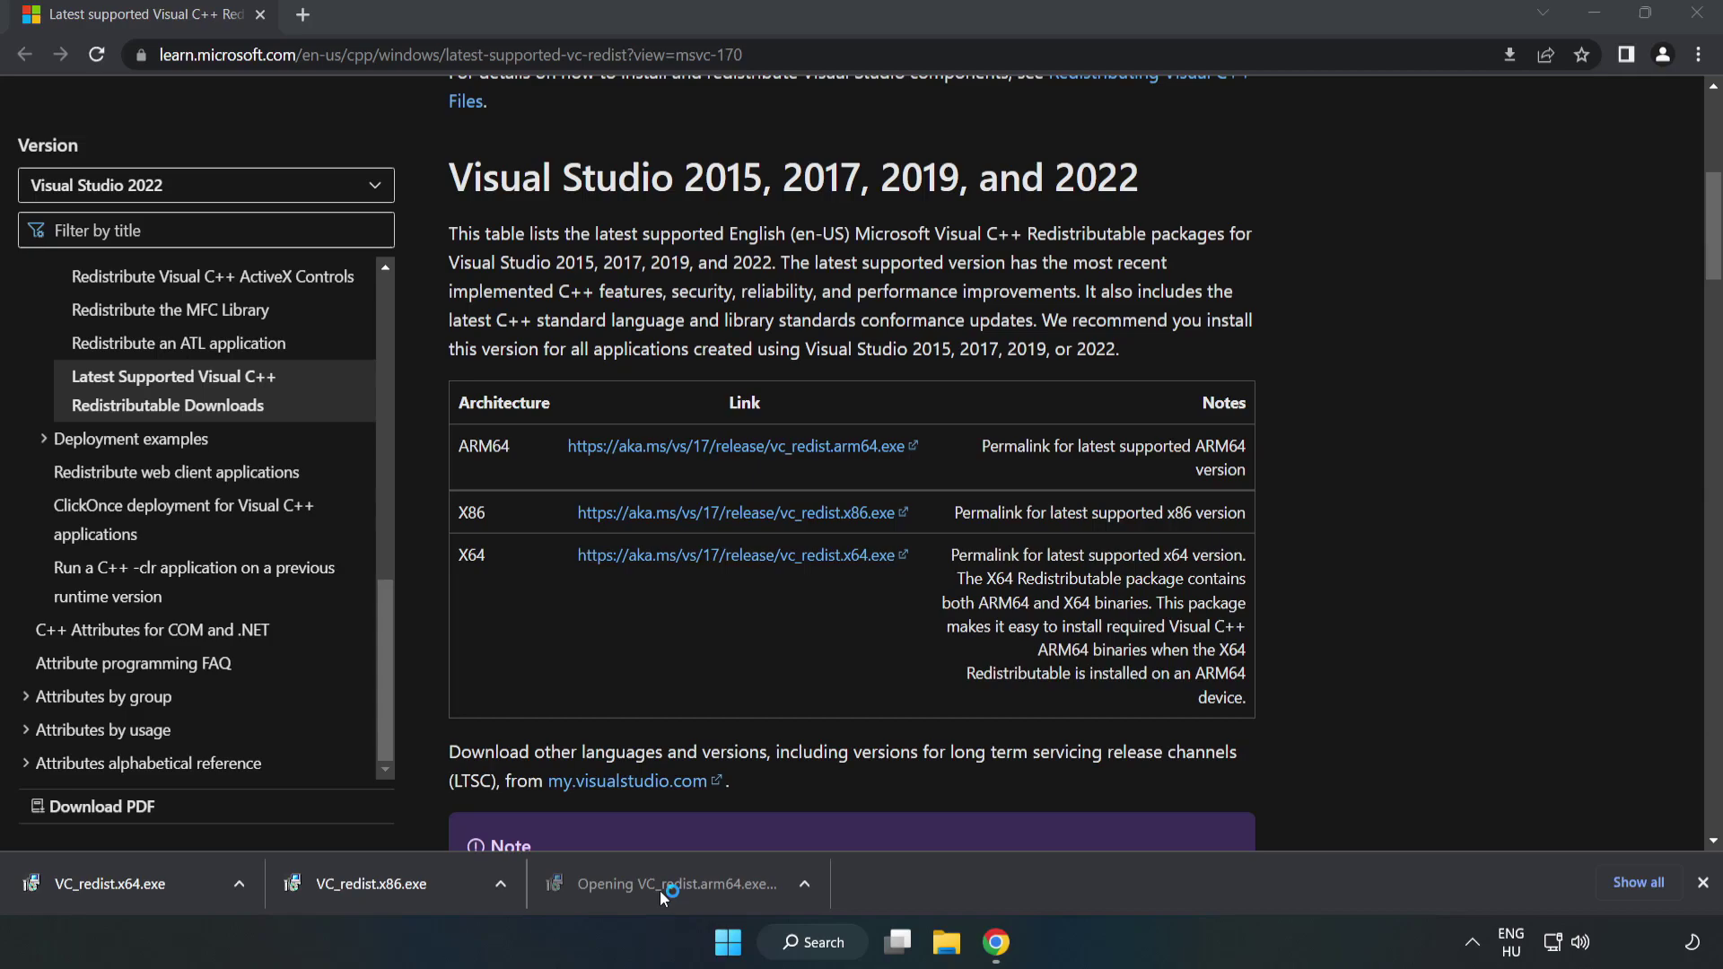
- Agree to the licence terms and attempt the ARM64 redistributable install, dismissing its failure
drag(1103, 443, 1094, 548)
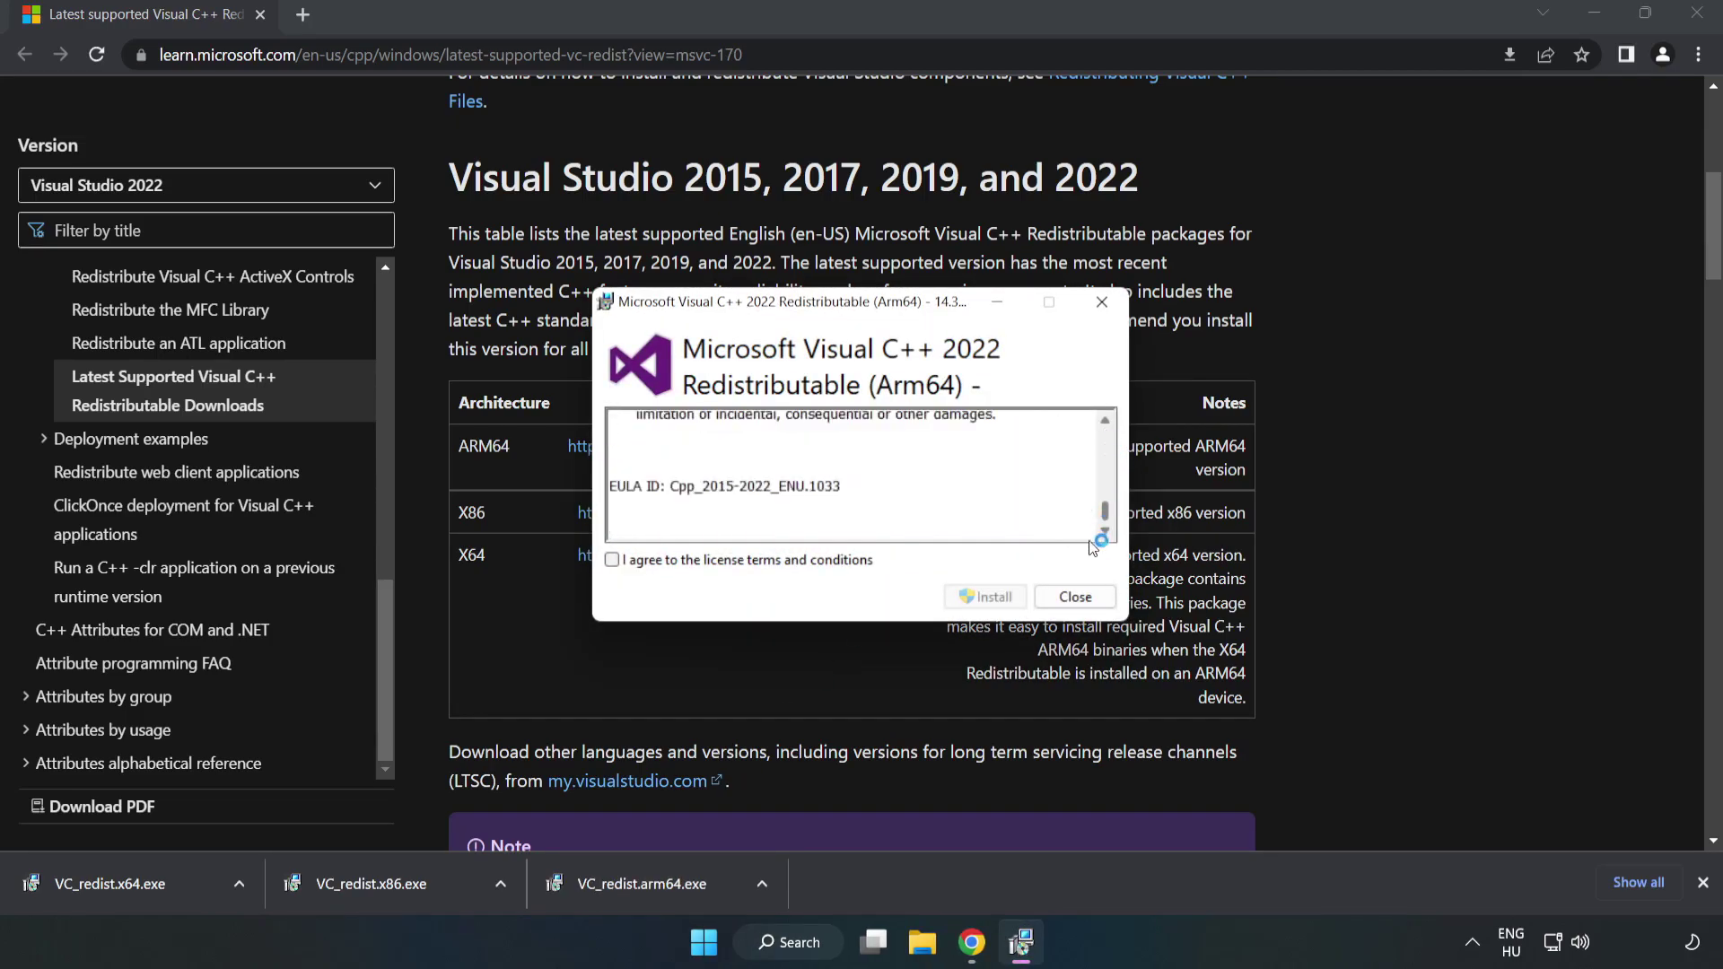
click(761, 560)
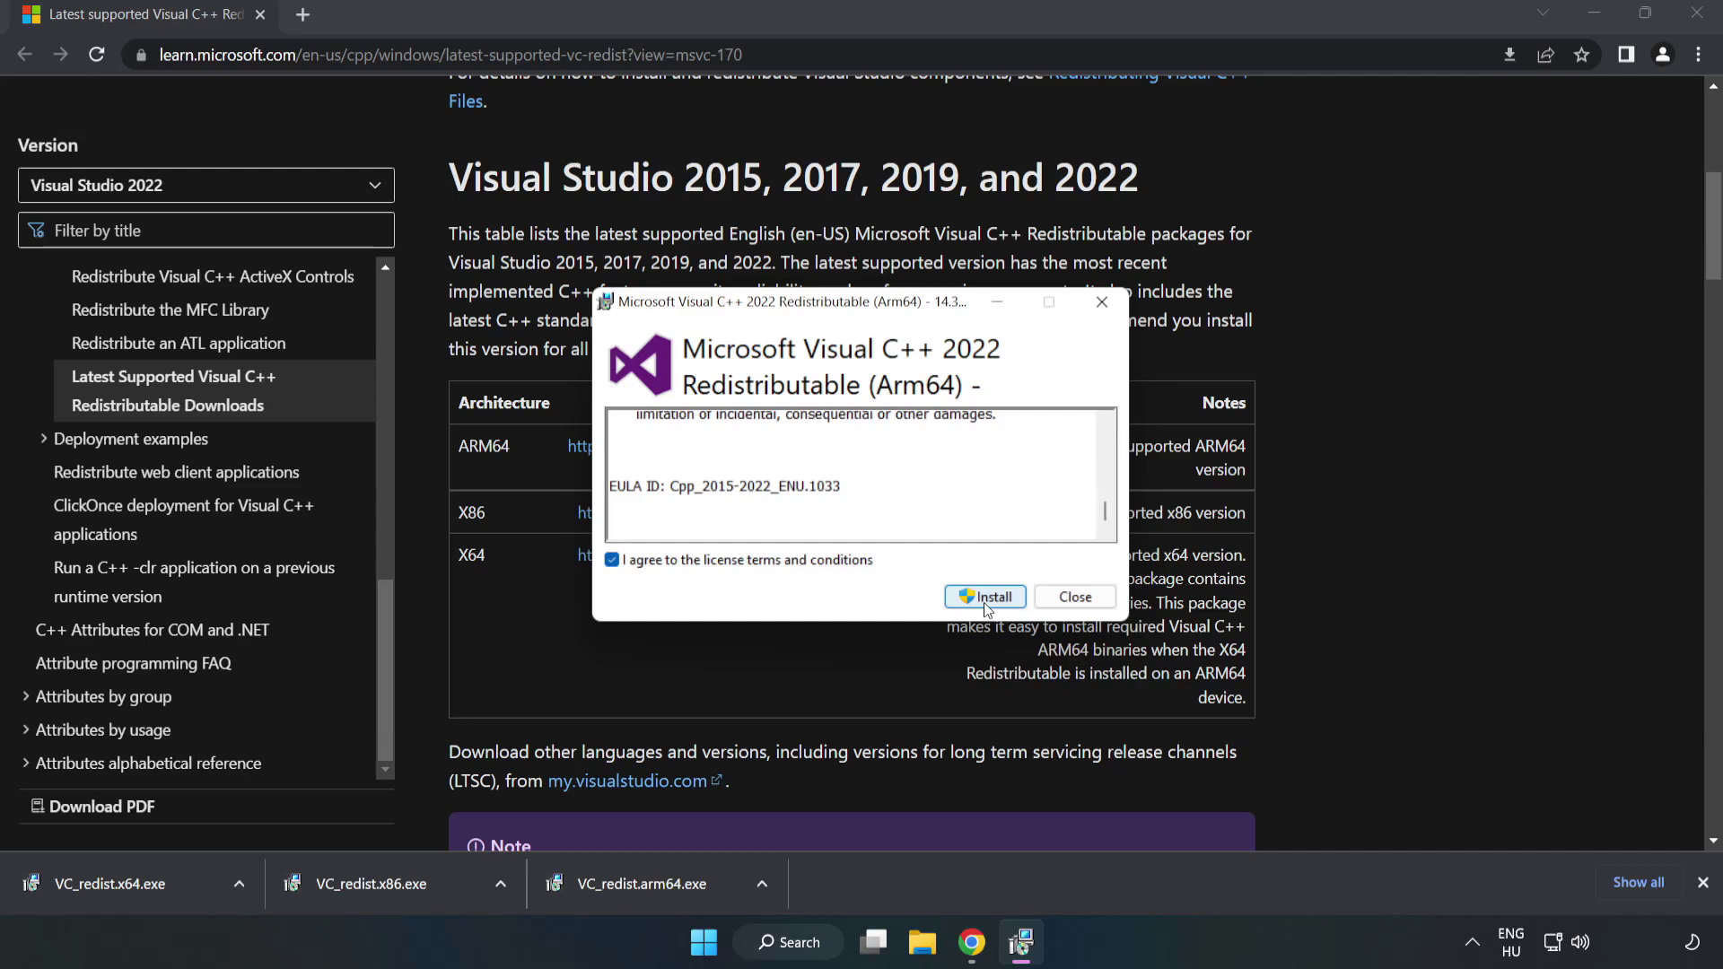
click(986, 603)
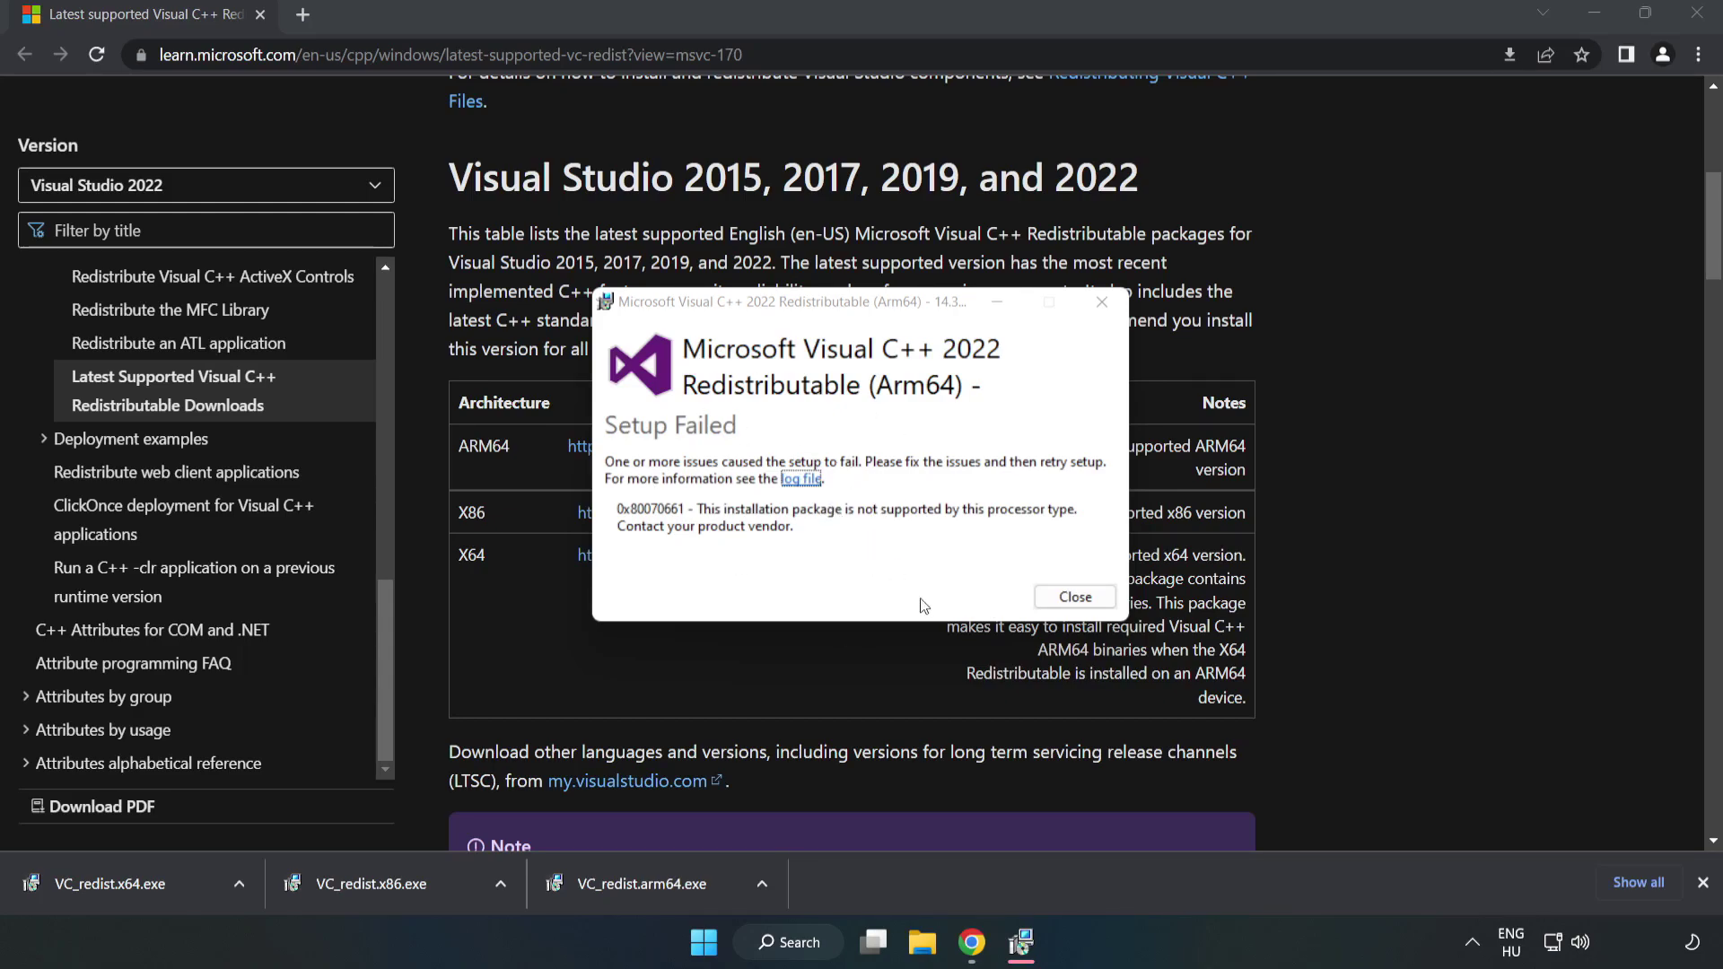
click(1068, 599)
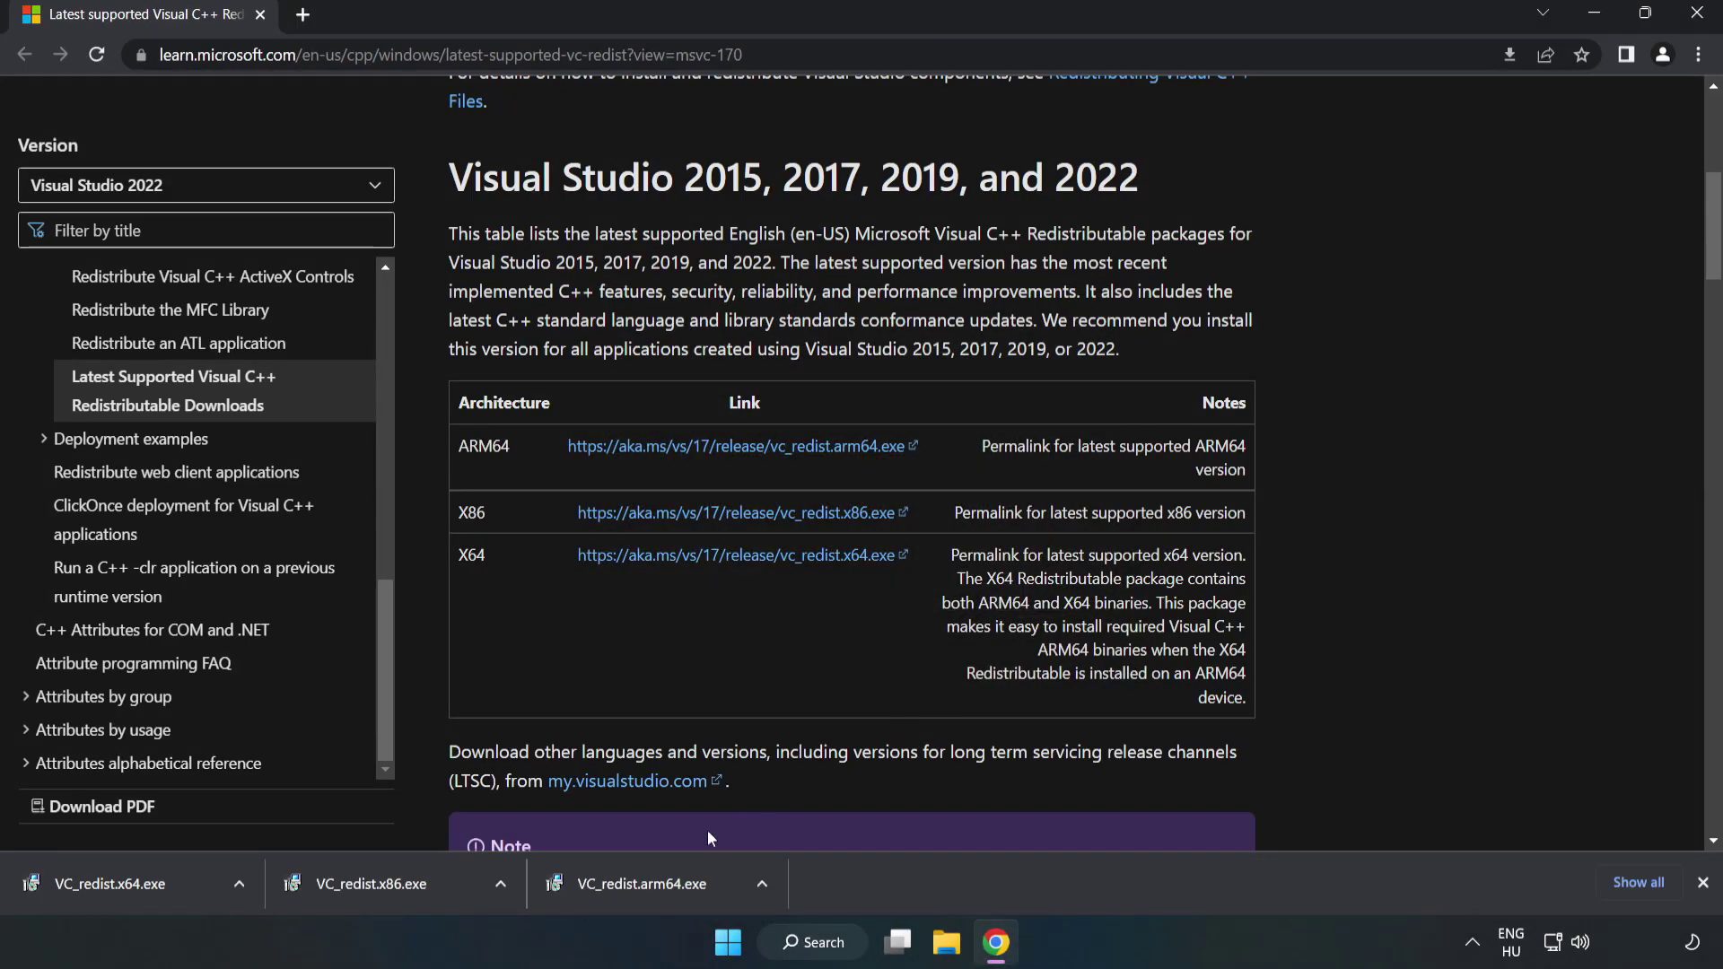
- Install the x86 and x64 redistributables (14.34.31931), close each installer, then close Chrome
click(409, 883)
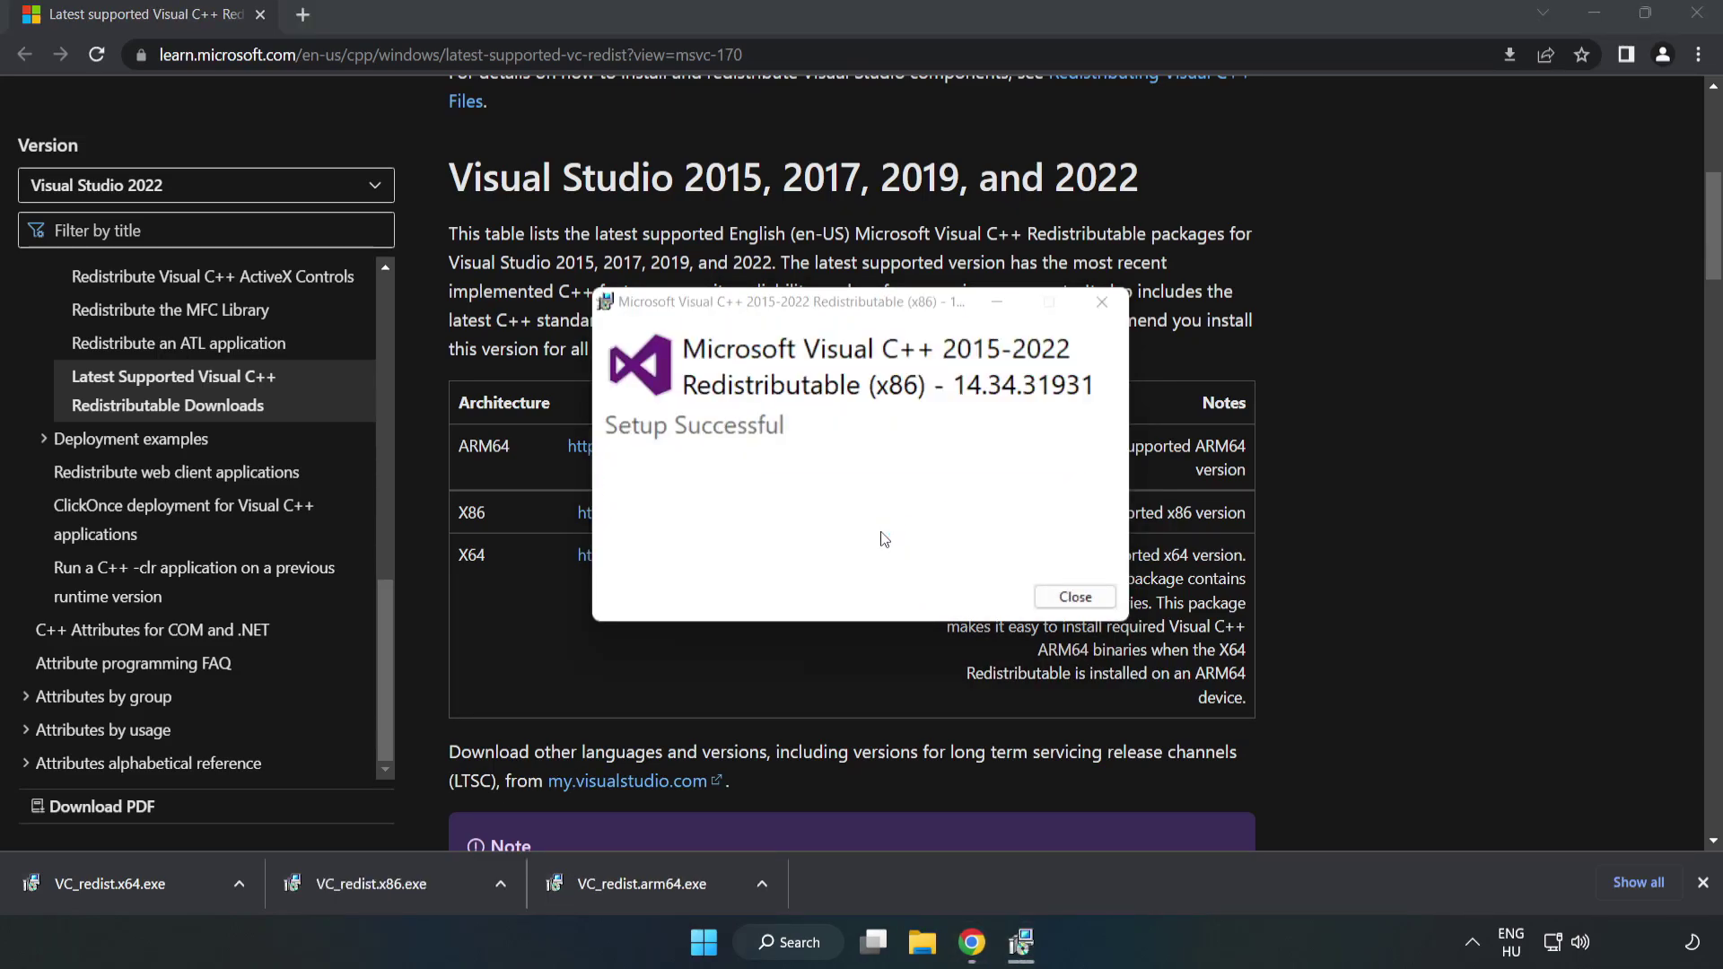
click(1076, 597)
click(92, 881)
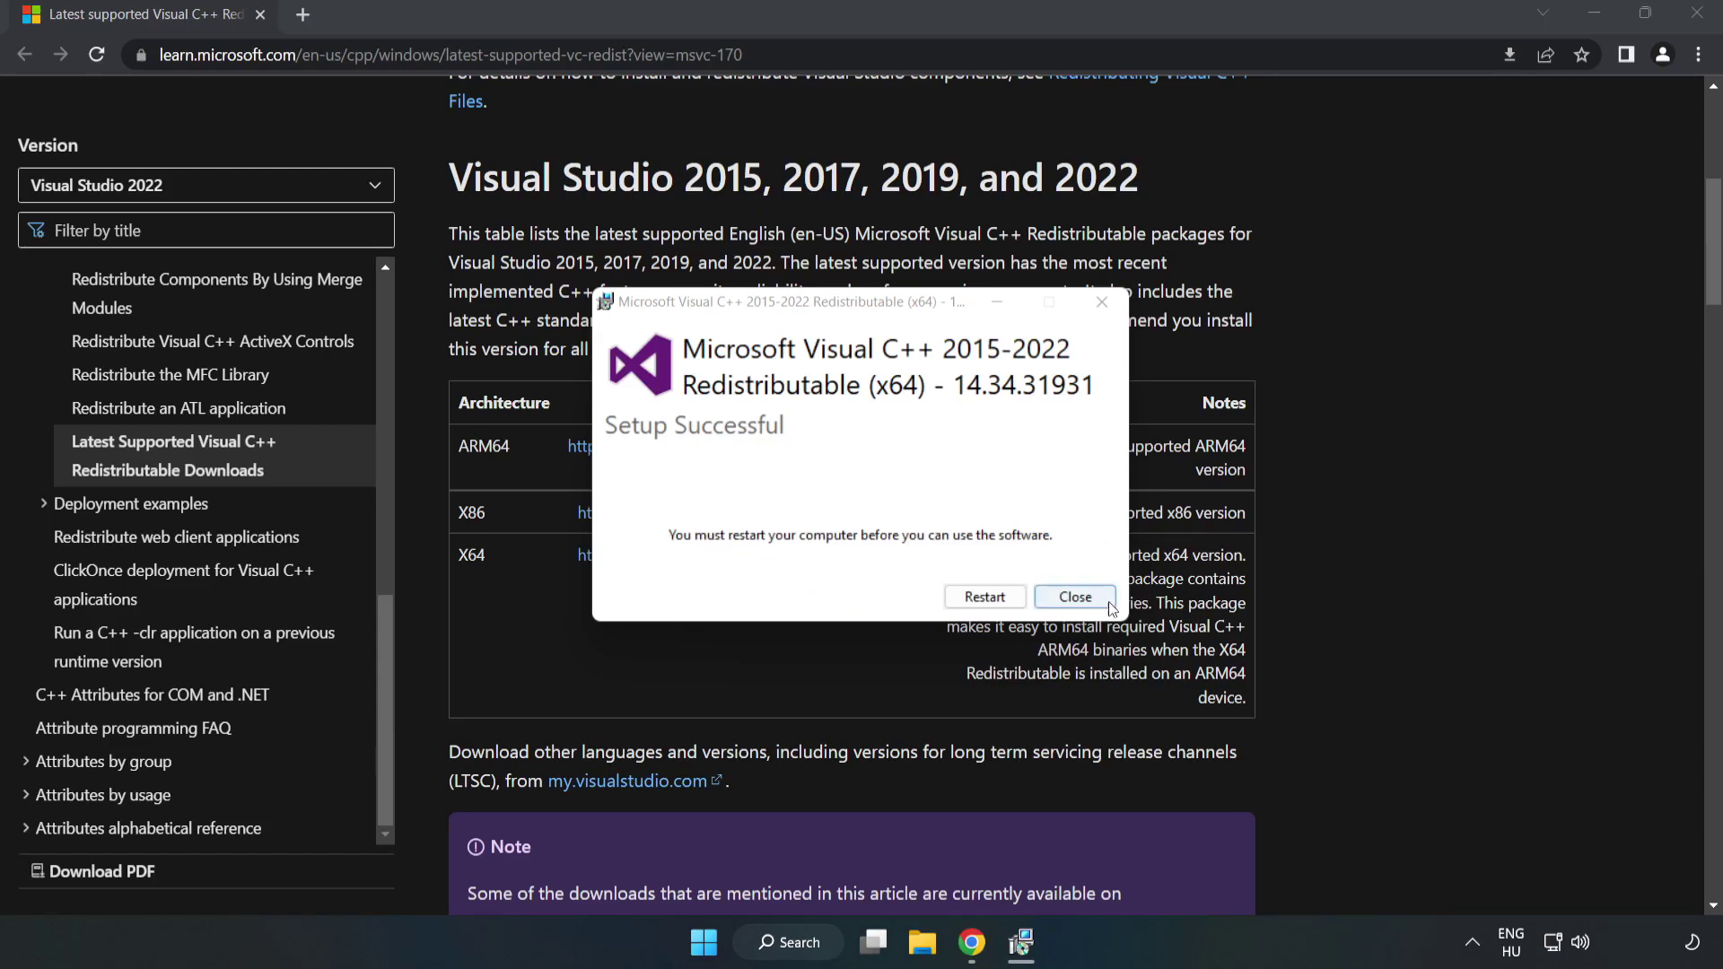
click(1077, 599)
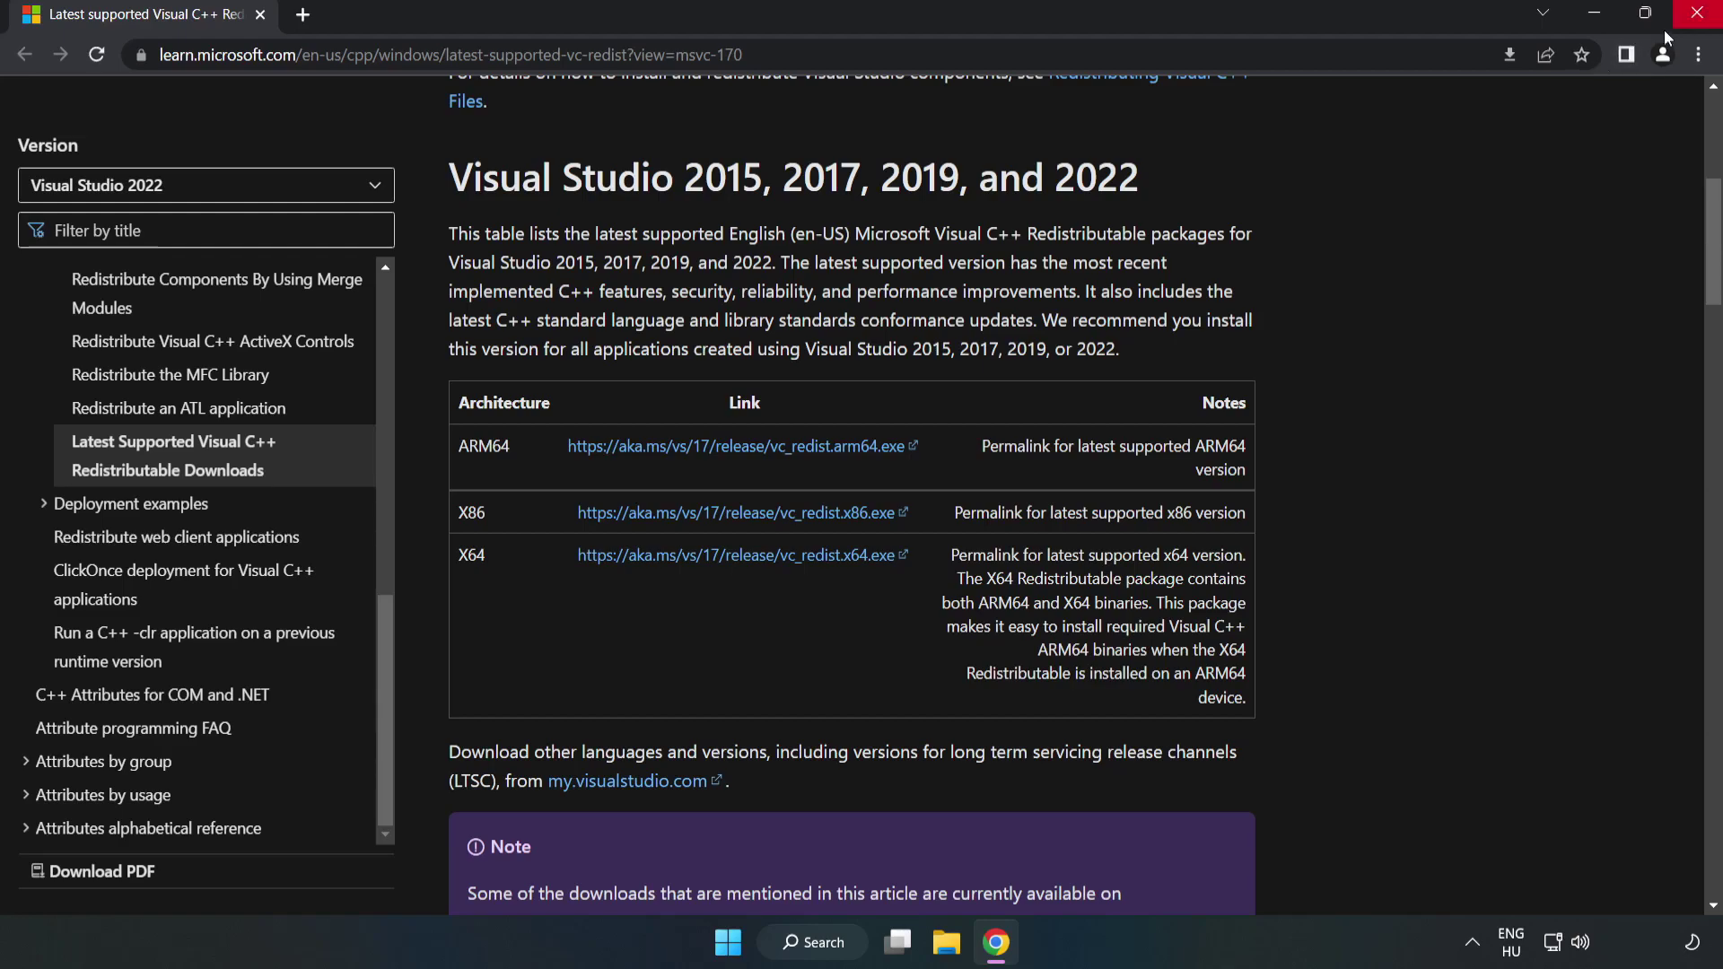
click(1698, 20)
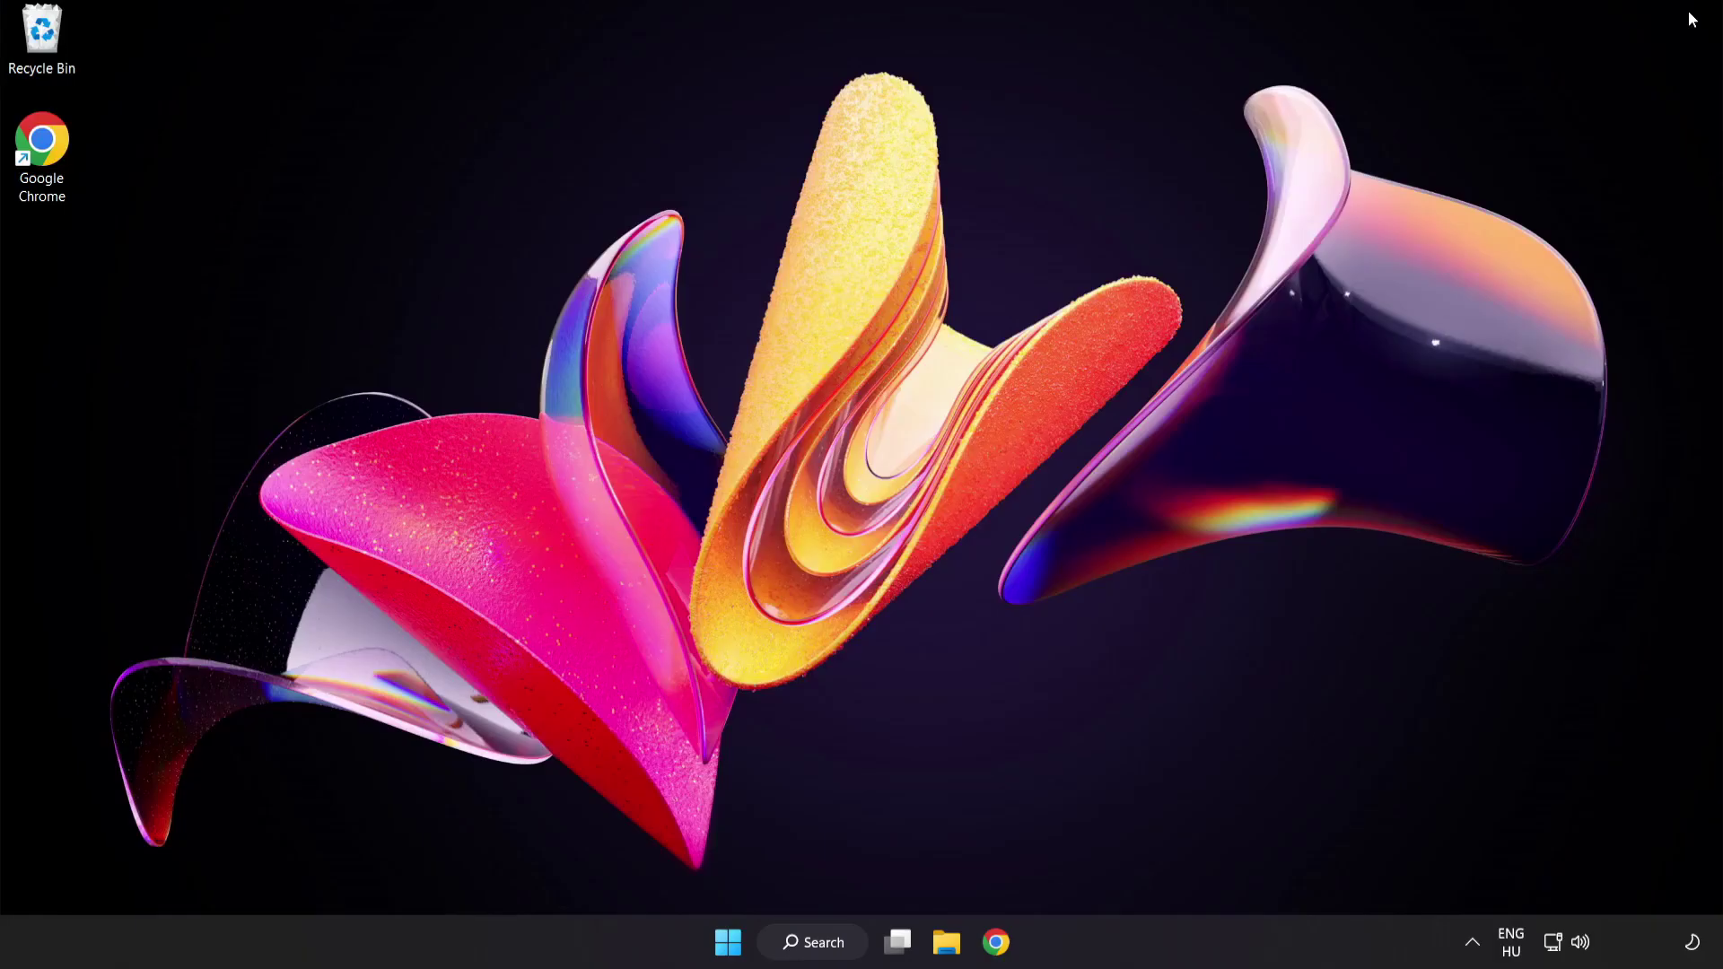
- Bring up the Start menu's power choices to restart the PC
click(728, 942)
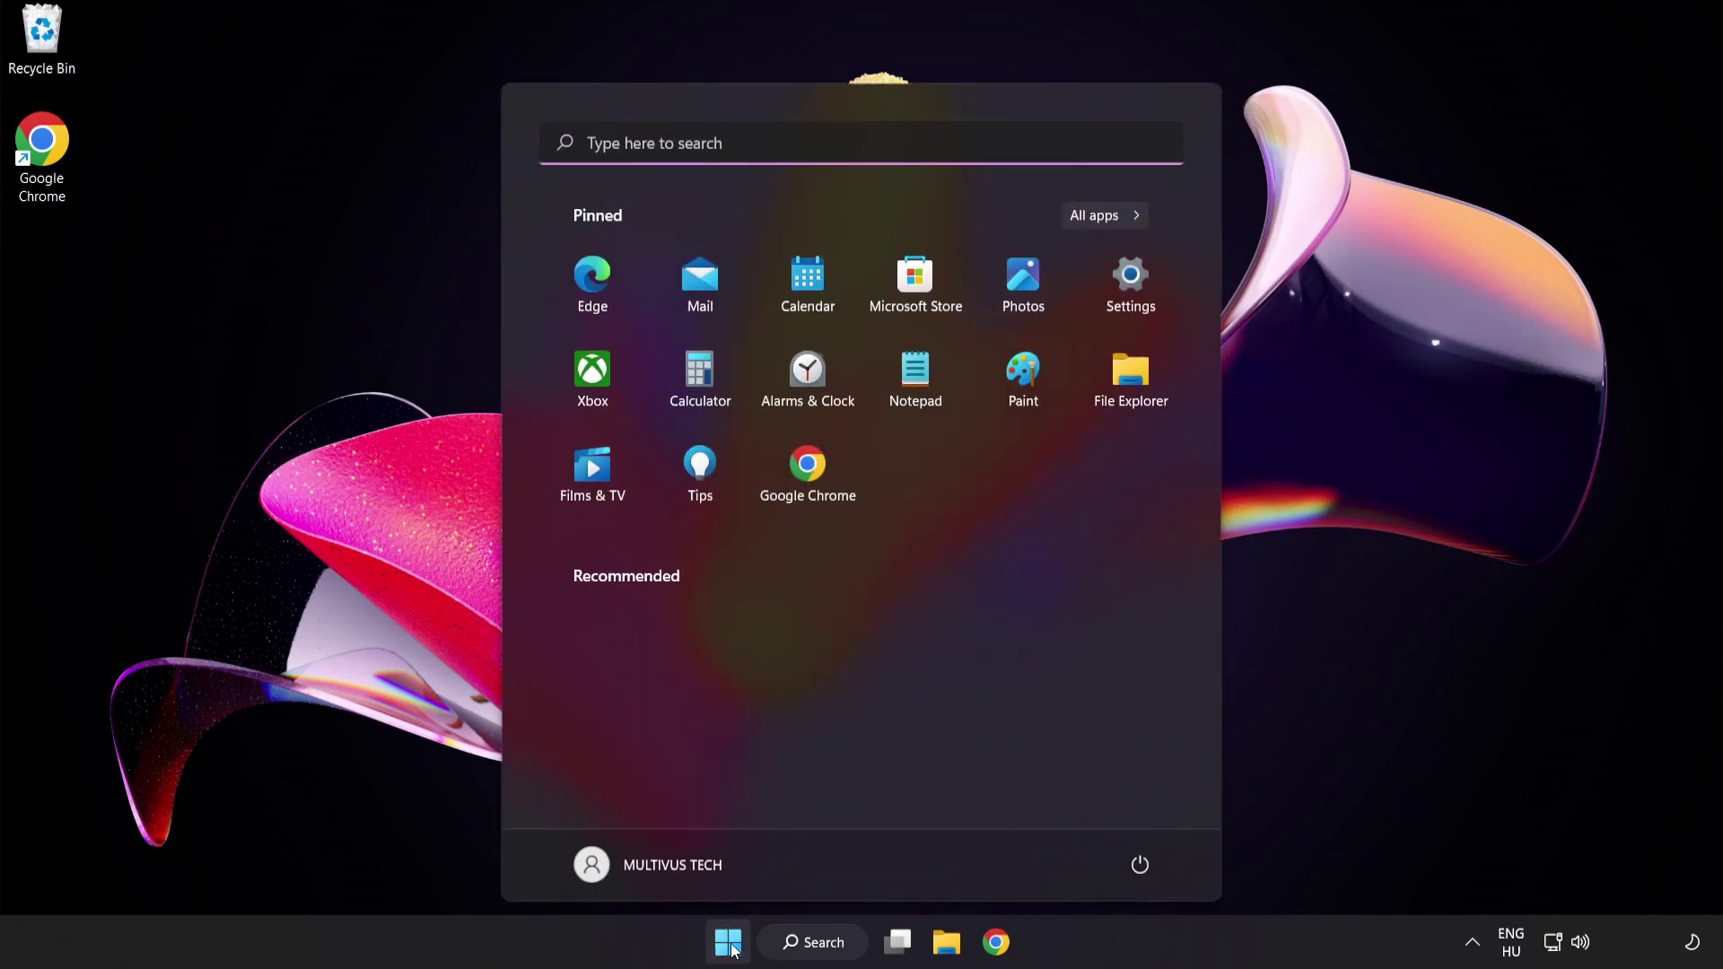
click(1140, 865)
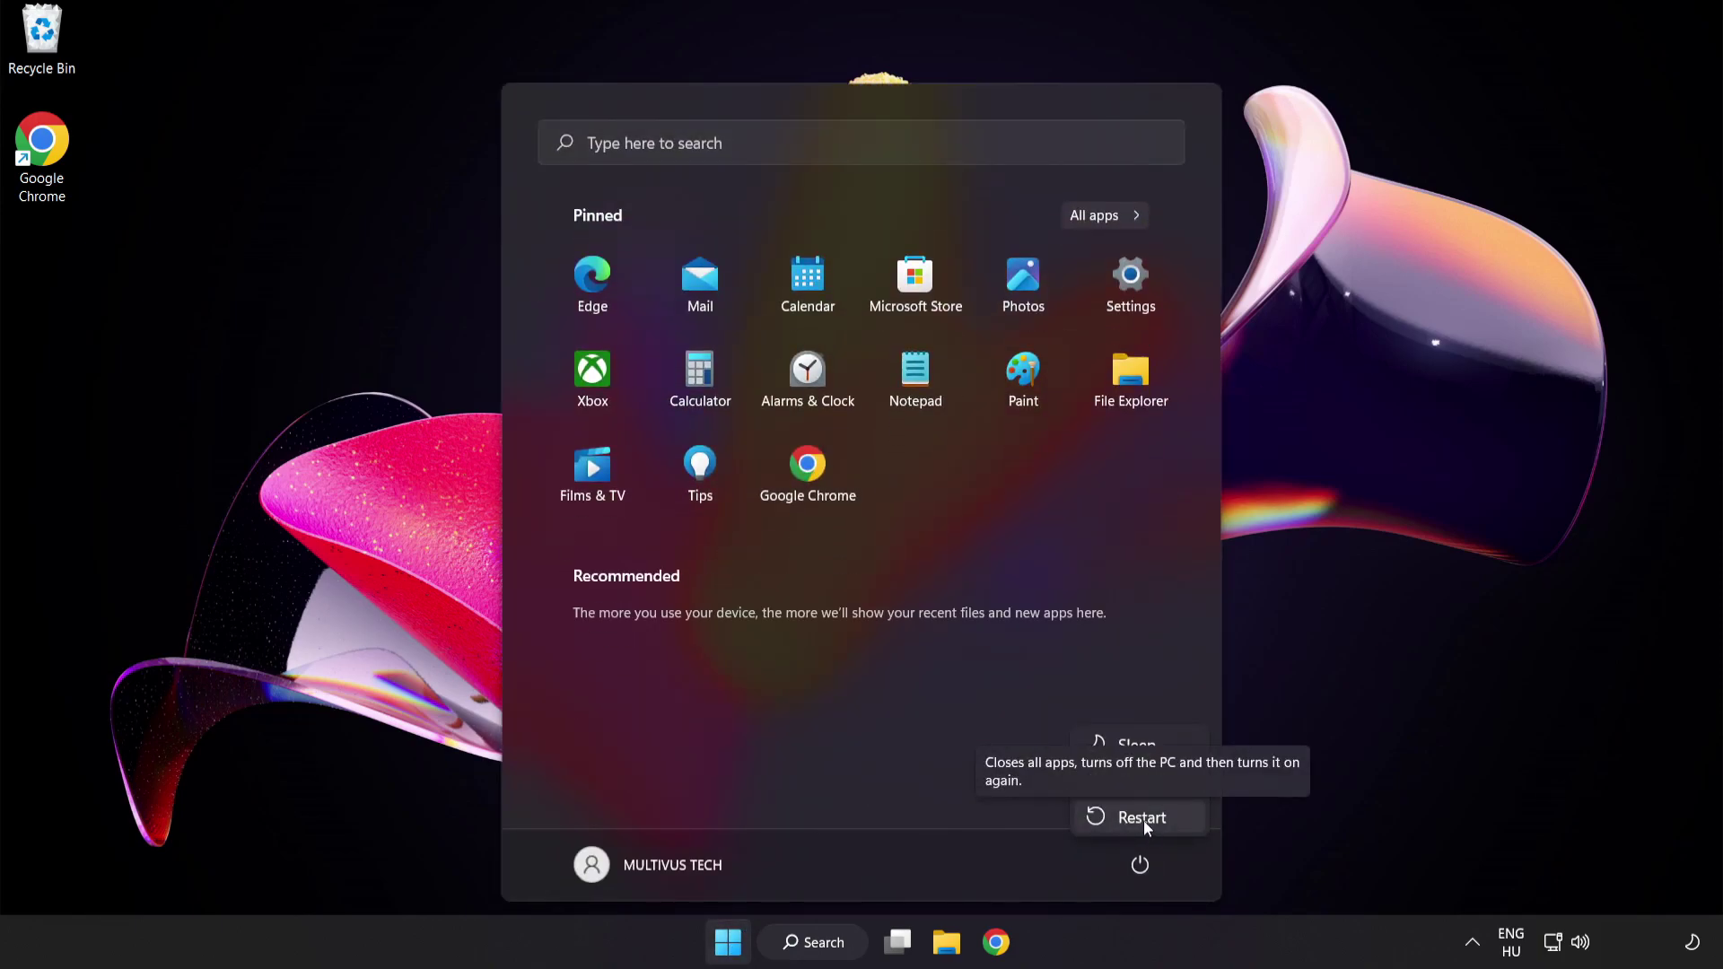